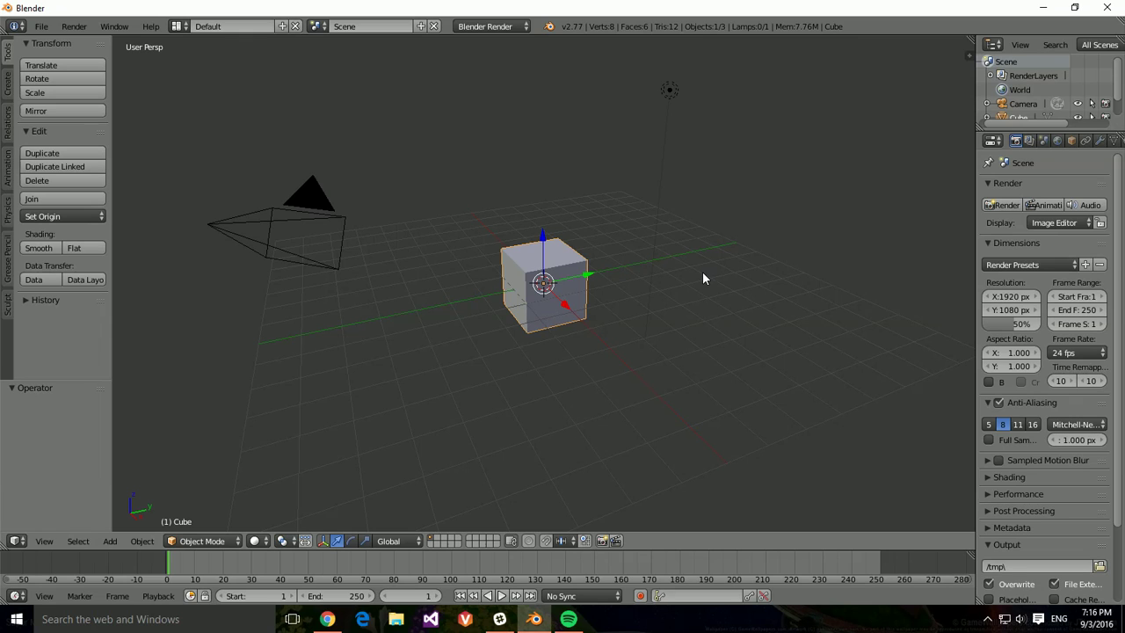
Step: Delete the default cube and add a 32-segment, 16-ring UV sphere at the origin
key("x")
left_click(601, 278)
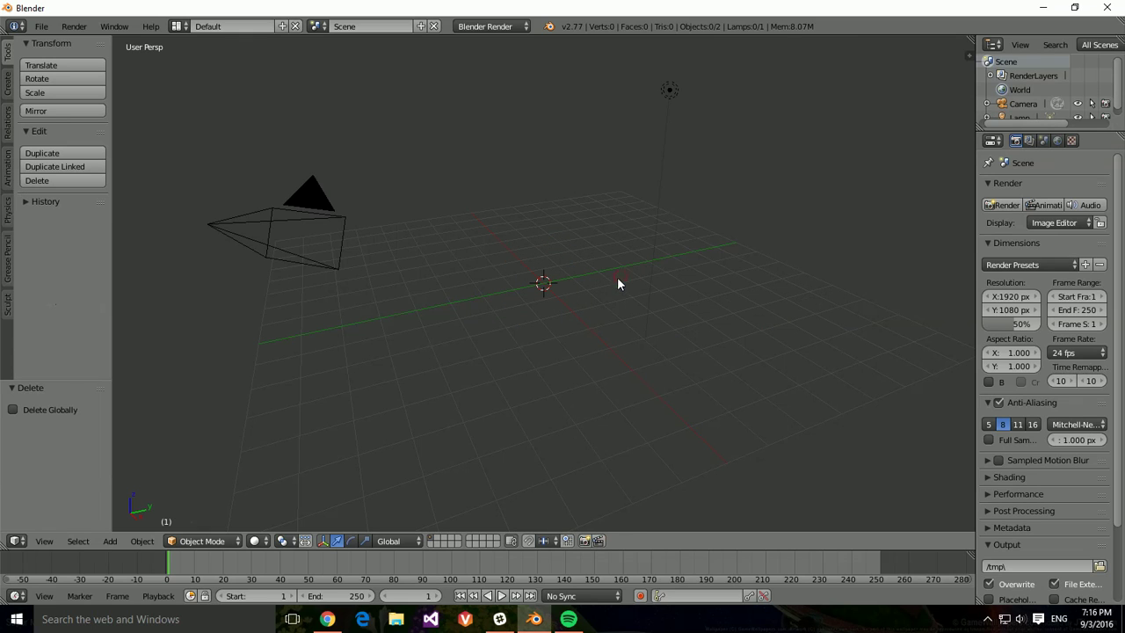
left_click(111, 541)
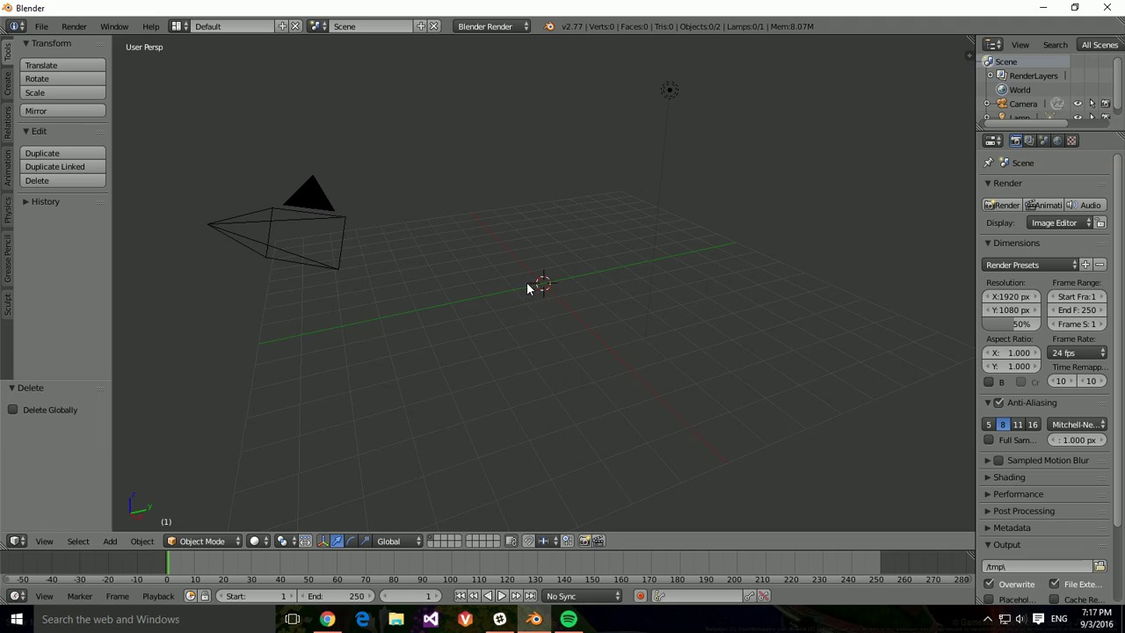
key("shift+a")
mouse_move(529, 287)
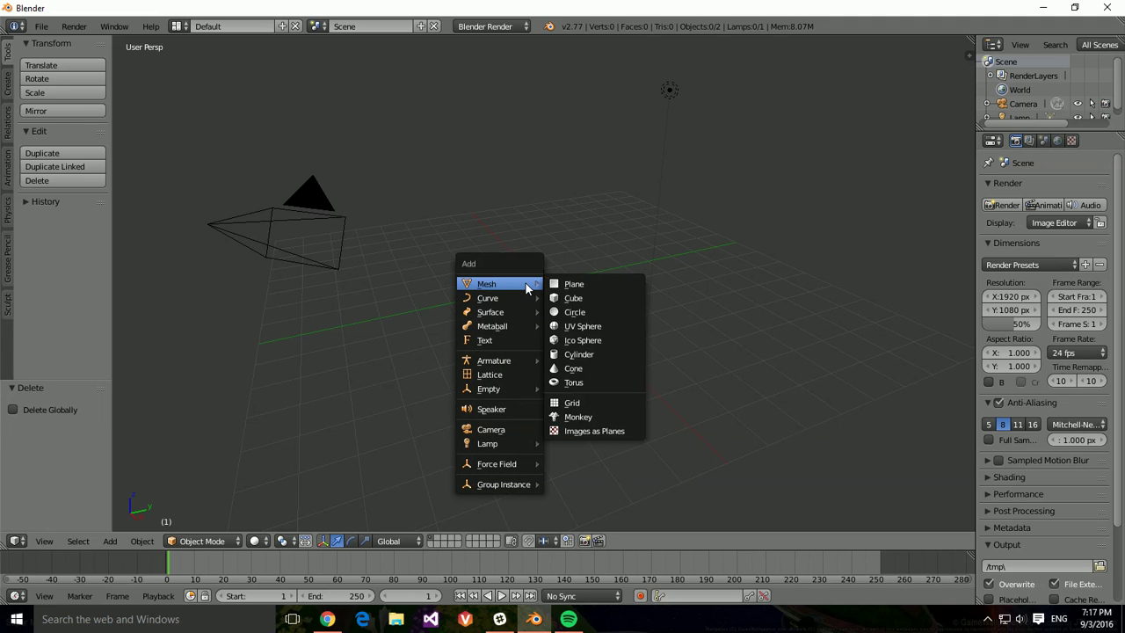
left_click(565, 327)
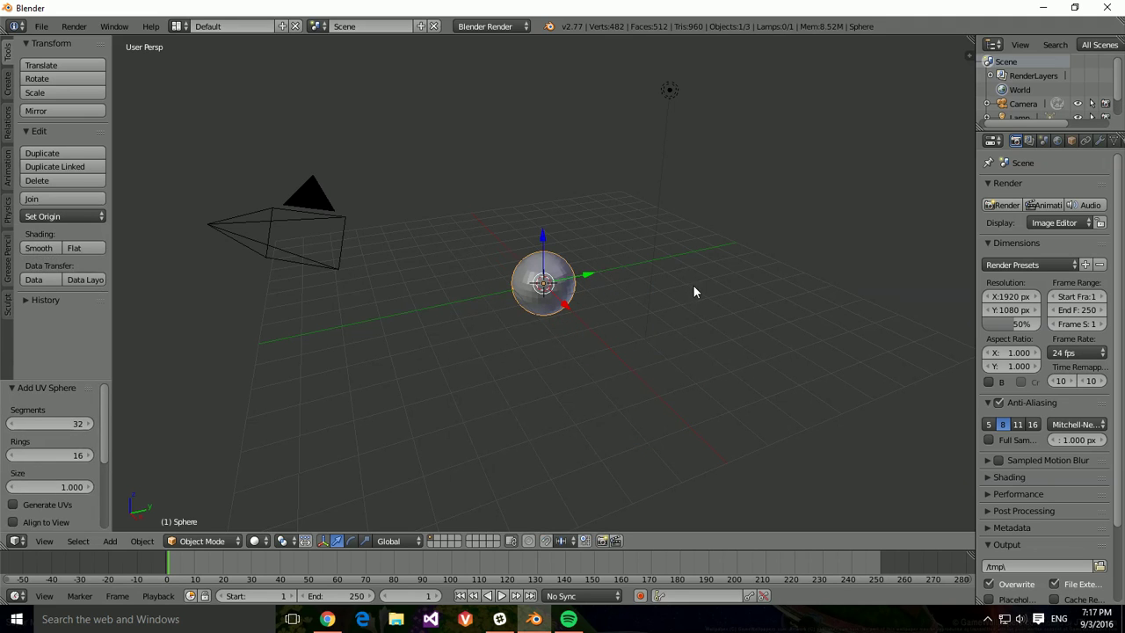
Step: Scale the UV sphere uniformly by 1.683 on all three axes for the snowman's base
middle_click_drag(794, 295, 536, 305)
key("s")
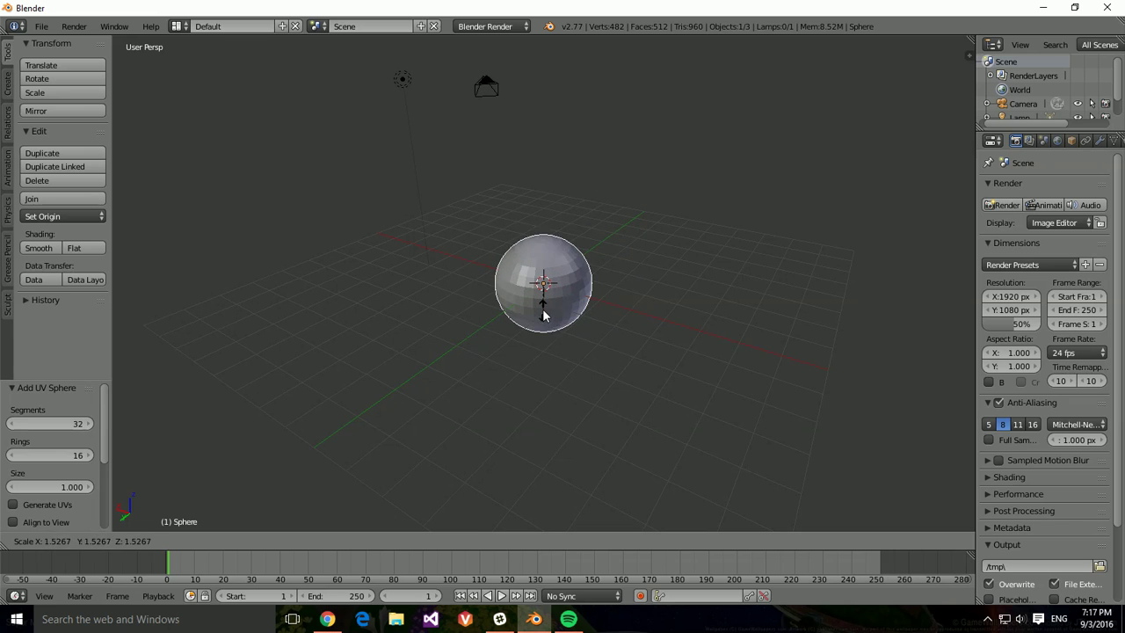
left_click(544, 318)
middle_click_drag(576, 352, 803, 354)
middle_click_drag(609, 334, 668, 343)
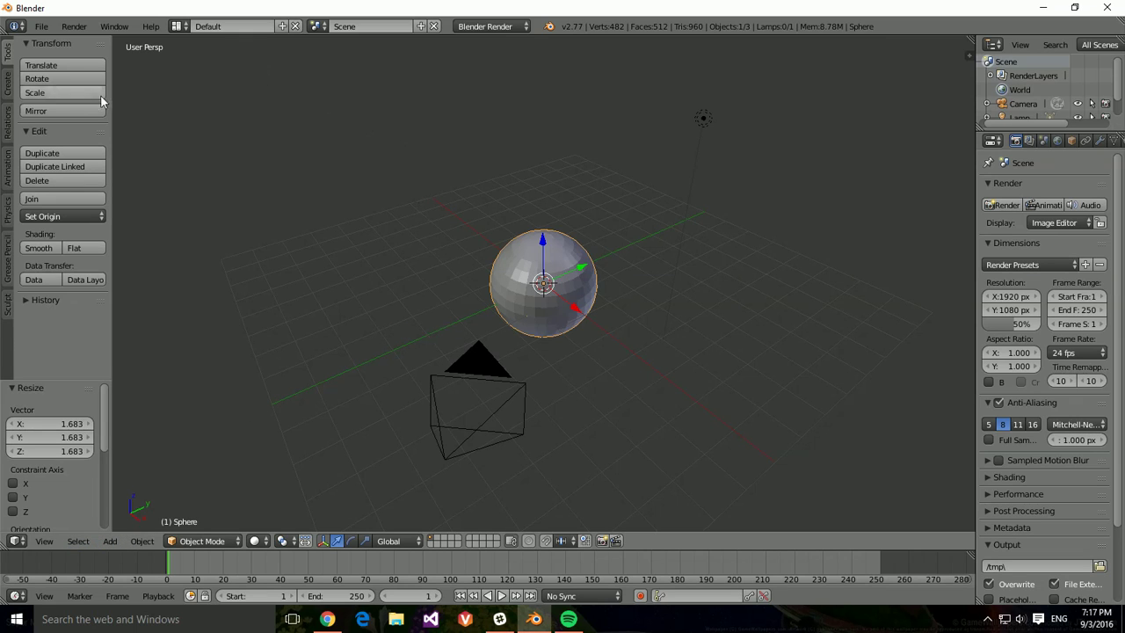
Step: Add a trial UV sphere at the 3D cursor in empty space, then delete it
left_click(186, 108)
left_click(110, 541)
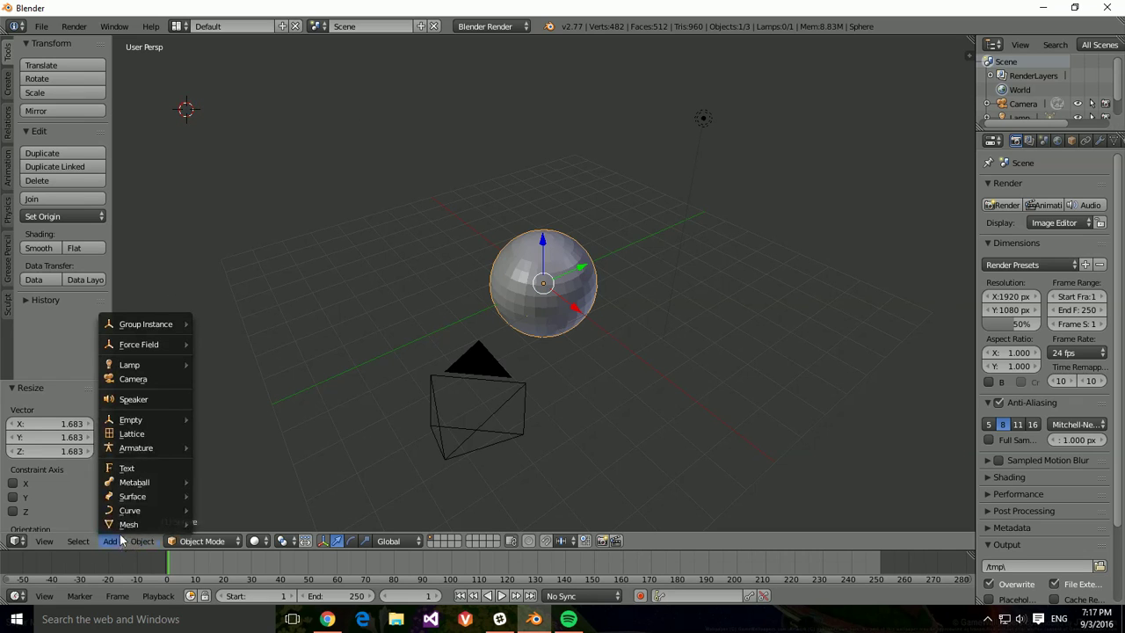
mouse_move(129, 524)
left_click(227, 419)
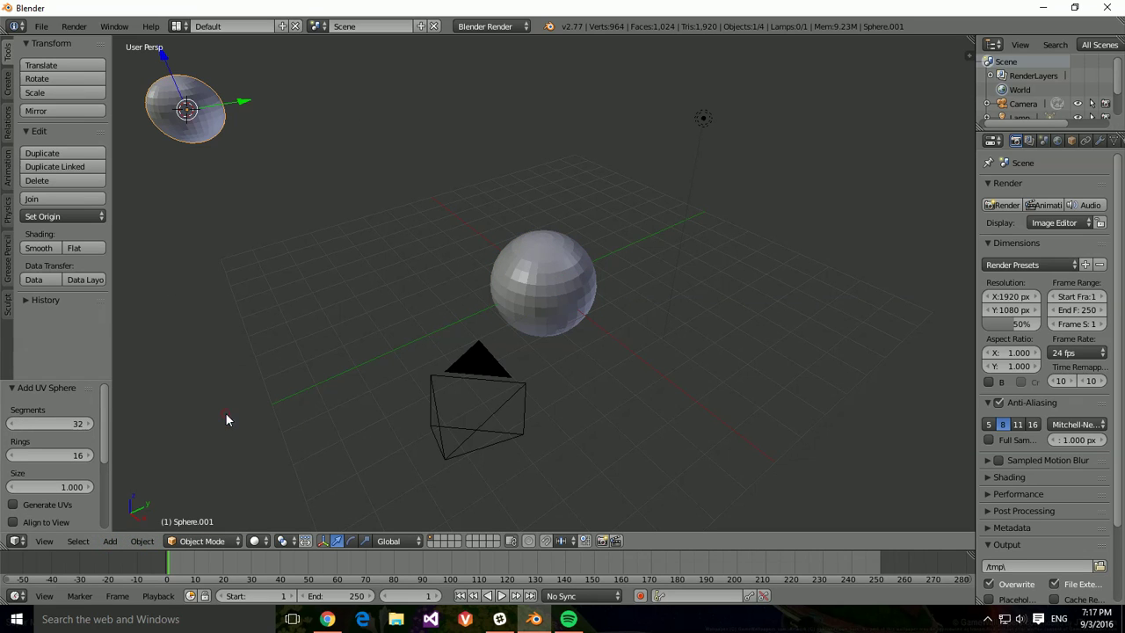
left_click_drag(236, 103, 340, 183)
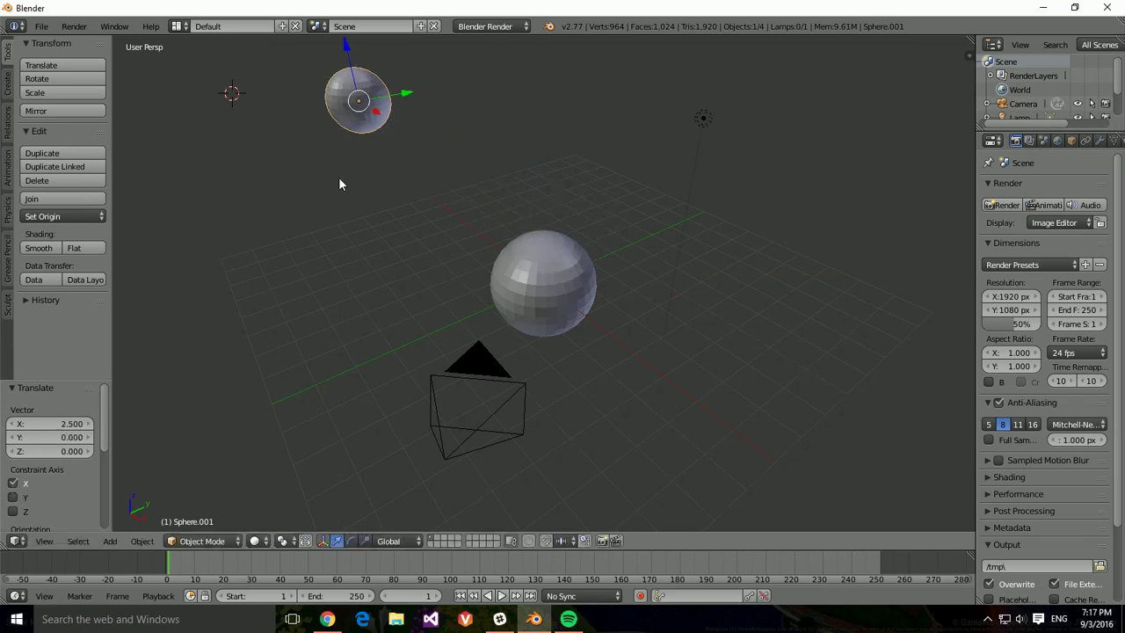
key("x")
left_click(334, 227)
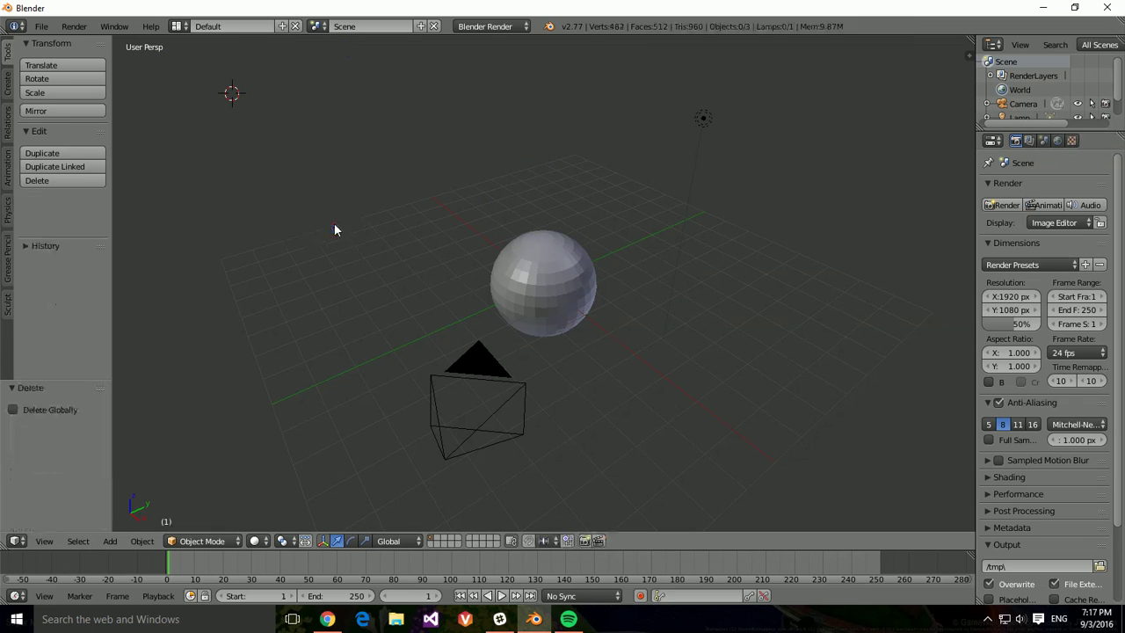
Step: In the N side panel, set the 3D Cursor Location X, Y and Z to 0
left_click(967, 55)
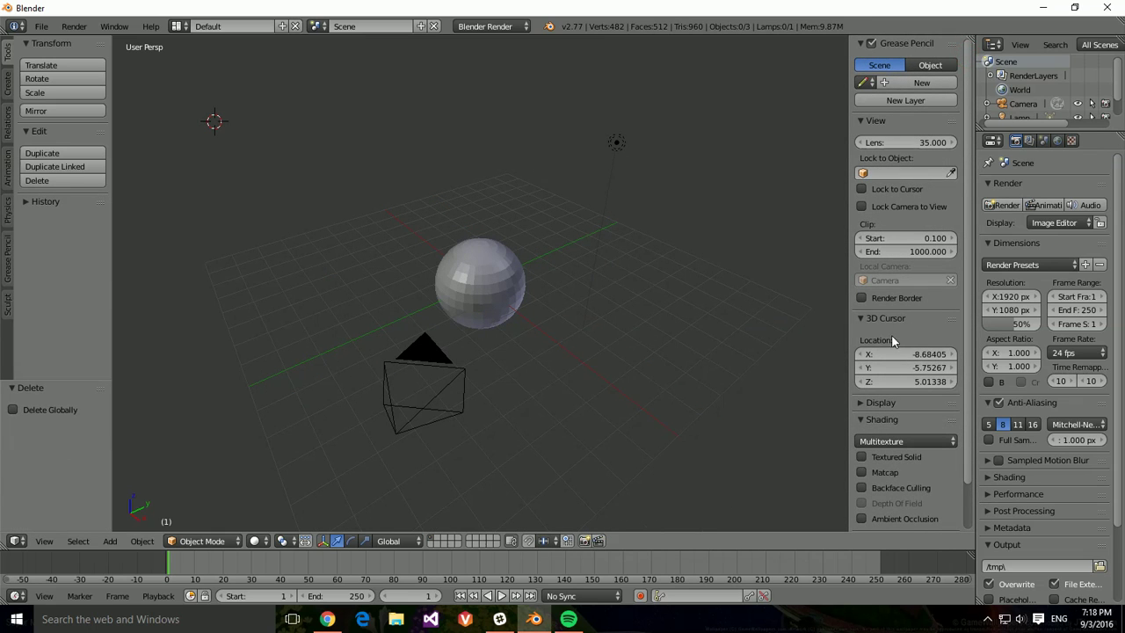
scroll(915, 169, "down", 2)
scroll(915, 183, "up", 2)
left_click_drag(848, 42, 1000, 46)
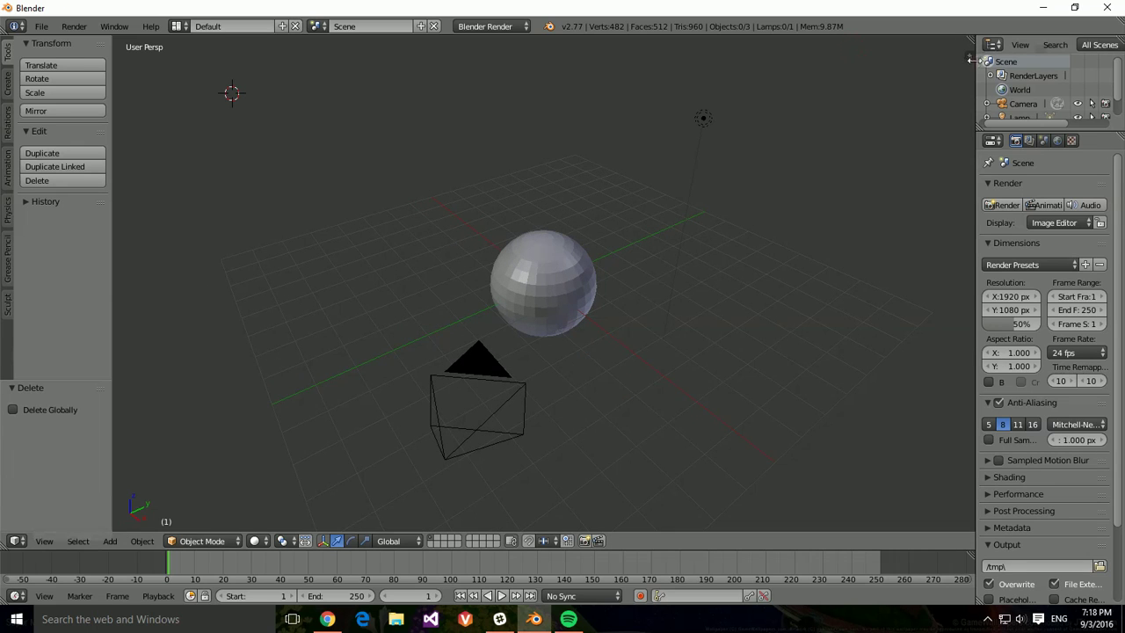
left_click(968, 55)
scroll(928, 147, "down", 2)
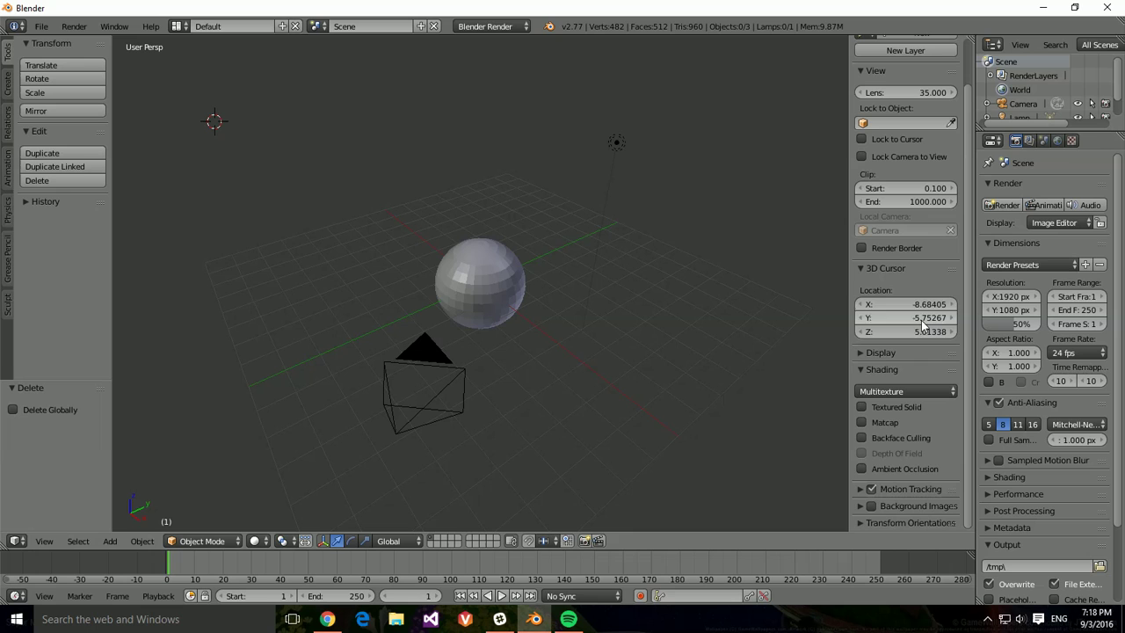
mouse_move(923, 303)
left_mouse_down()
mouse_move(923, 332)
mouse_move(924, 306)
left_mouse_up()
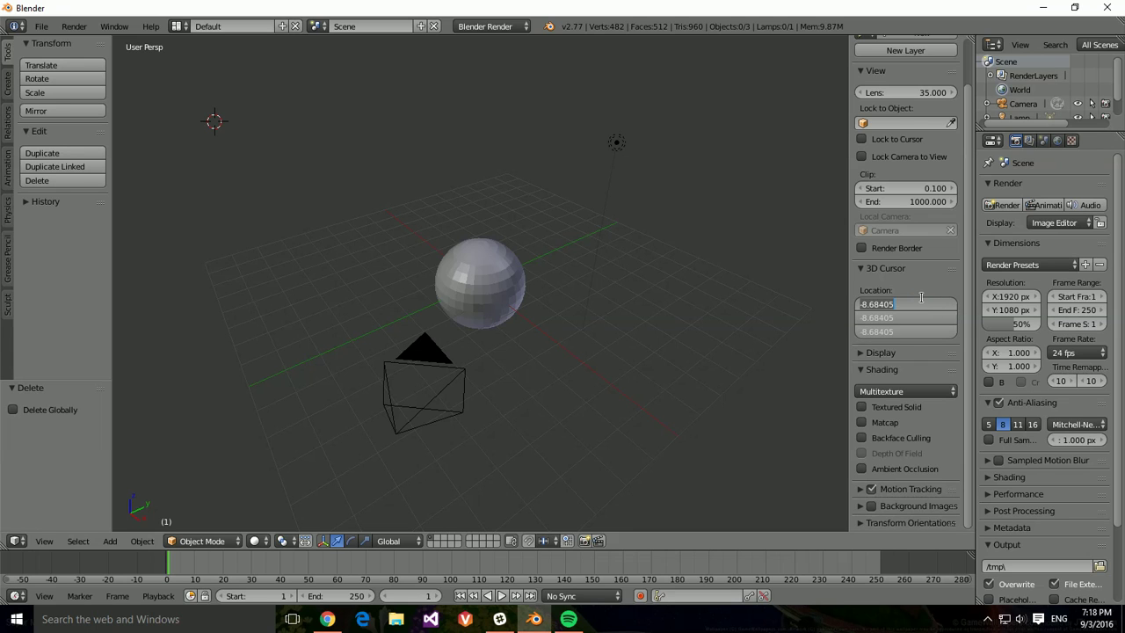
type("0")
key("Return")
scroll(489, 304, "up", 5)
scroll(490, 304, "down", 5)
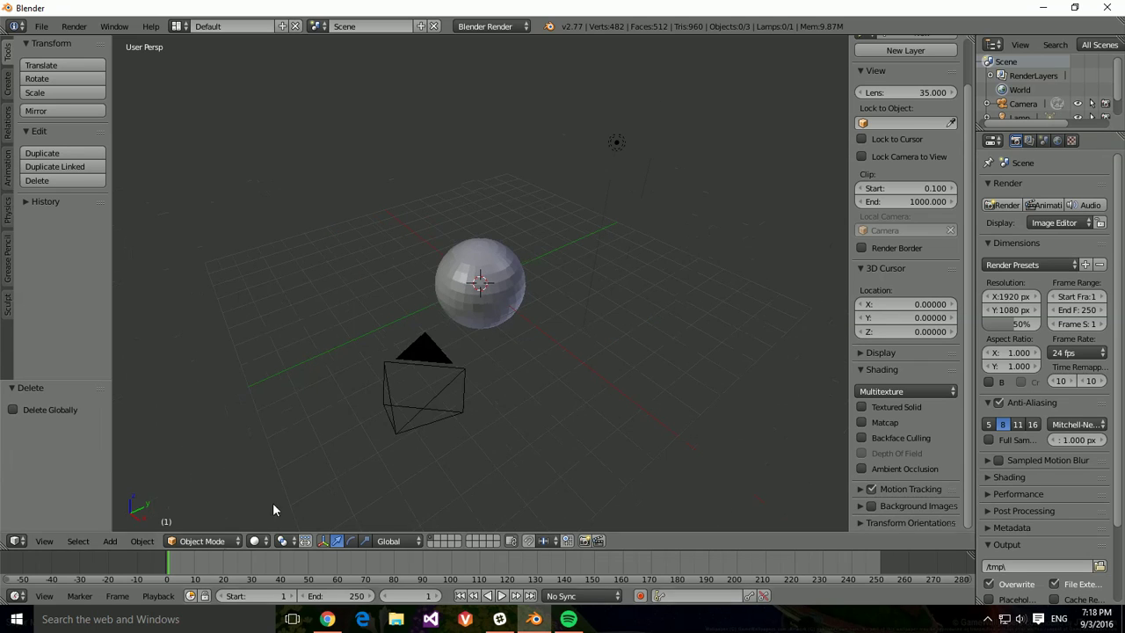
Step: Add a test UV sphere at the origin, then delete it again
left_click(114, 540)
mouse_move(136, 524)
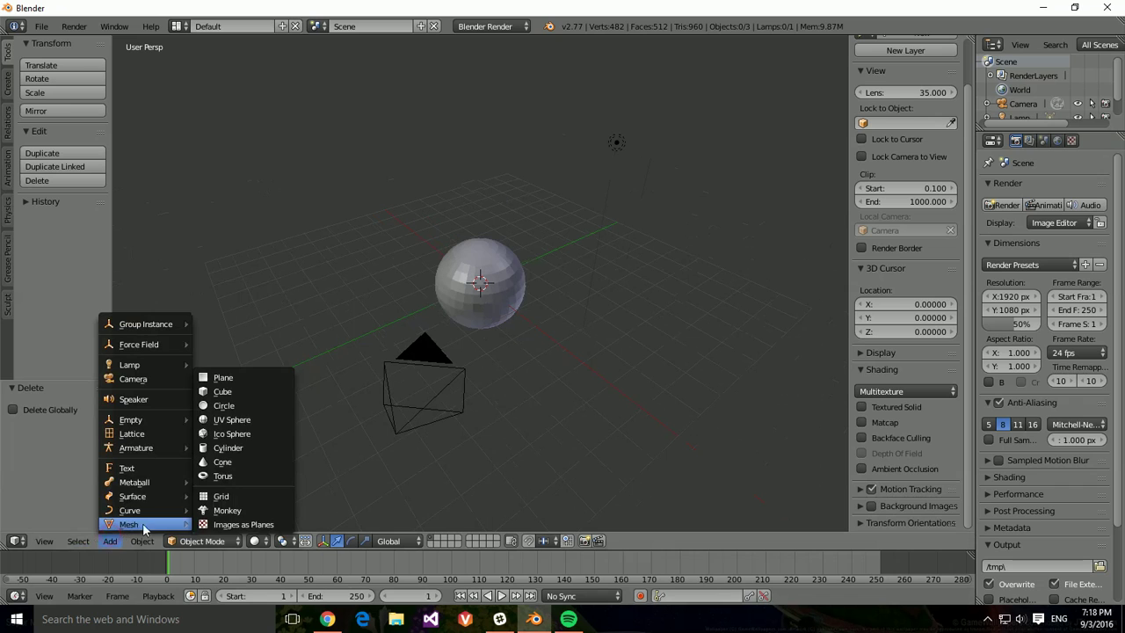
left_click(235, 428)
middle_click_drag(500, 401, 715, 363)
scroll(629, 349, "up", 5)
scroll(636, 355, "down", 5)
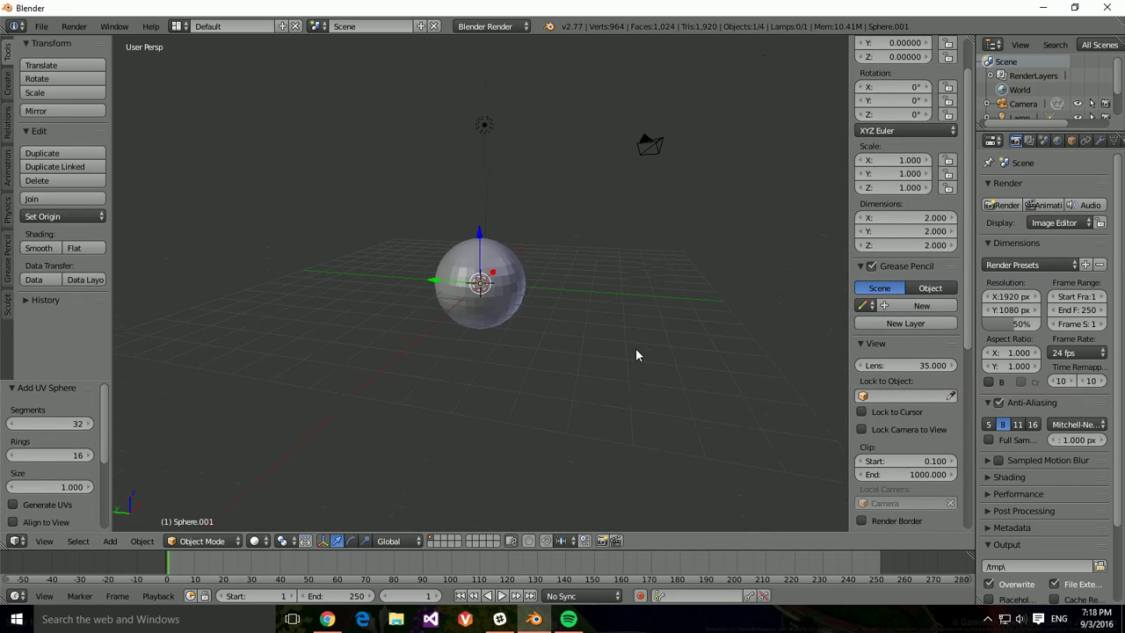
key("x")
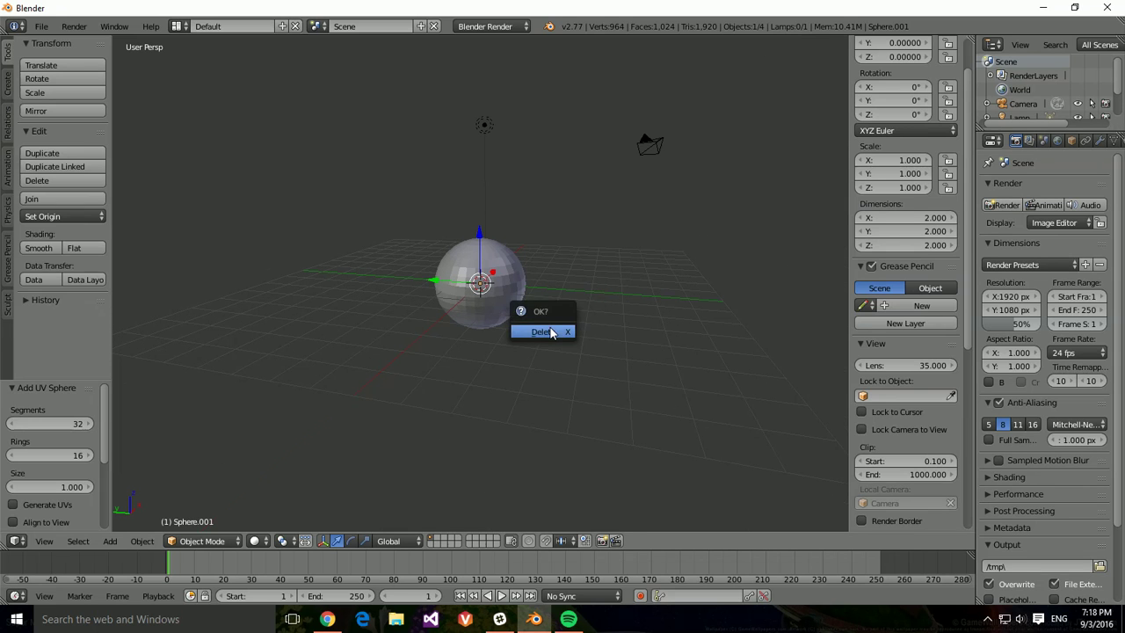
left_click(559, 331)
middle_click_drag(614, 331, 490, 387)
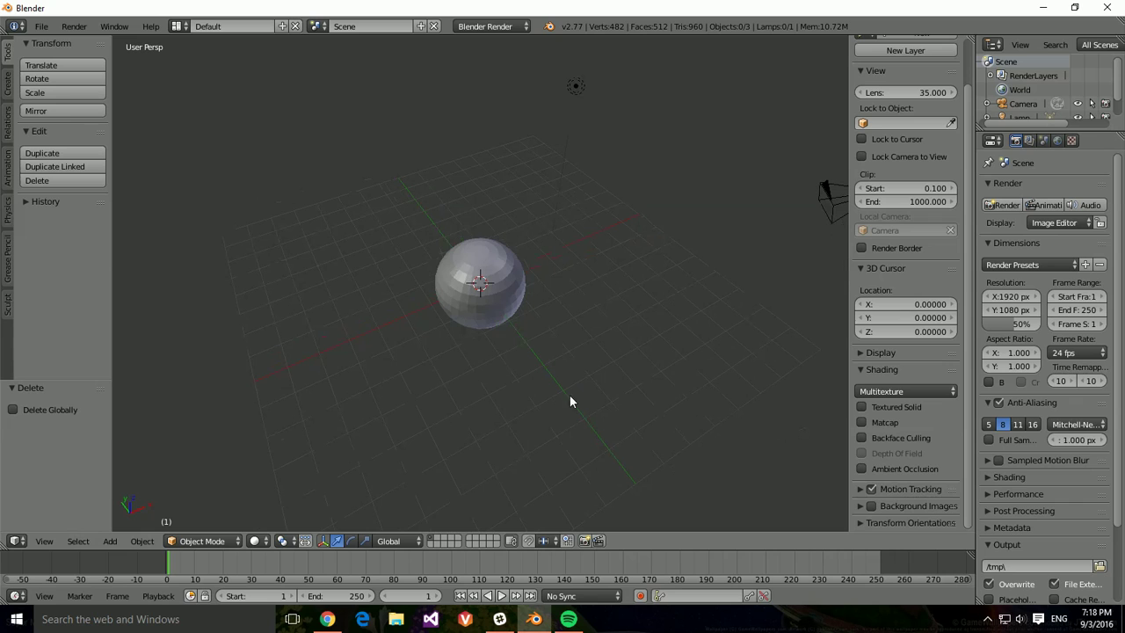
Step: Add another UV sphere and raise it above the base sphere
left_click(109, 540)
mouse_move(132, 524)
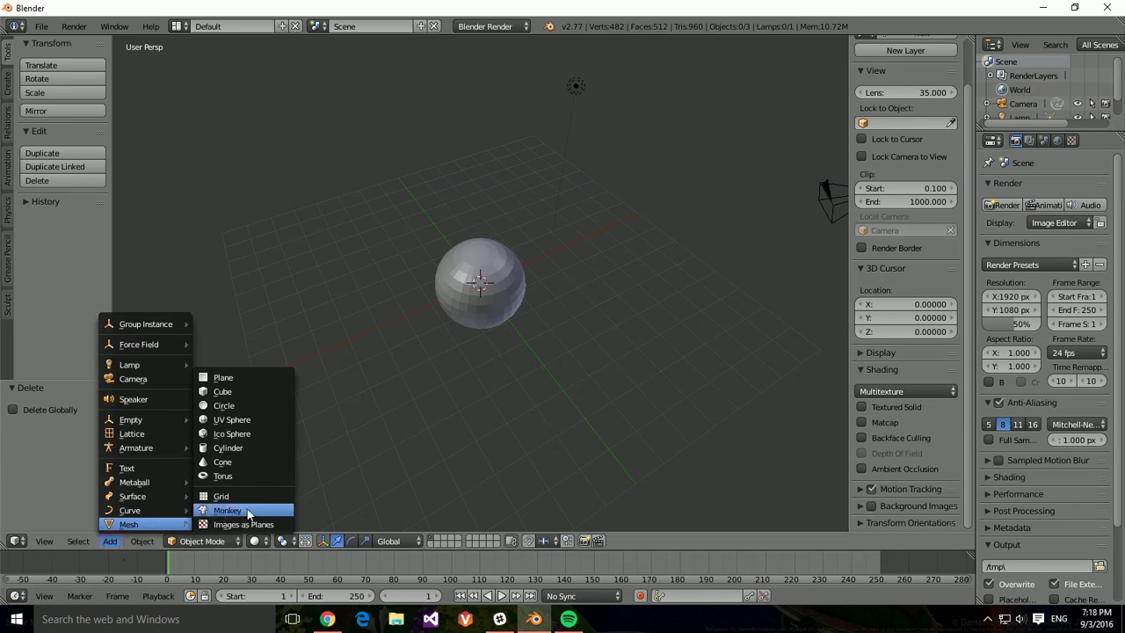
left_click(237, 421)
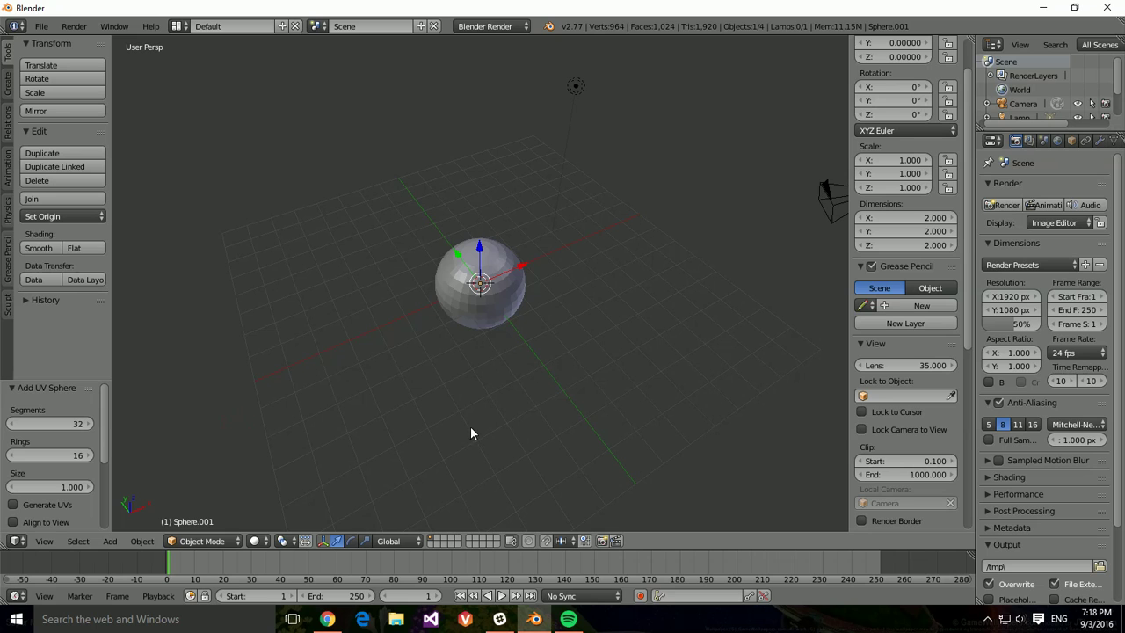
middle_click_drag(413, 408, 468, 352)
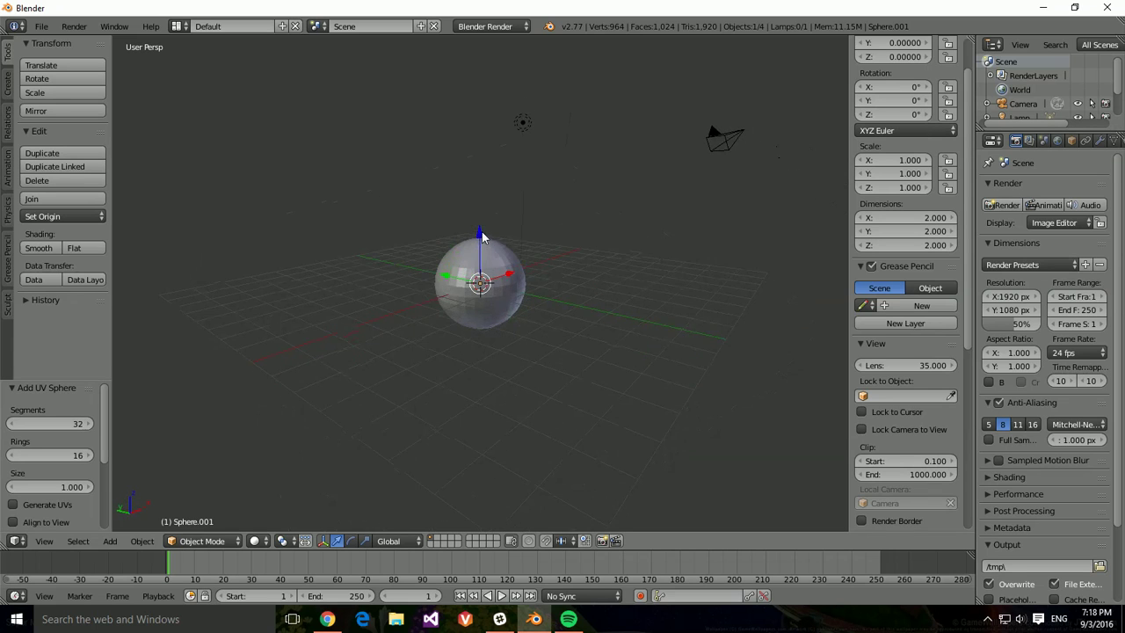
left_click_drag(481, 236, 479, 176)
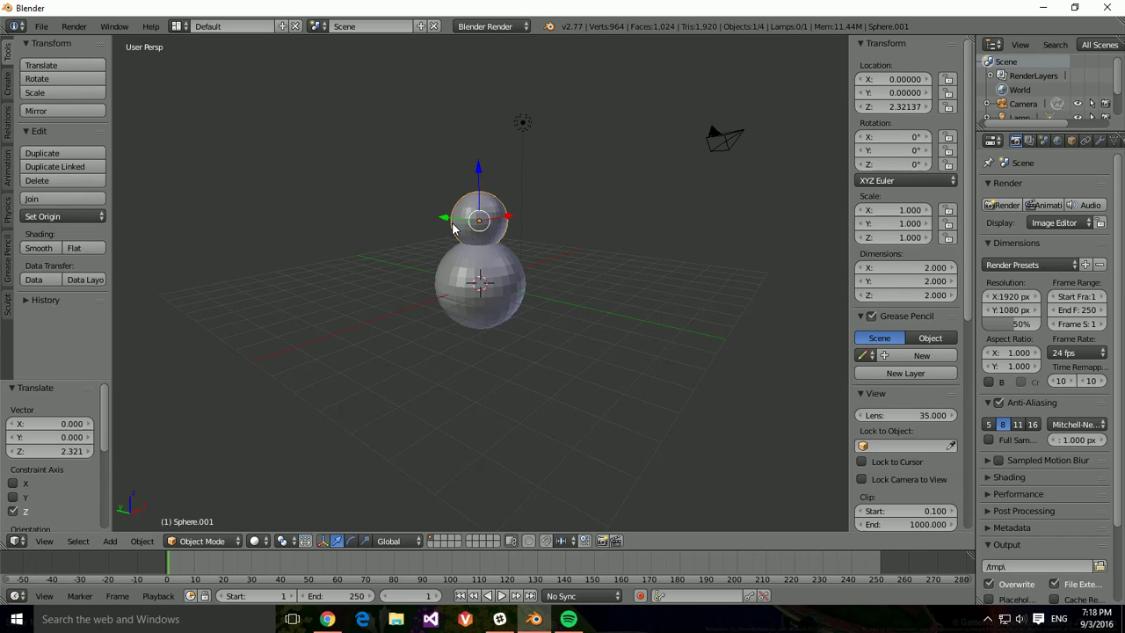
left_click_drag(449, 220, 477, 220)
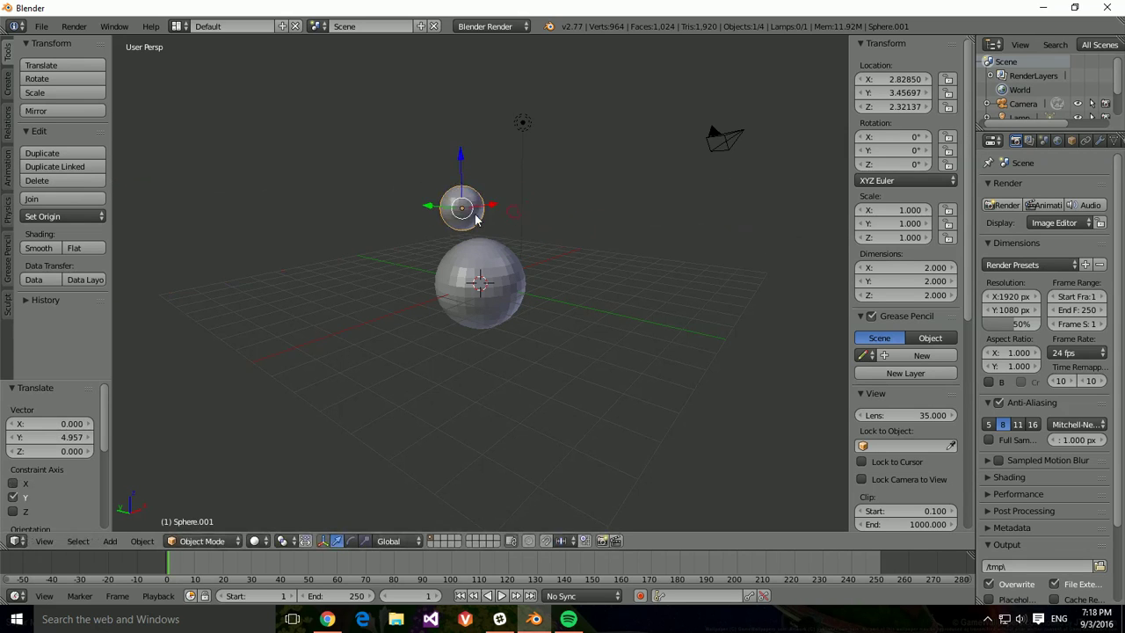
middle_click_drag(477, 221, 515, 259)
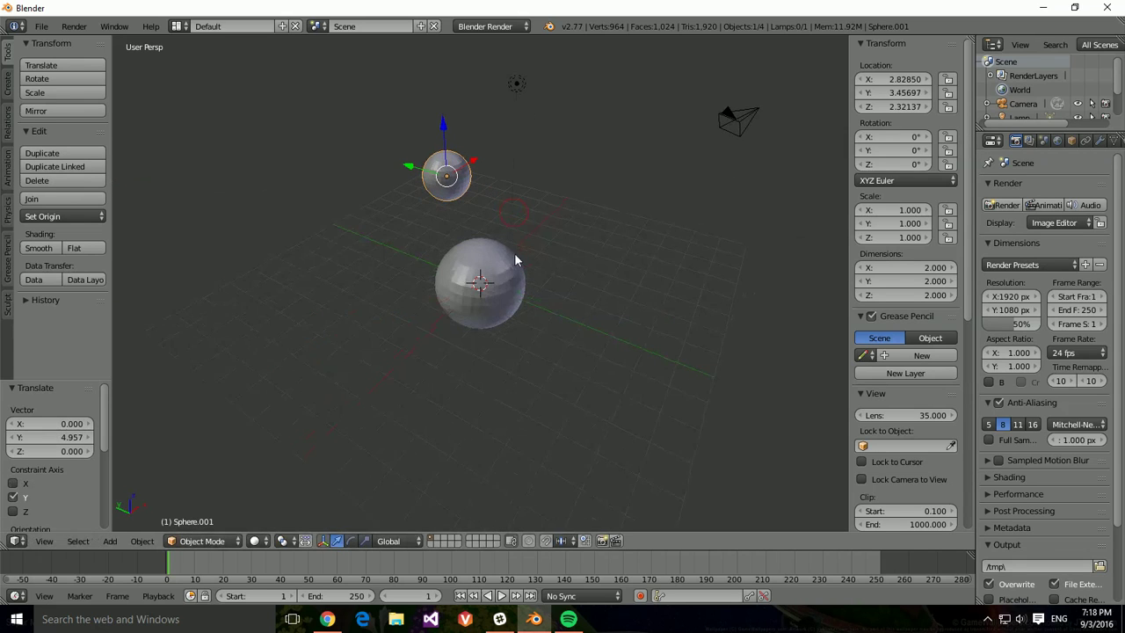
Step: Set the second sphere's Location X and Y to 0 so it sits centred on the base
left_click(891, 80)
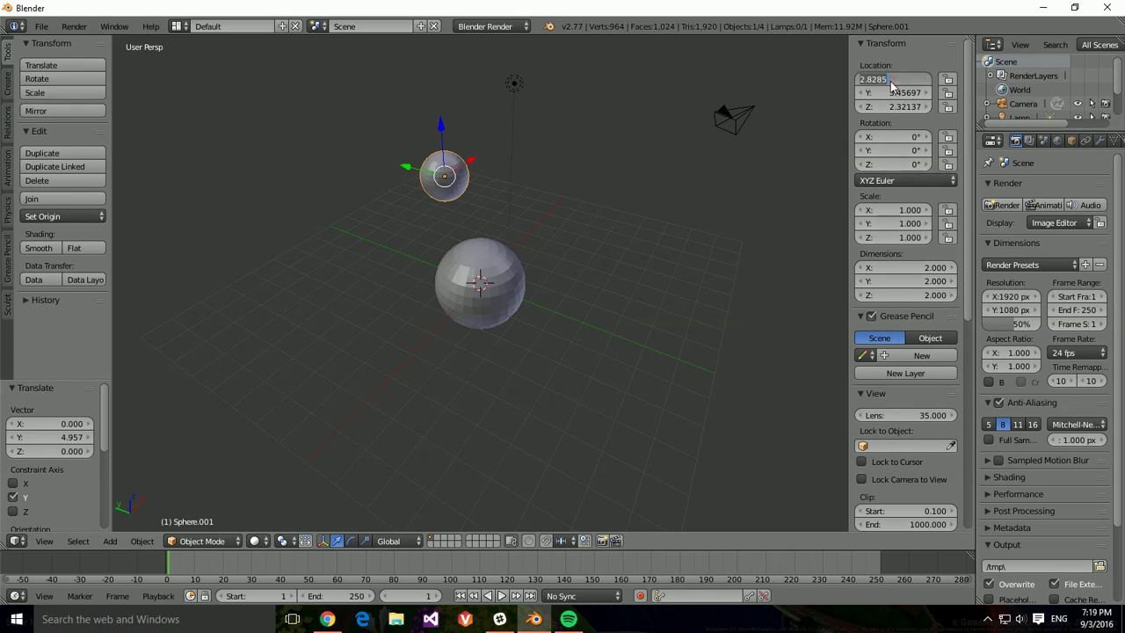
type("0")
left_click(886, 95)
type("00000")
key("Return")
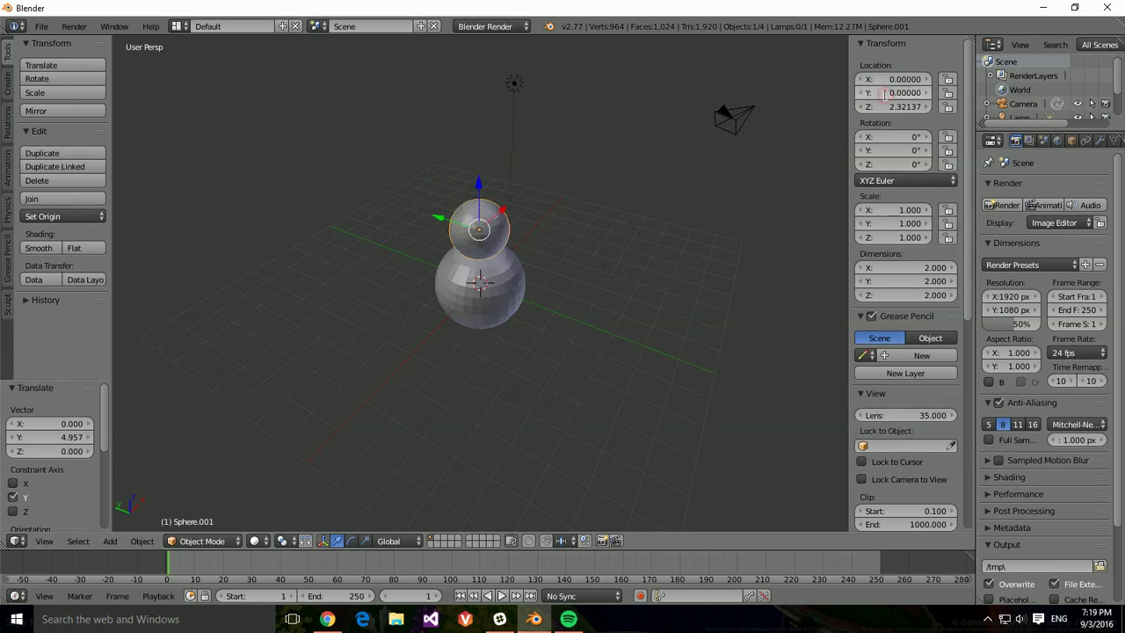
middle_click_drag(602, 300, 497, 264)
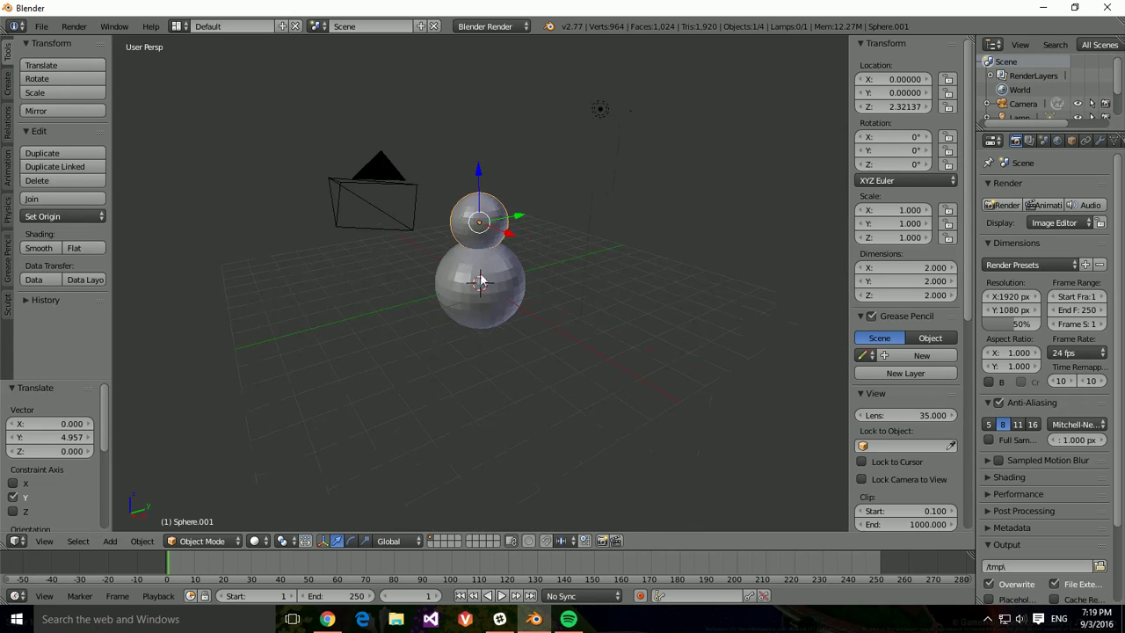
middle_click_drag(480, 280, 525, 222)
left_click_drag(525, 222, 547, 252)
middle_click_drag(547, 251, 508, 249)
left_click(901, 92)
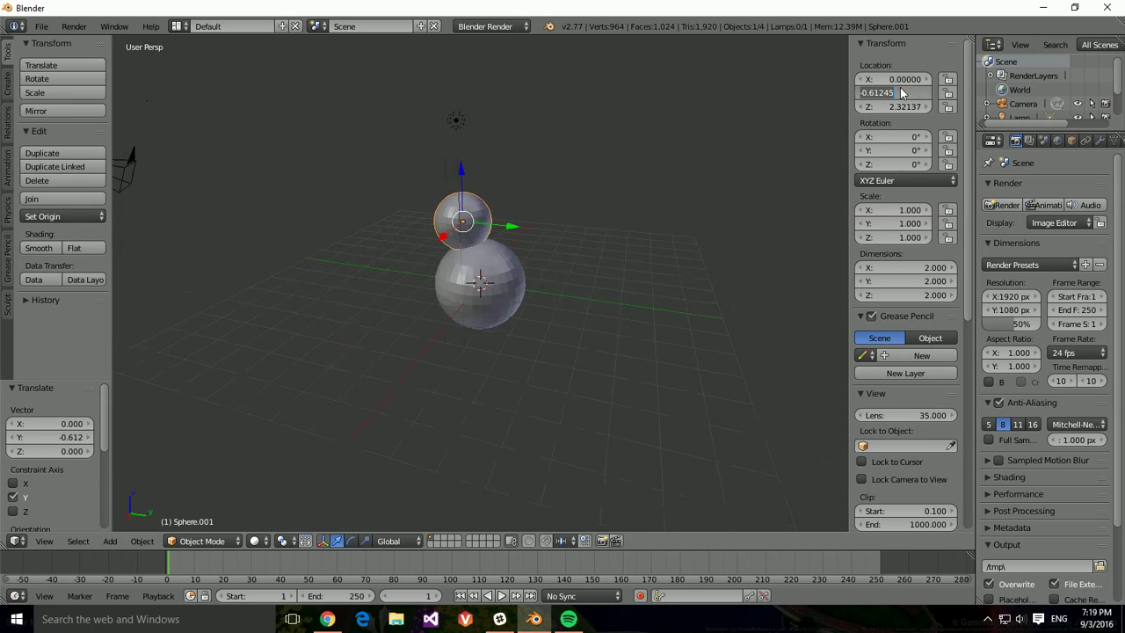
key("Return")
Step: Scale the second sphere by 1.25 using s1.25
middle_click_drag(586, 304, 655, 301)
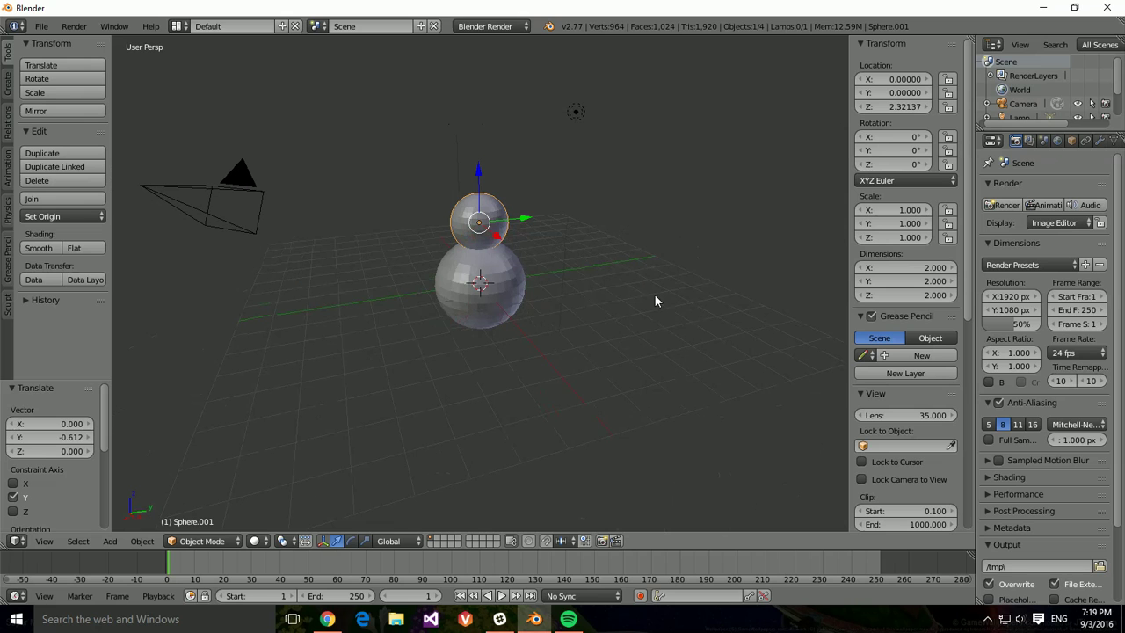
type("s")
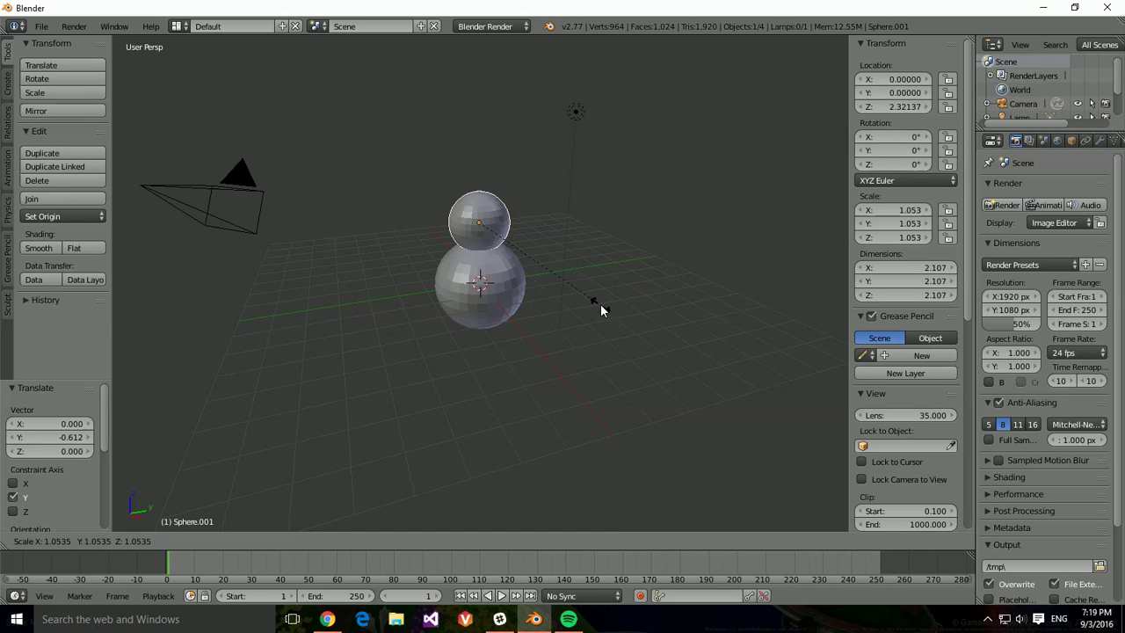
type("1.25")
key("Return")
middle_click_drag(633, 303, 603, 290)
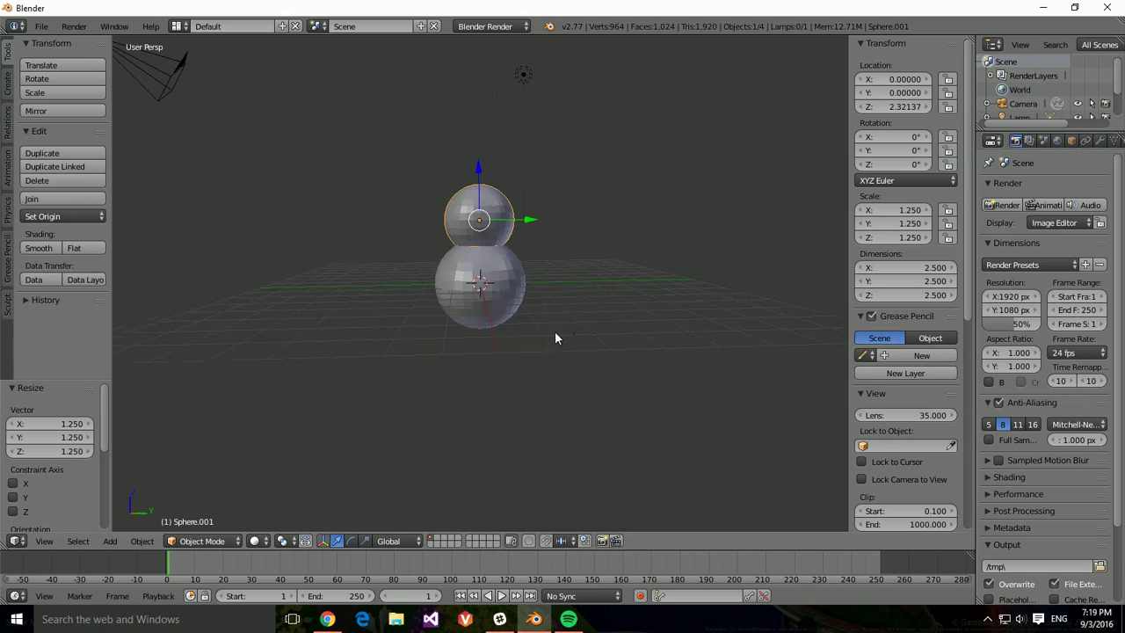
middle_click_drag(557, 337, 566, 351)
Step: Add a new UV sphere and move it up above the middle sphere
key("a")
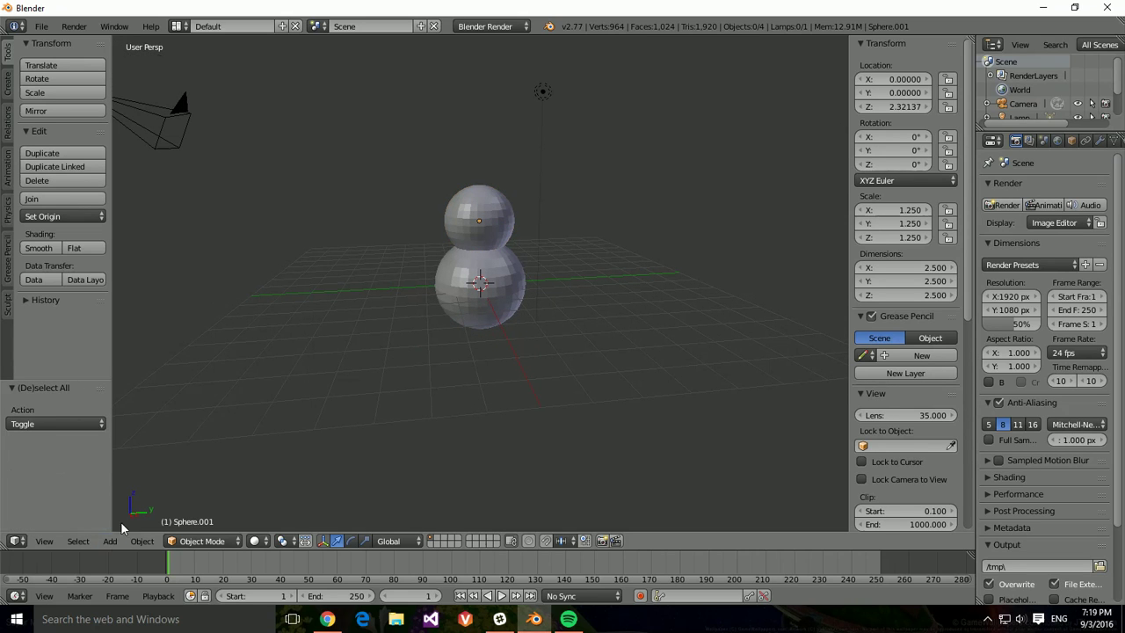
left_click(110, 541)
mouse_move(125, 526)
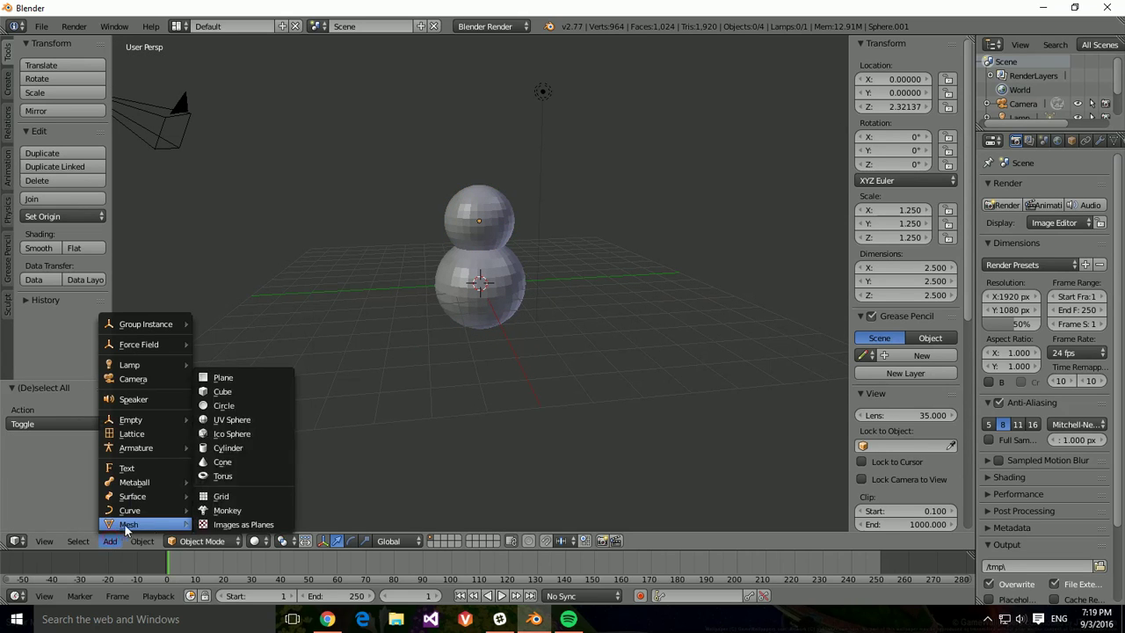
left_click(228, 420)
left_click_drag(480, 242, 473, 128)
middle_click_drag(550, 227, 617, 247)
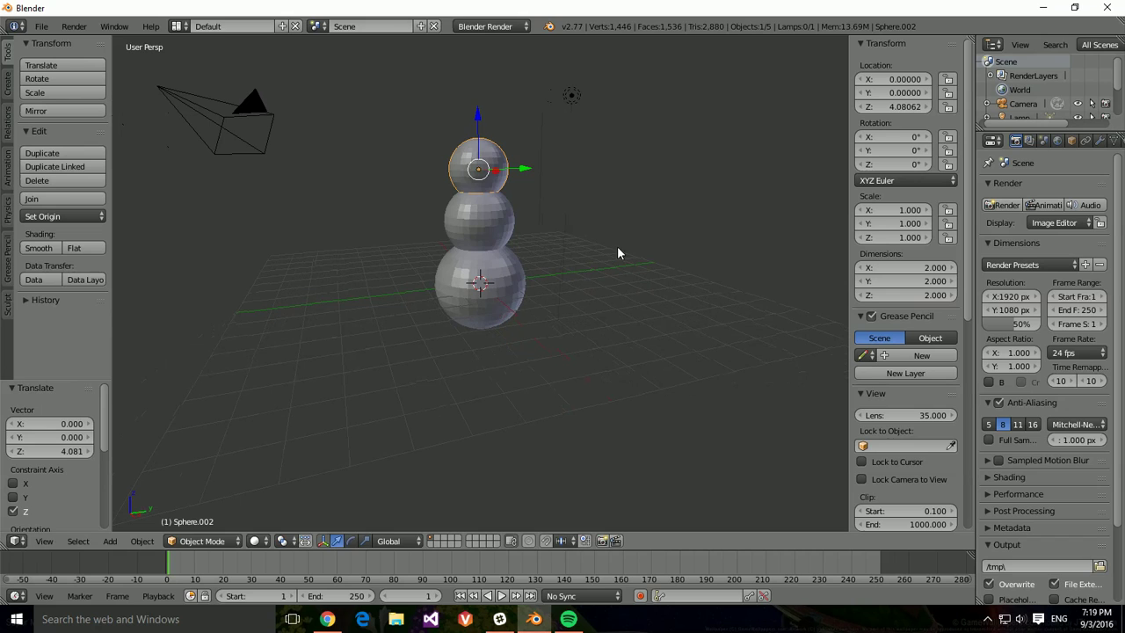
Step: Shrink the top sphere to 0.772 and set it at Z 3.98705
key("s")
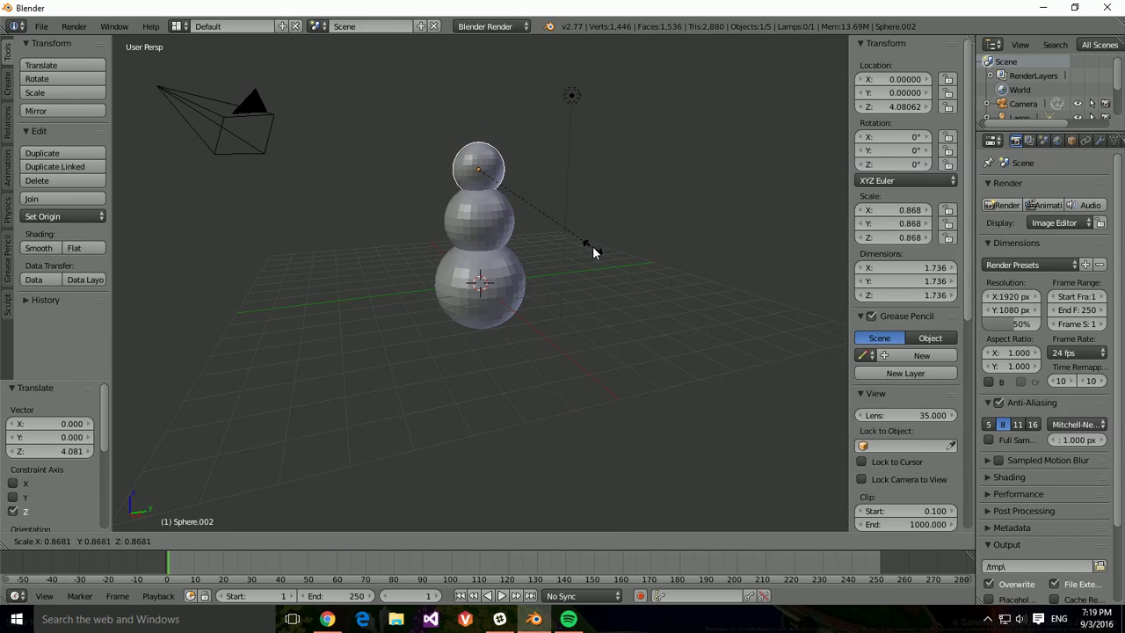
left_click(586, 246)
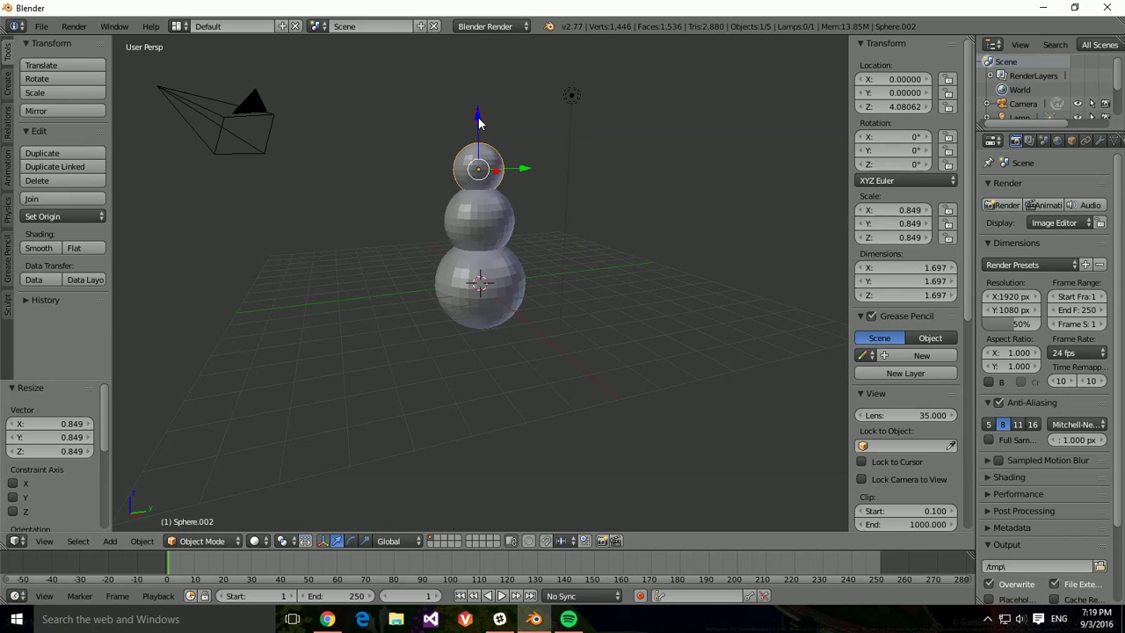
left_click_drag(479, 123, 480, 127)
key("s")
left_click(525, 147)
key("a")
middle_click_drag(460, 311, 525, 379)
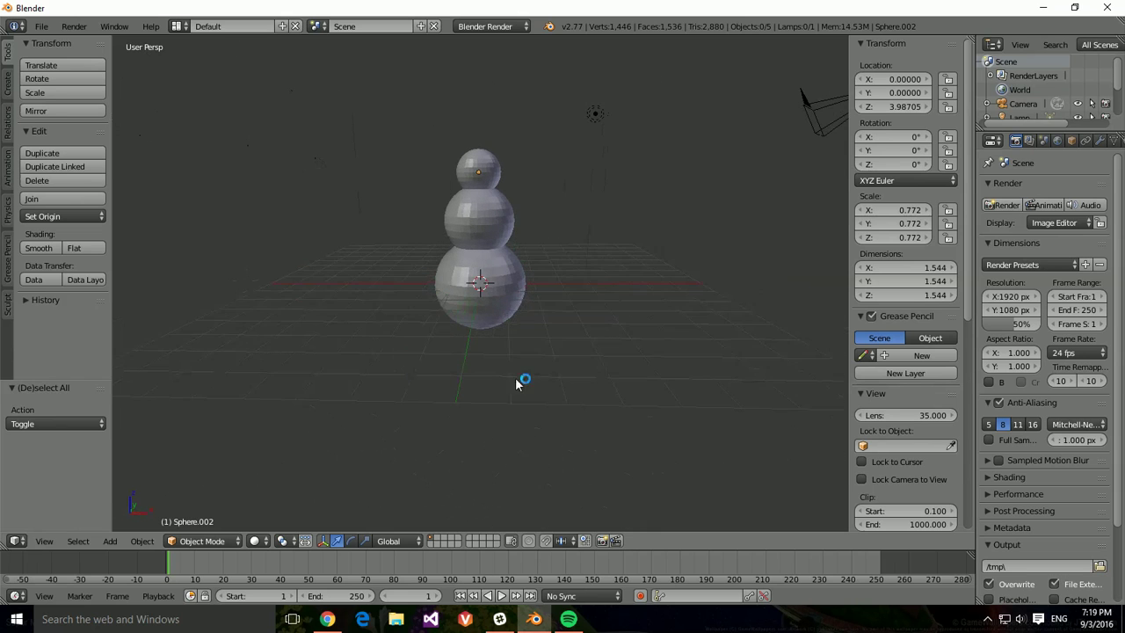
scroll(526, 383, "up", 2)
scroll(526, 383, "up", 2)
scroll(528, 381, "down", 2)
middle_click_drag(430, 402, 604, 405)
middle_click_drag(491, 435, 608, 419)
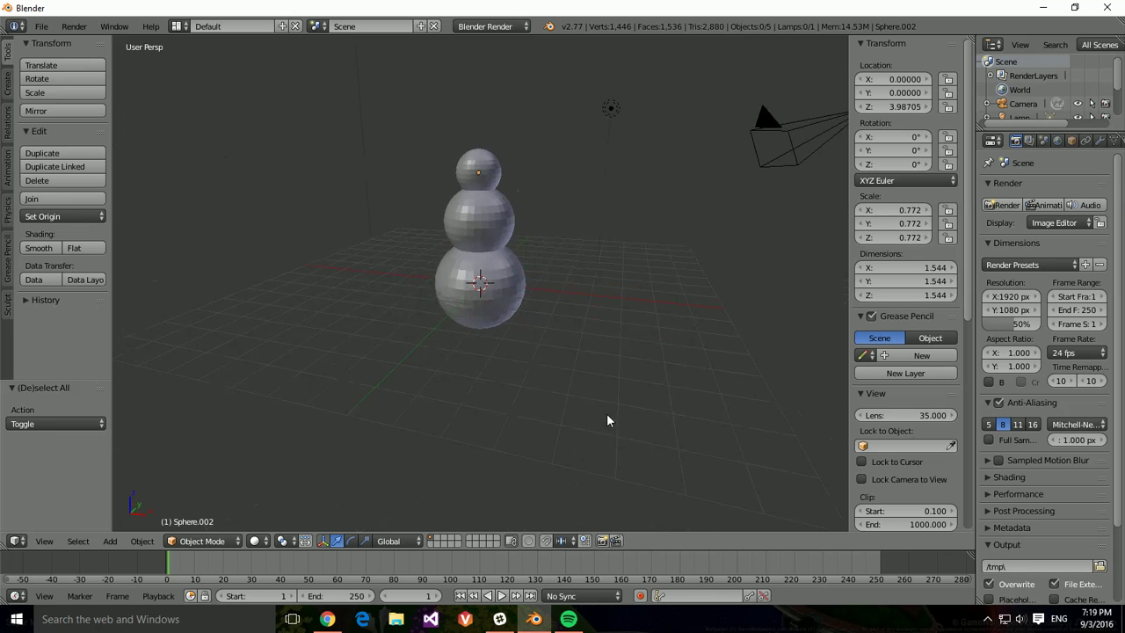
Step: Add a new 2.000-size cube to the scene
left_click(111, 541)
mouse_move(127, 528)
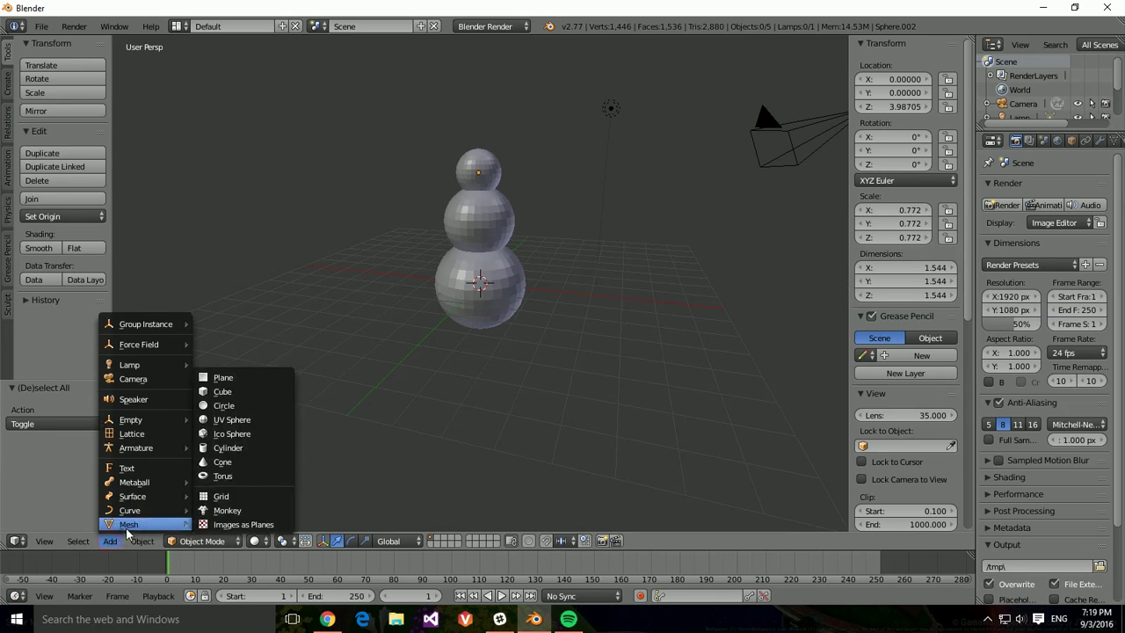
middle_click_drag(423, 422, 781, 219)
middle_click_drag(568, 349, 506, 369)
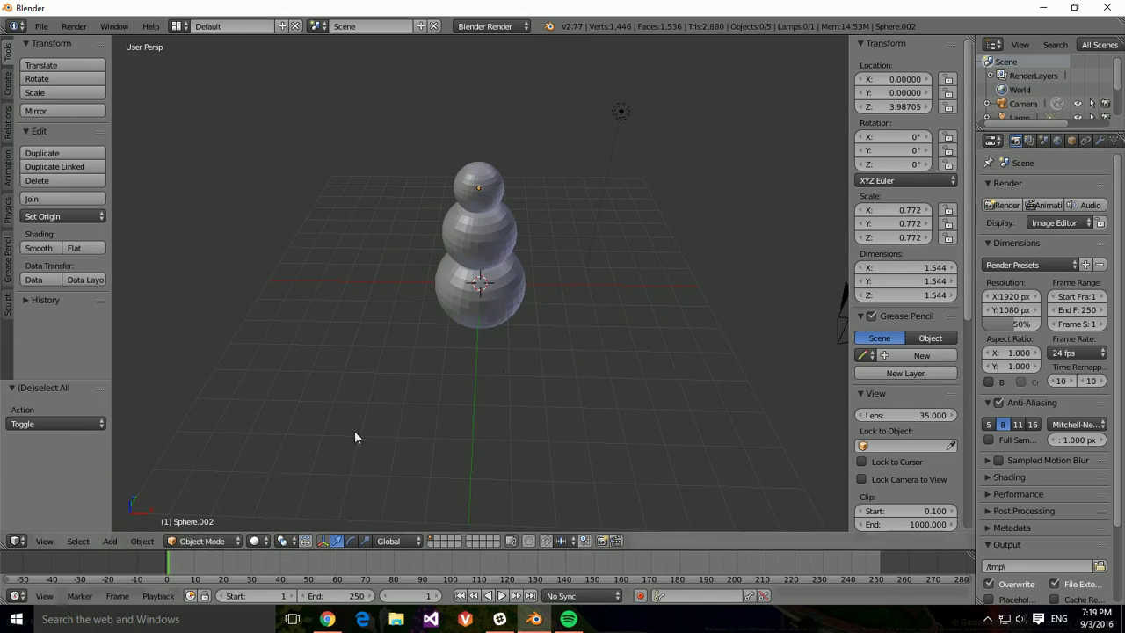
middle_click_drag(354, 437, 257, 500)
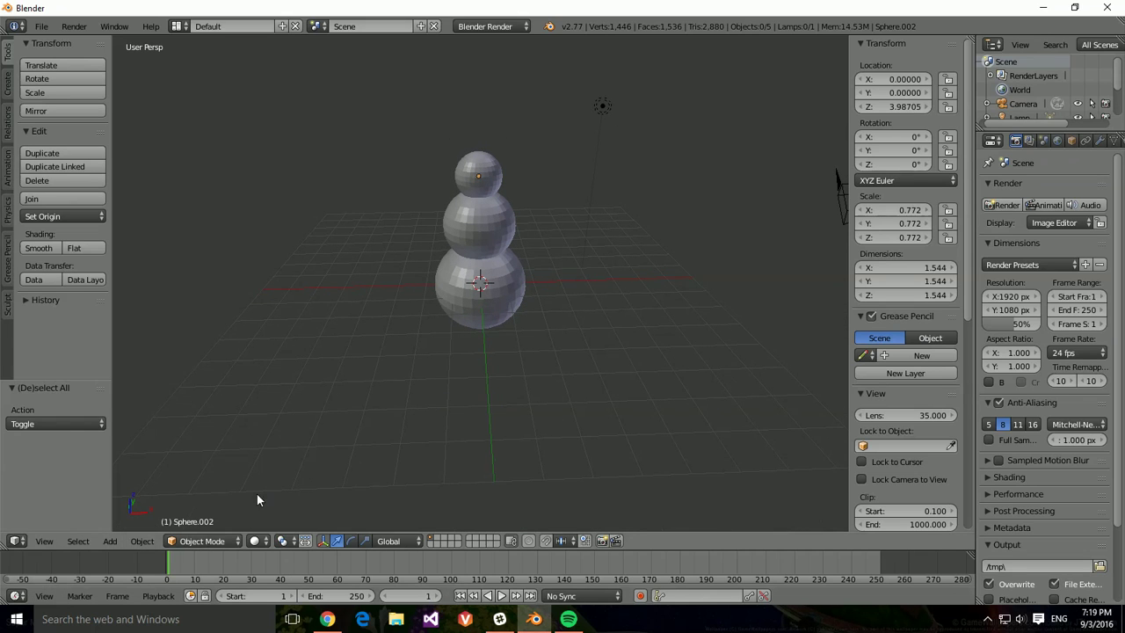
left_click(105, 541)
mouse_move(131, 525)
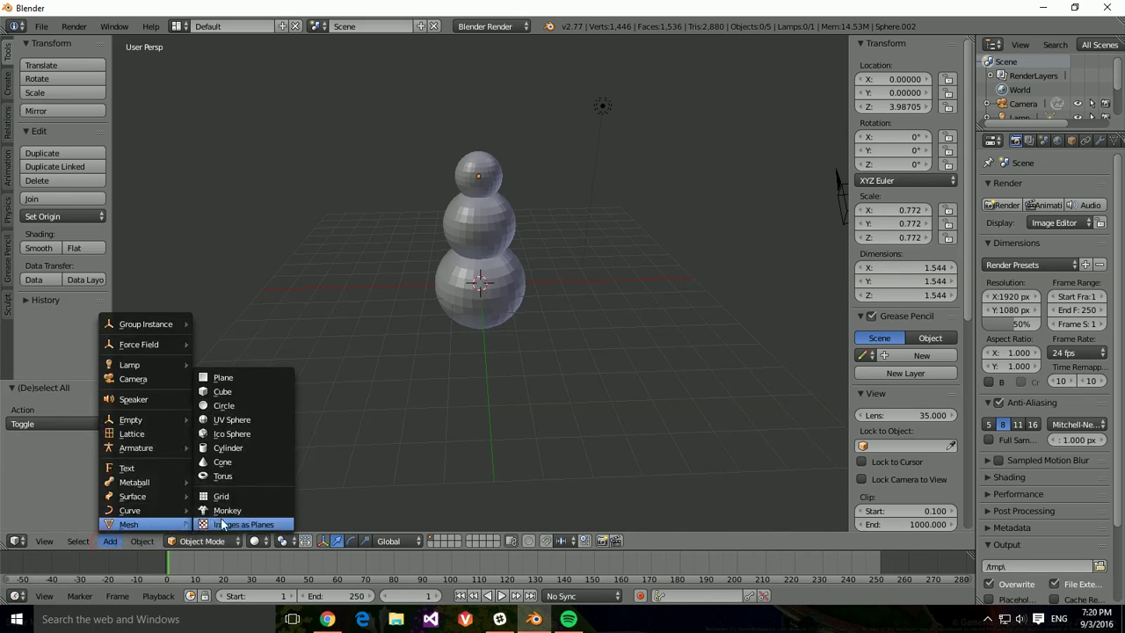
left_click(223, 393)
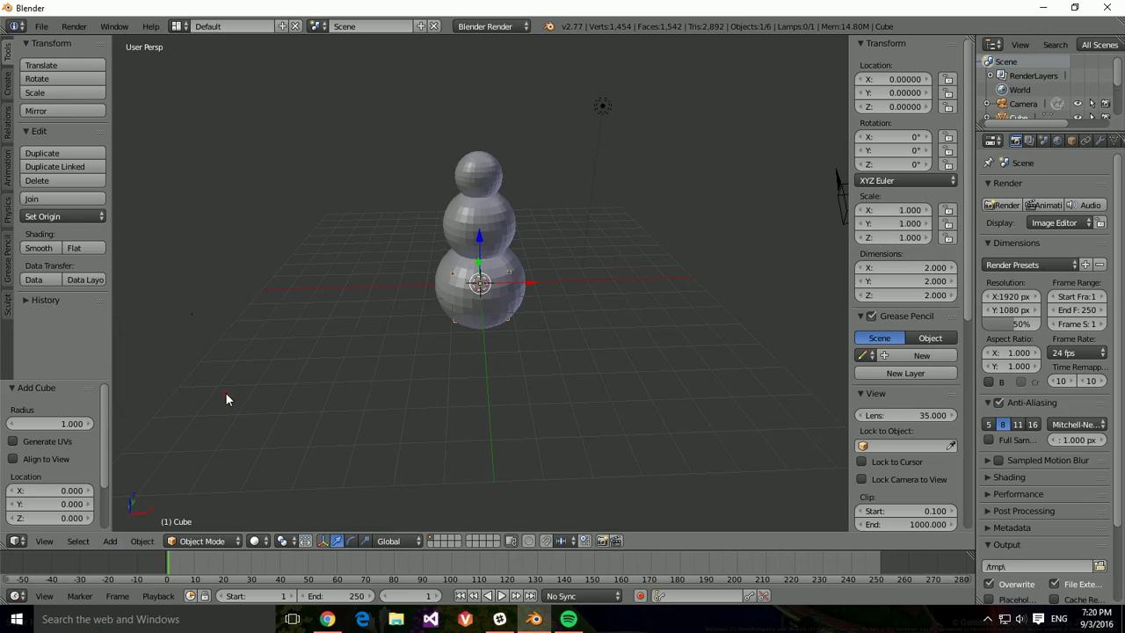
Step: Move the cube beside the snowman to X 4.54705 and raise it to Z 2.13034
left_click_drag(532, 285, 647, 308)
middle_click_drag(656, 321, 645, 298)
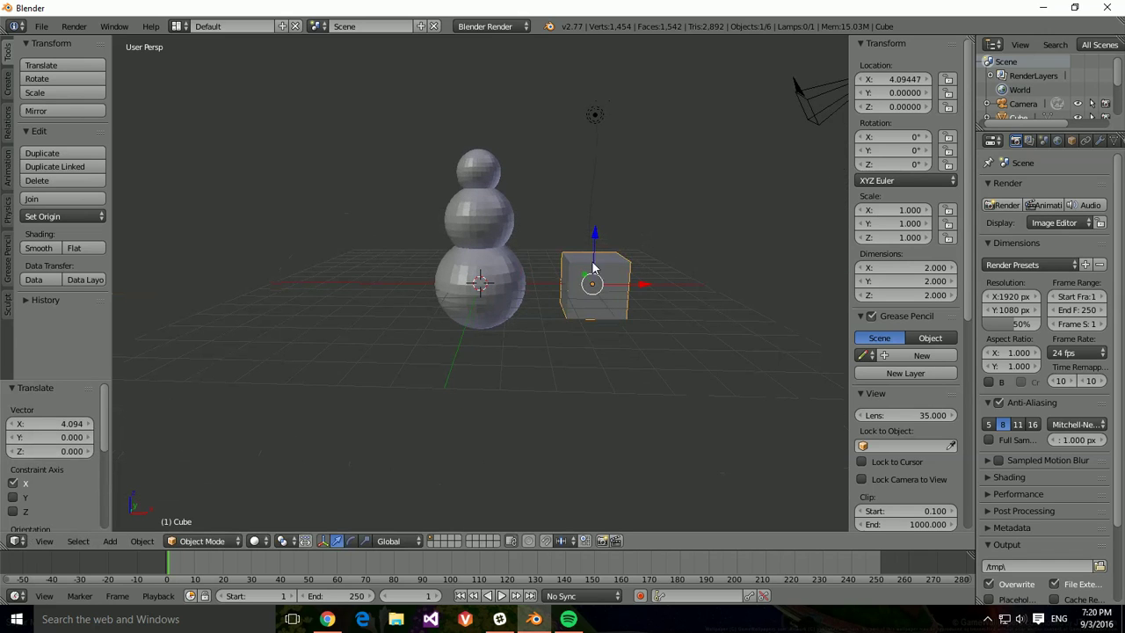
left_click_drag(595, 244, 590, 185)
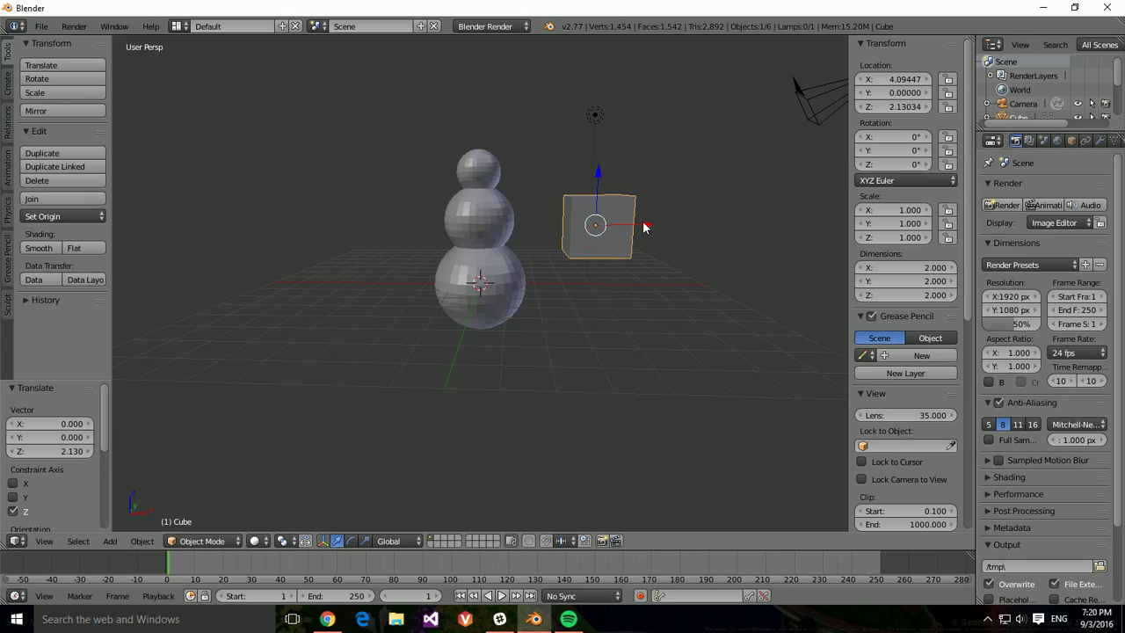
mouse_move(644, 229)
left_mouse_down()
mouse_move(525, 238)
mouse_move(655, 241)
left_mouse_up()
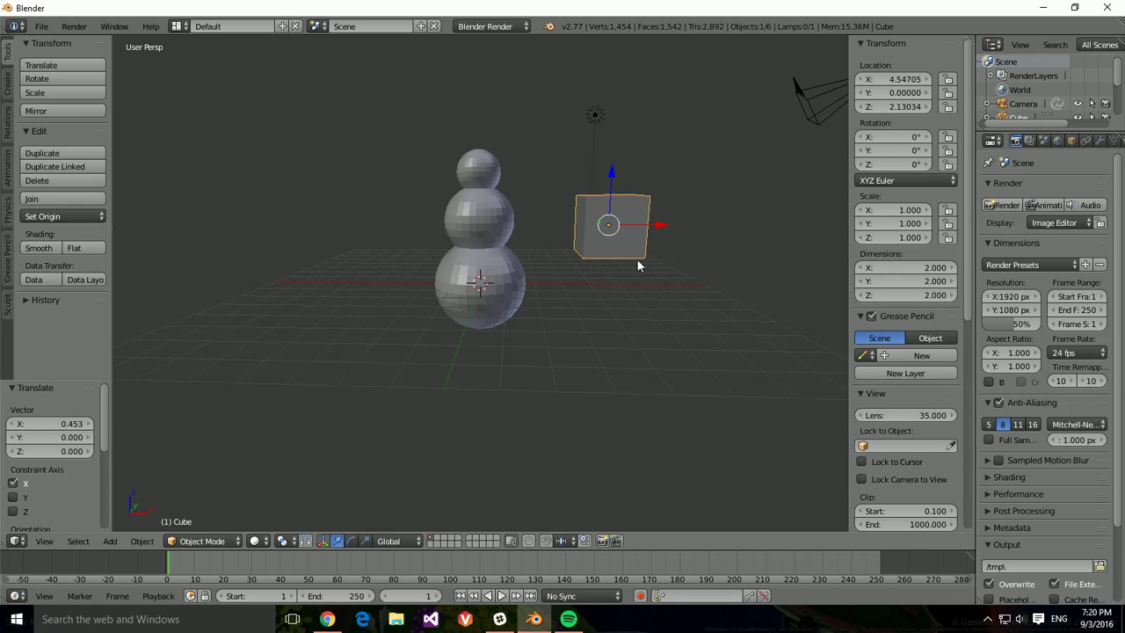
scroll(735, 303, "up", 2)
middle_click_drag(734, 302, 839, 324)
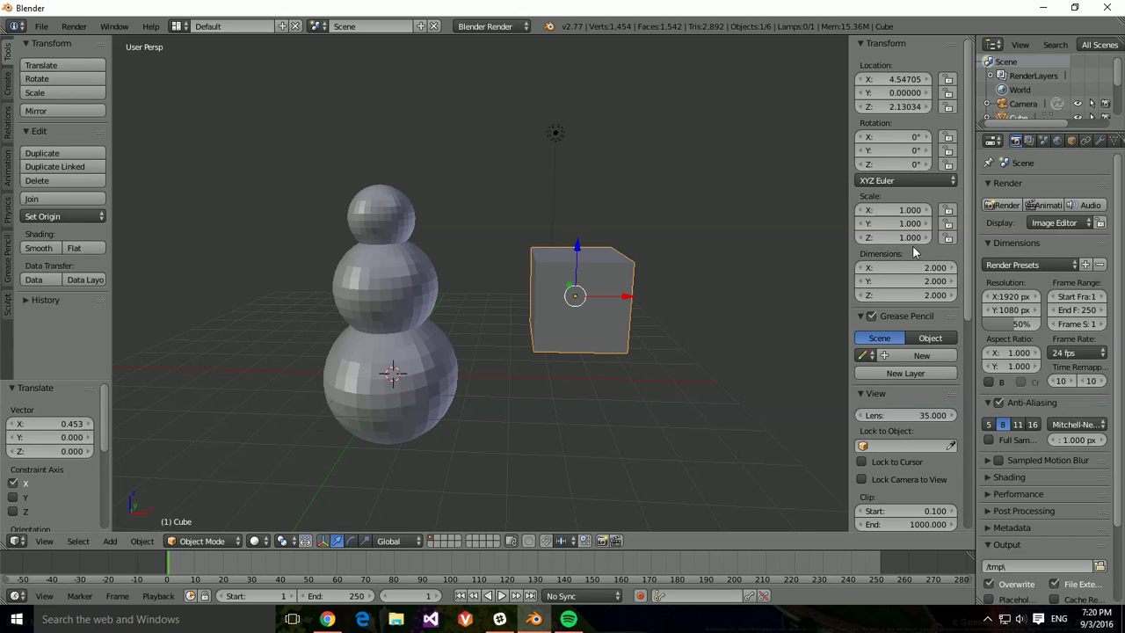
Step: Scale the cube down along Z into a thin slab
key("s")
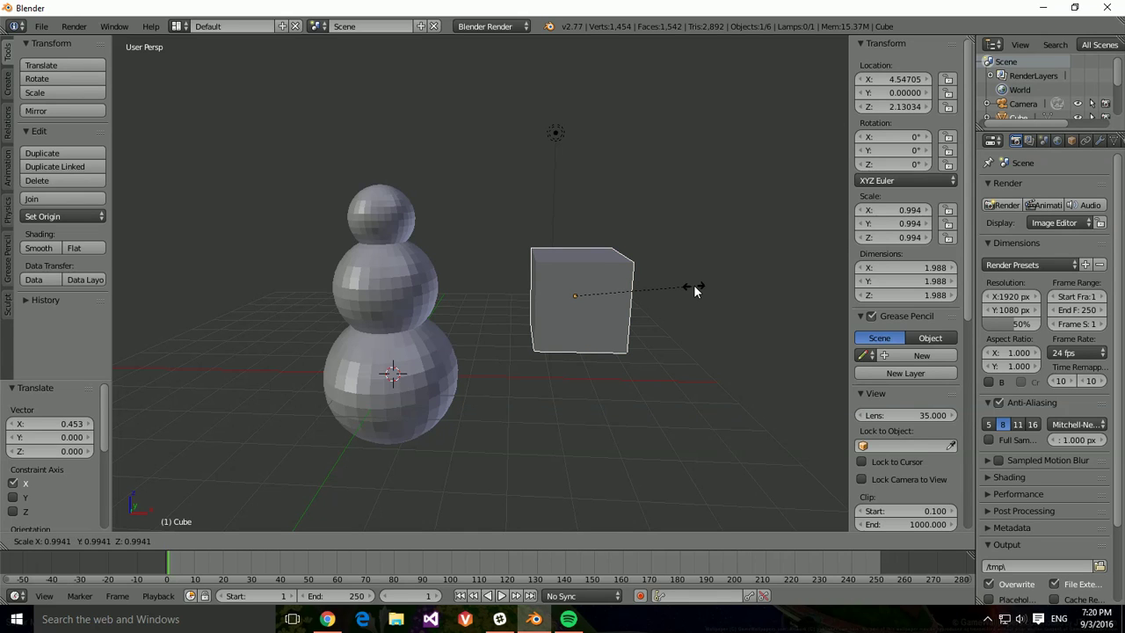
key("z")
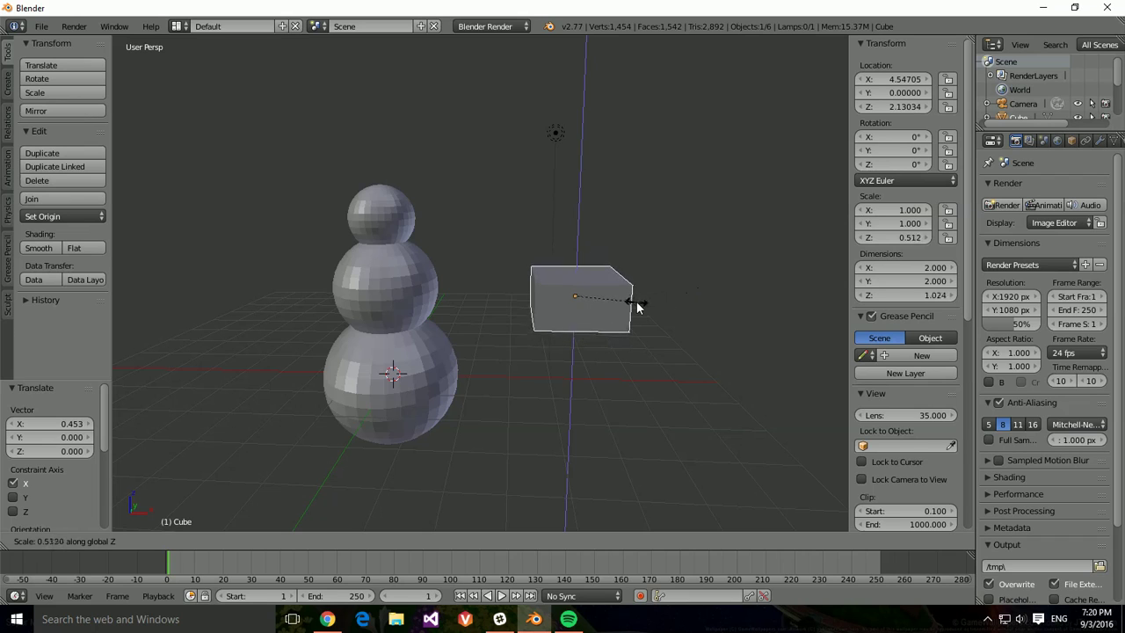
left_click(581, 302)
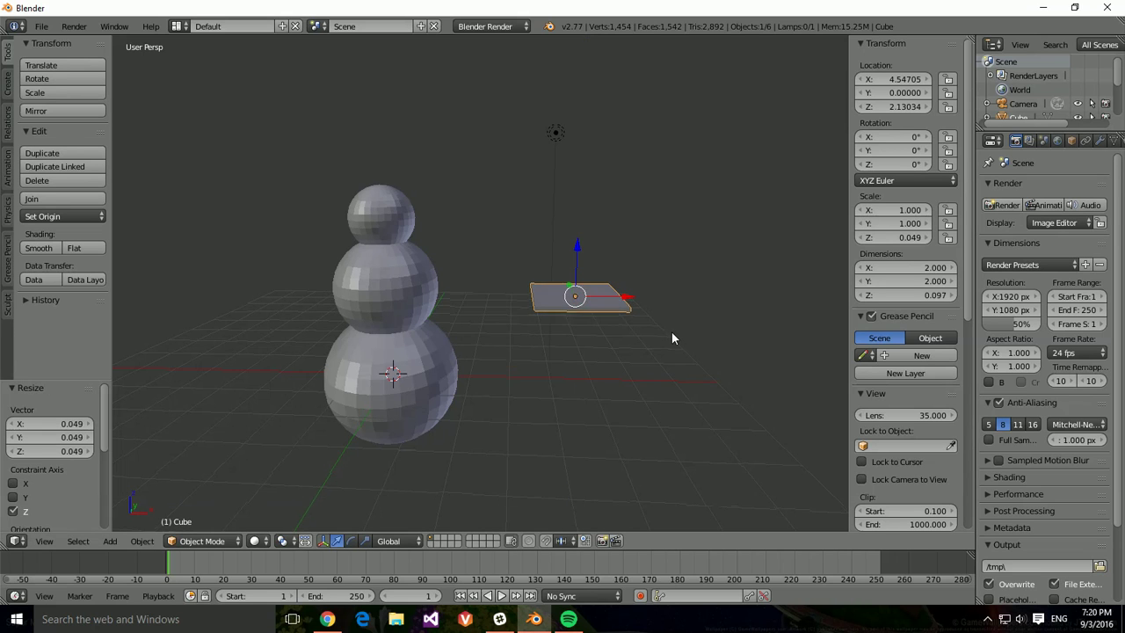
middle_click_drag(672, 331, 579, 315)
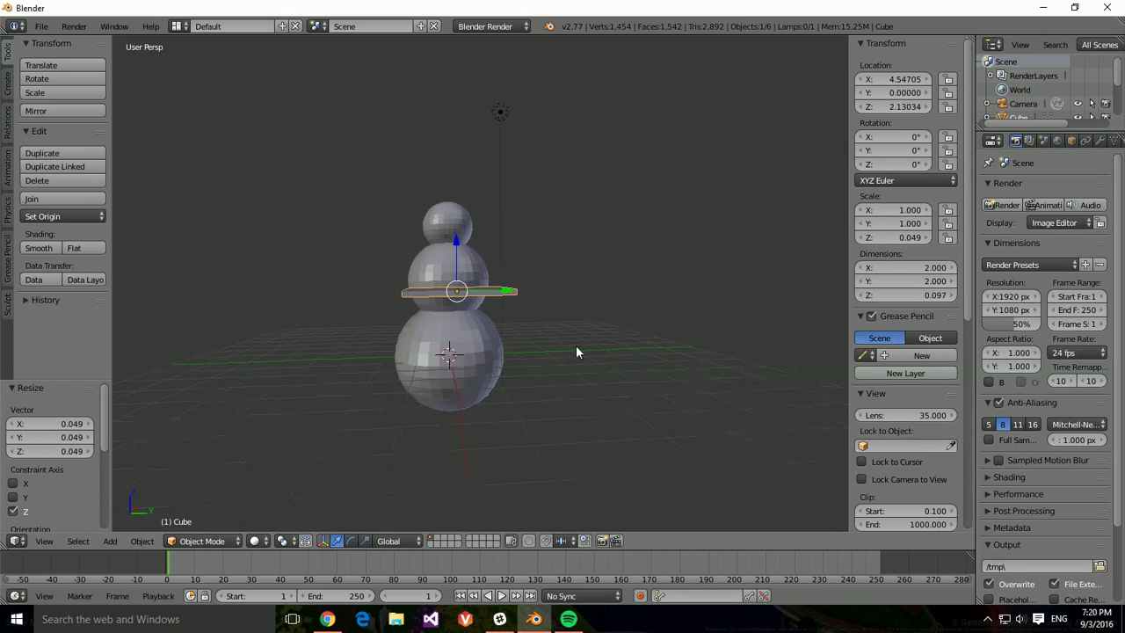
middle_click_drag(577, 352, 546, 380)
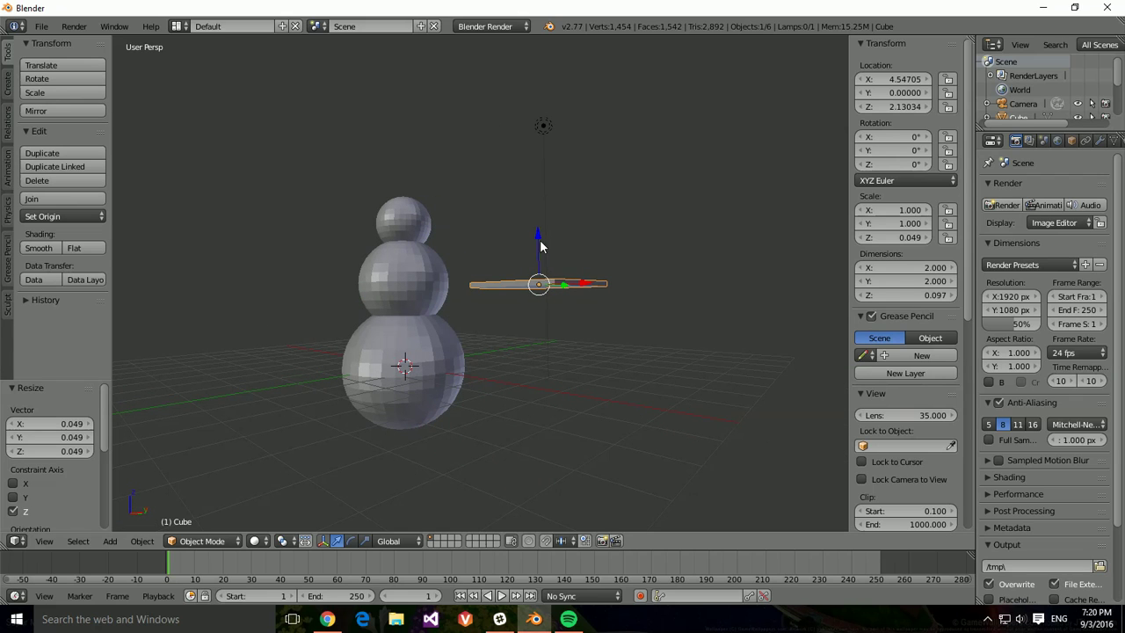
middle_click_drag(589, 306, 455, 331)
middle_click_drag(680, 332, 466, 305)
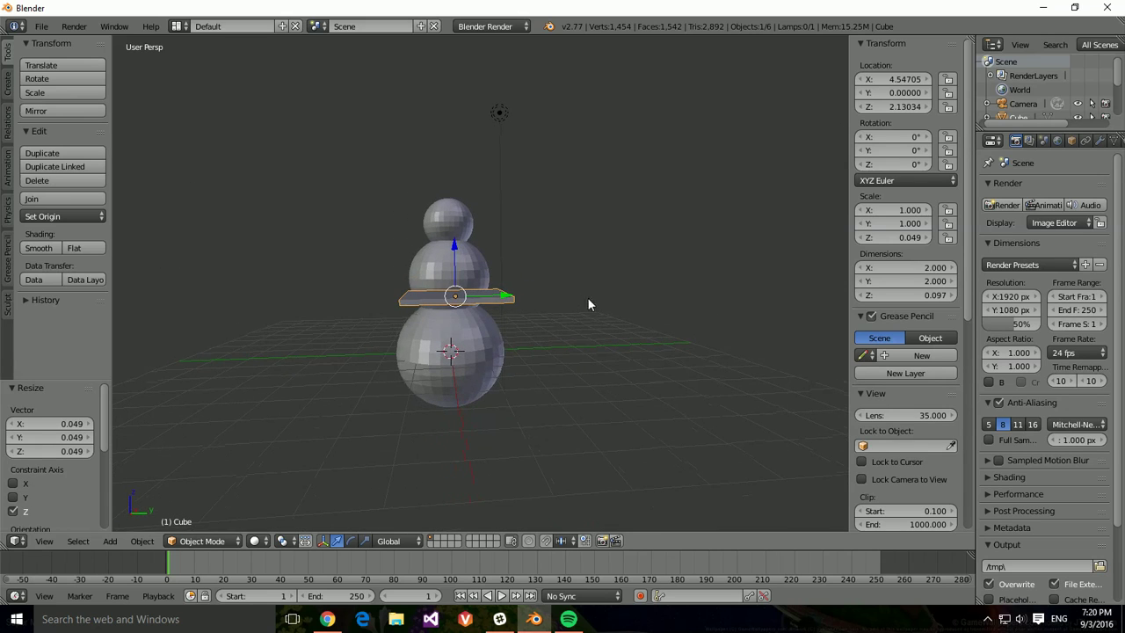
middle_click_drag(594, 385, 603, 337)
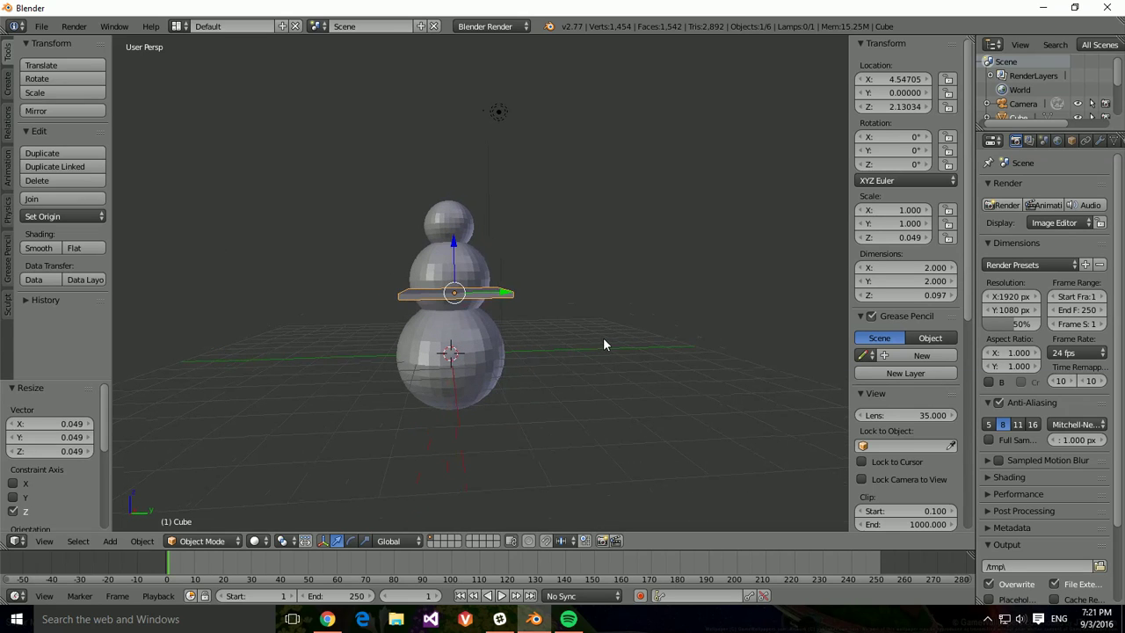
Step: Narrow the slab along Y into a 2.000 × 0.108 × 0.097 rod and slide it along Y
key("s")
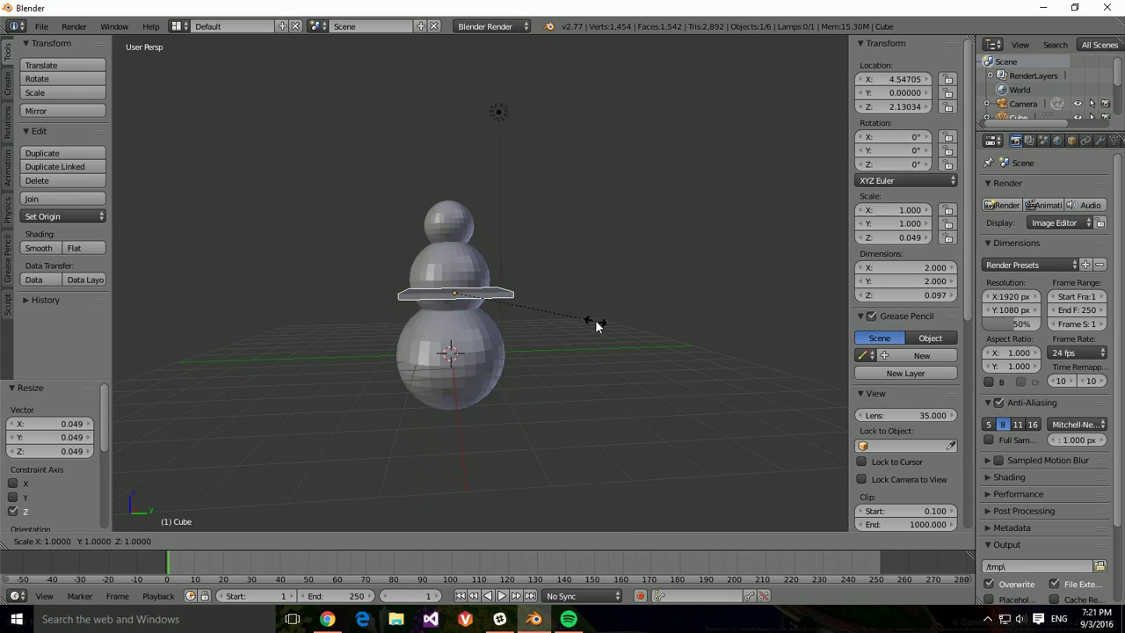
key("y")
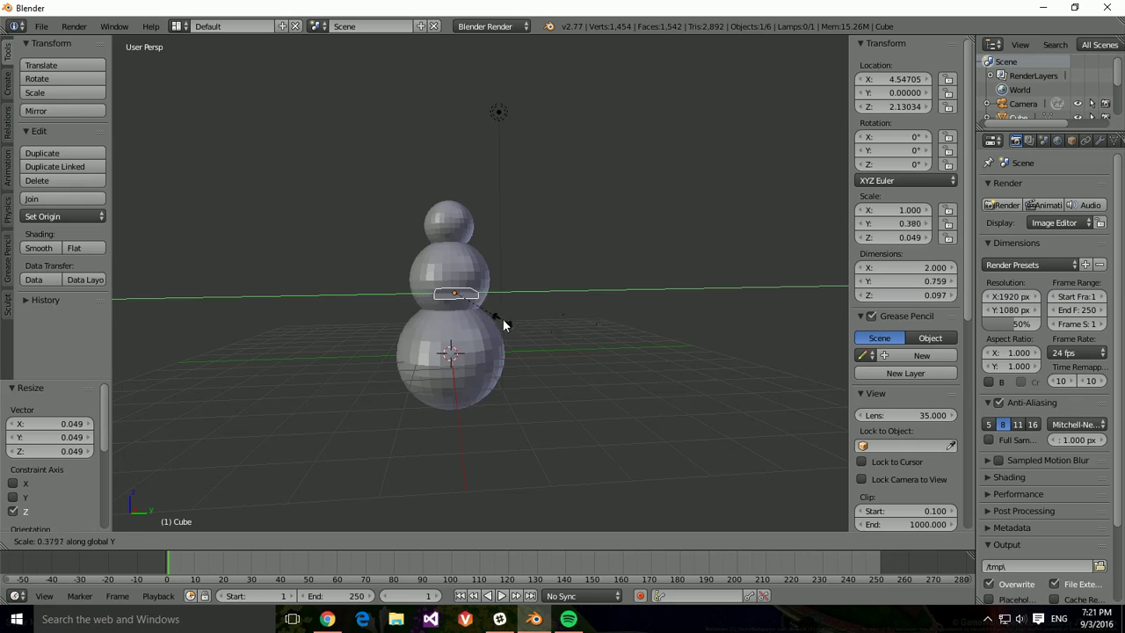
left_click(457, 299)
middle_click_drag(457, 297, 630, 342)
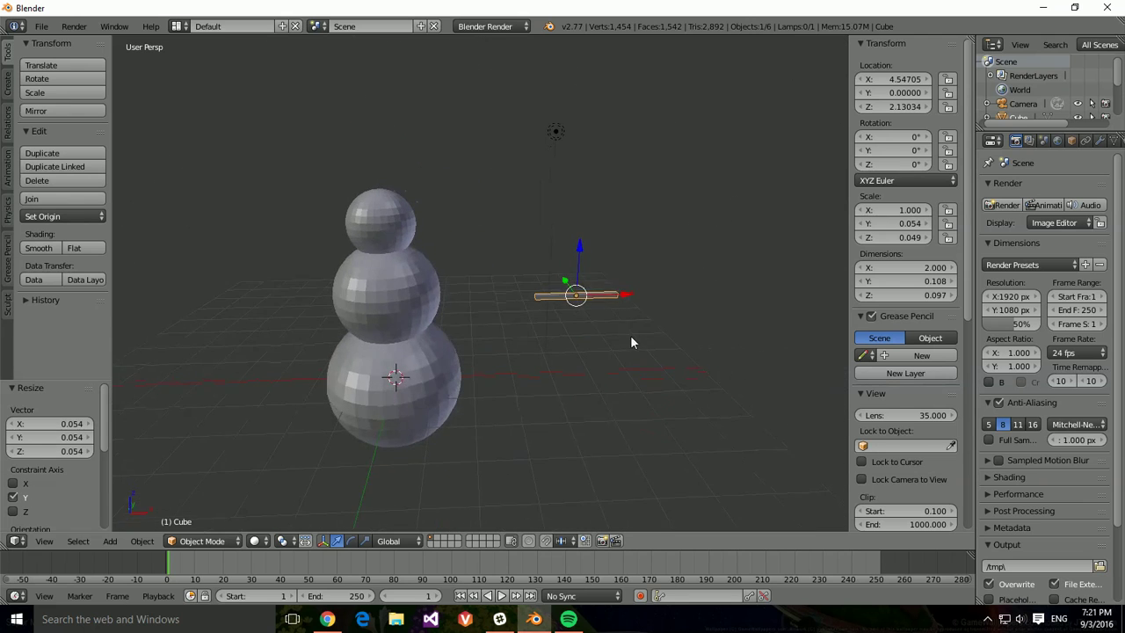
middle_click_drag(657, 405, 525, 456)
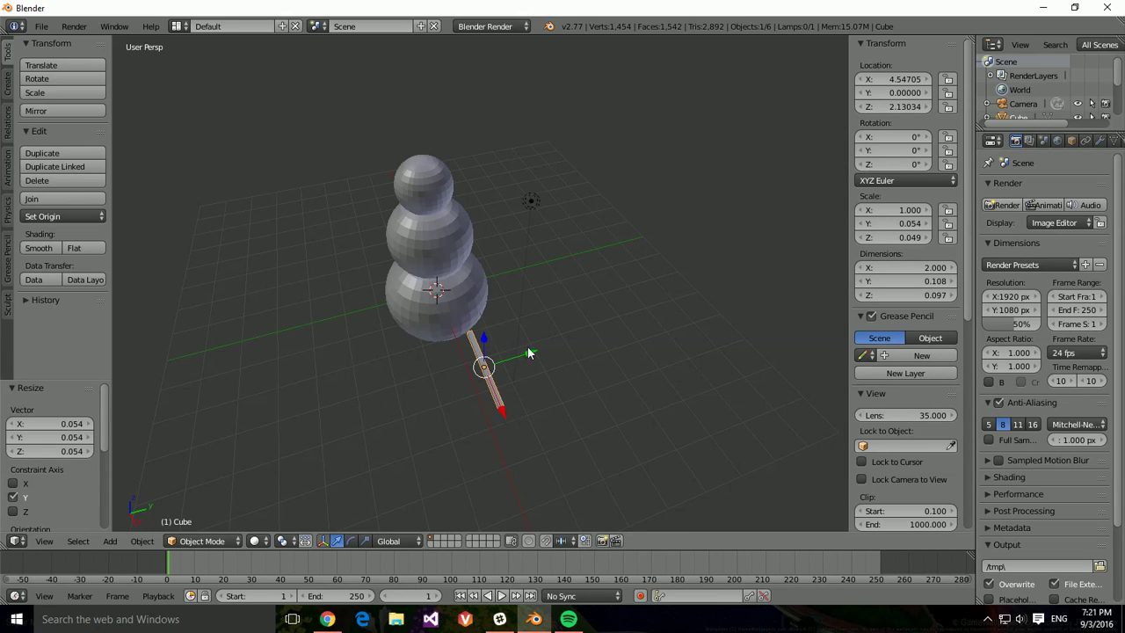
left_click_drag(528, 354, 469, 254)
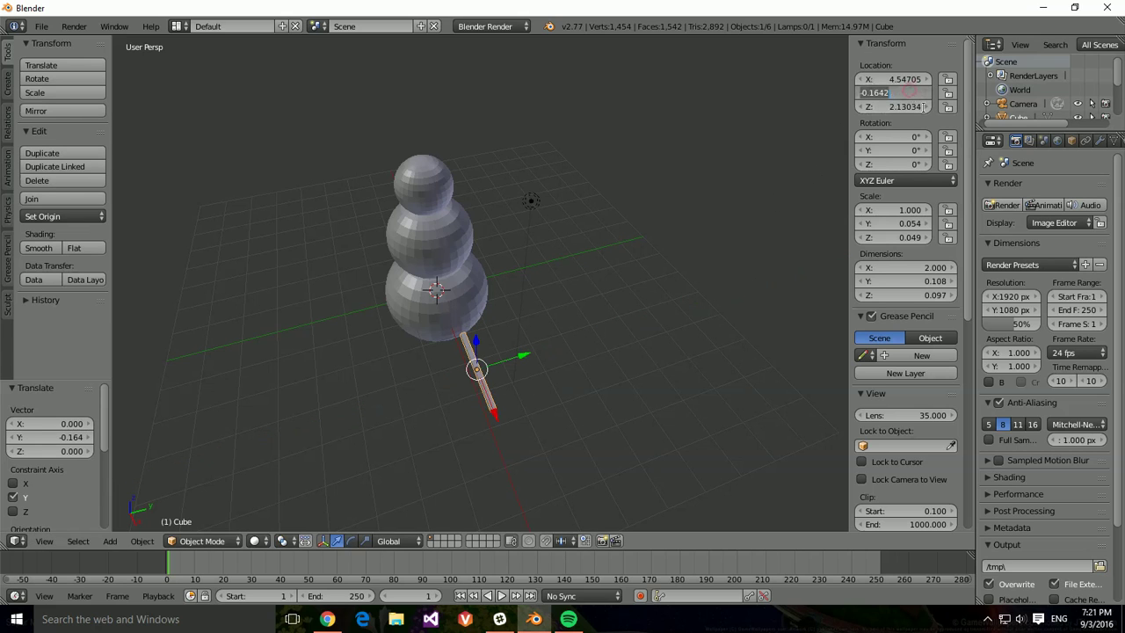
Step: Set the stick to Y 0, then move it to X 1.82240, Z 2.57623 against the middle sphere
type("0")
key("Return")
middle_click_drag(672, 345, 598, 342)
left_click_drag(598, 336, 600, 337)
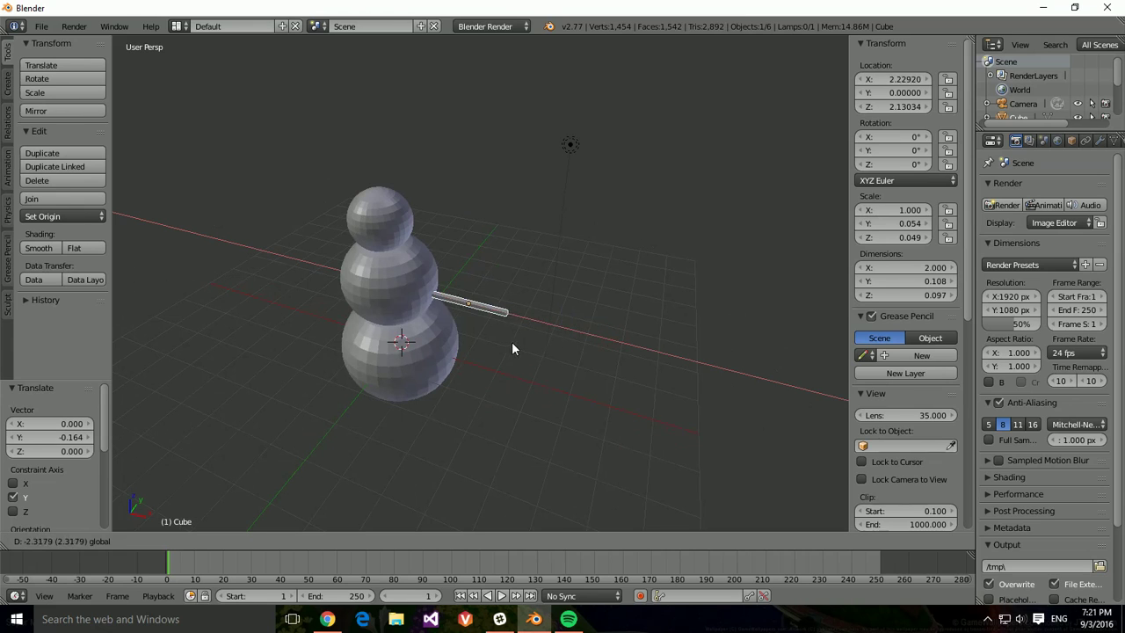
left_click_drag(512, 344, 601, 345)
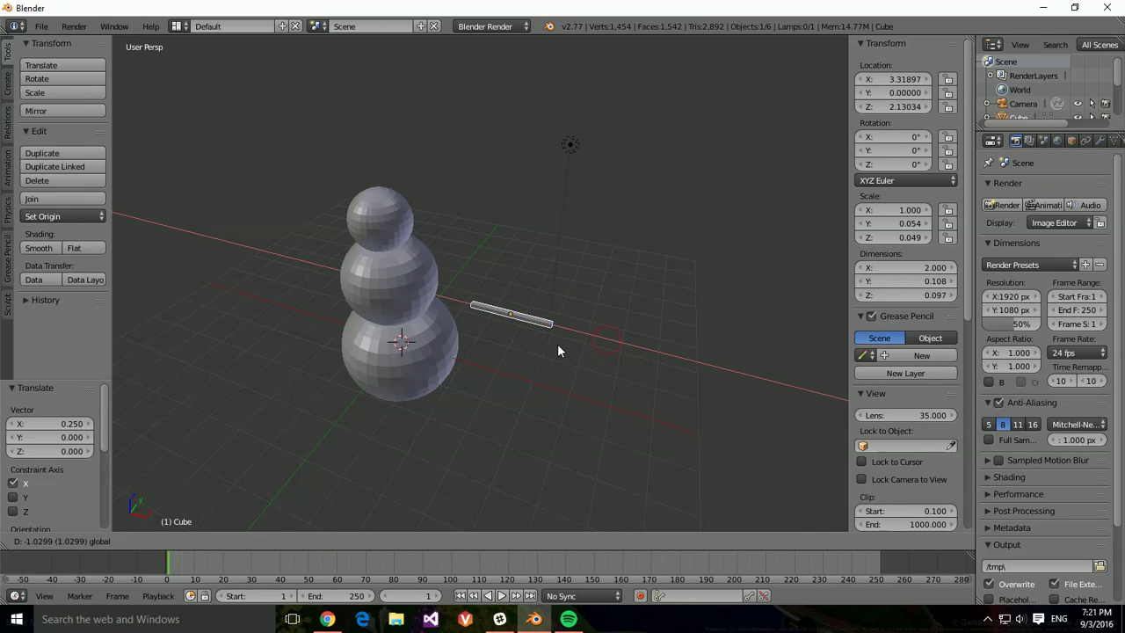
left_click_drag(515, 348, 501, 349)
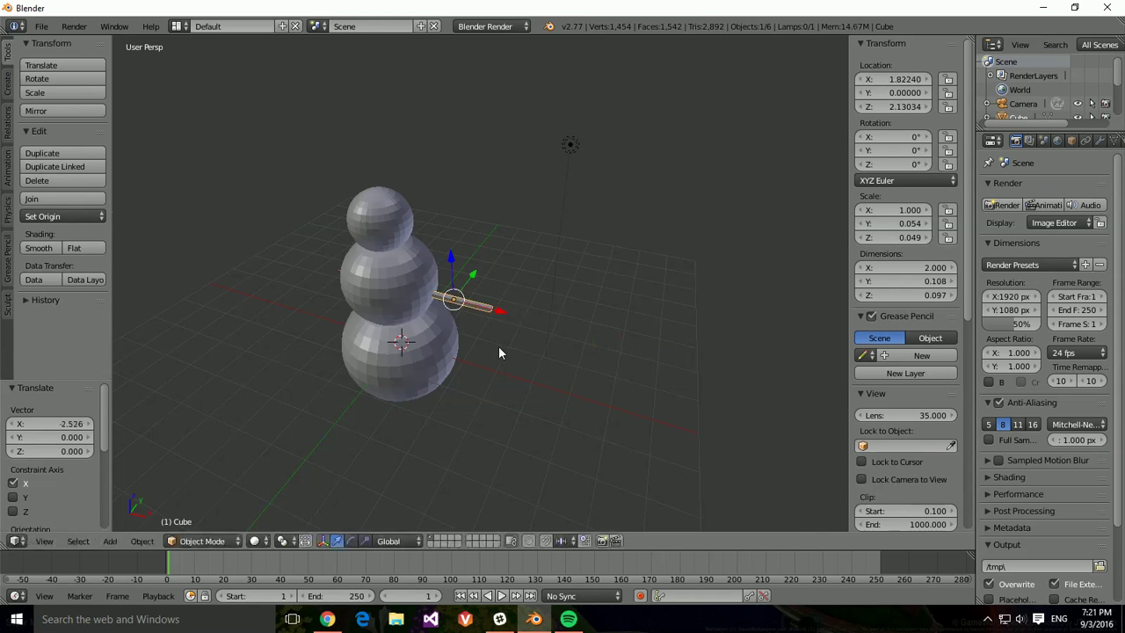
middle_click_drag(500, 349, 537, 310)
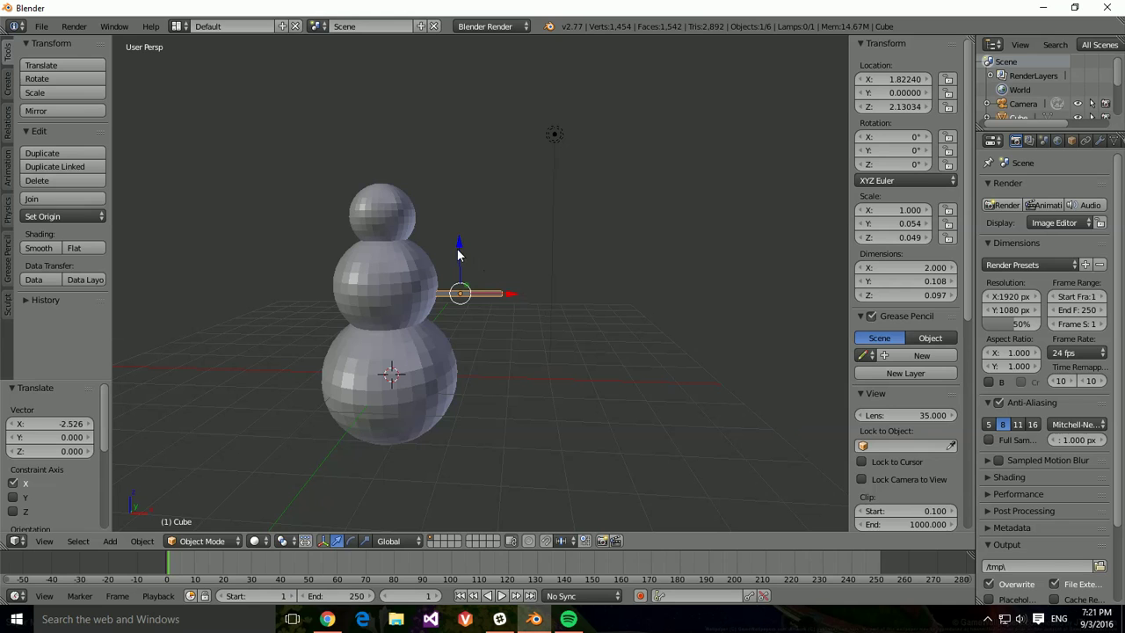
left_click_drag(461, 250, 464, 227)
middle_click_drag(516, 340, 547, 368)
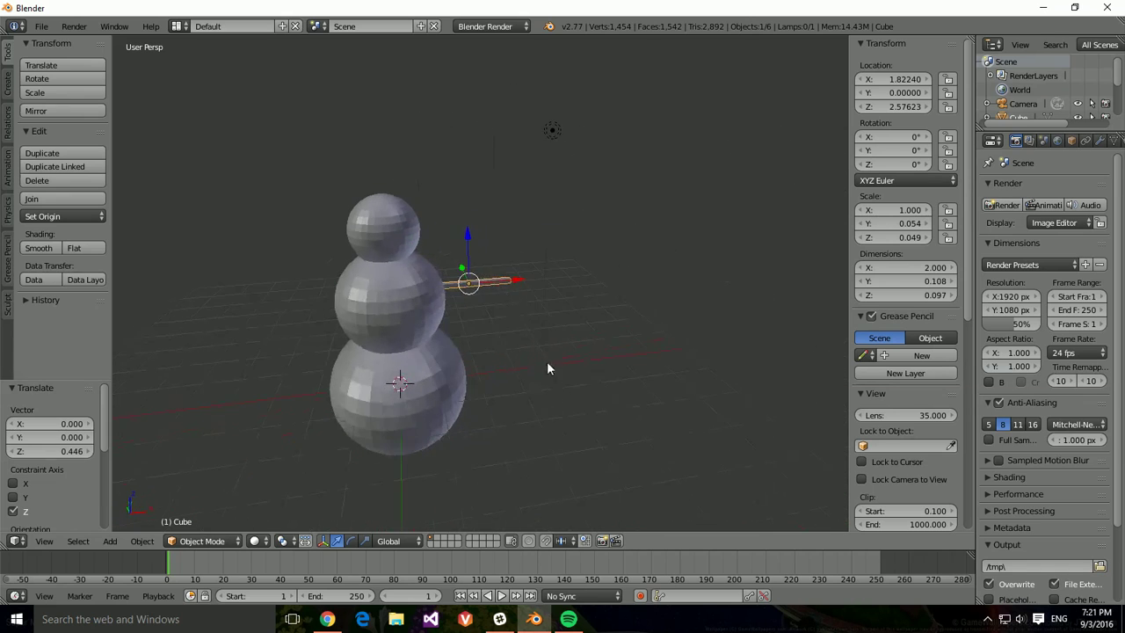
left_click(870, 315)
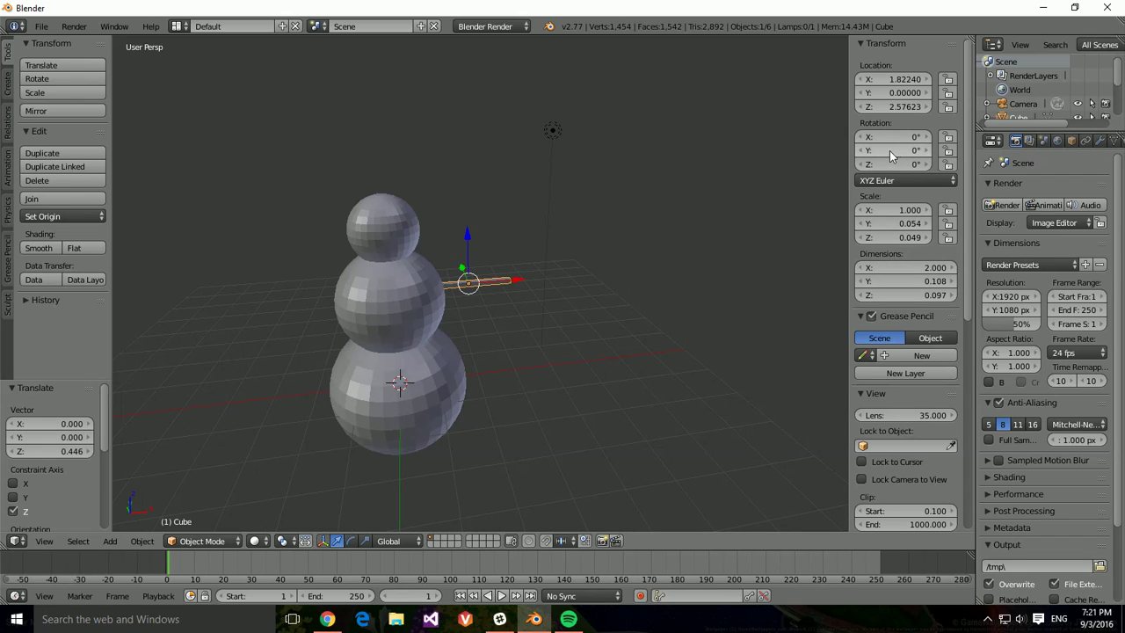
key("g")
right_click(668, 301)
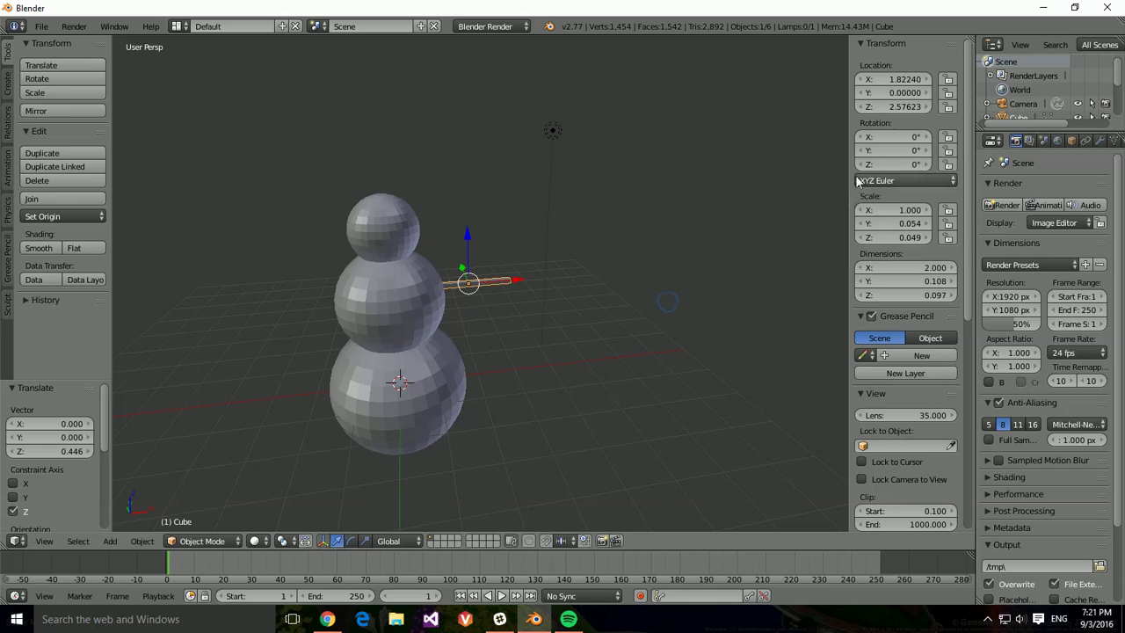
left_click_drag(892, 151, 905, 151)
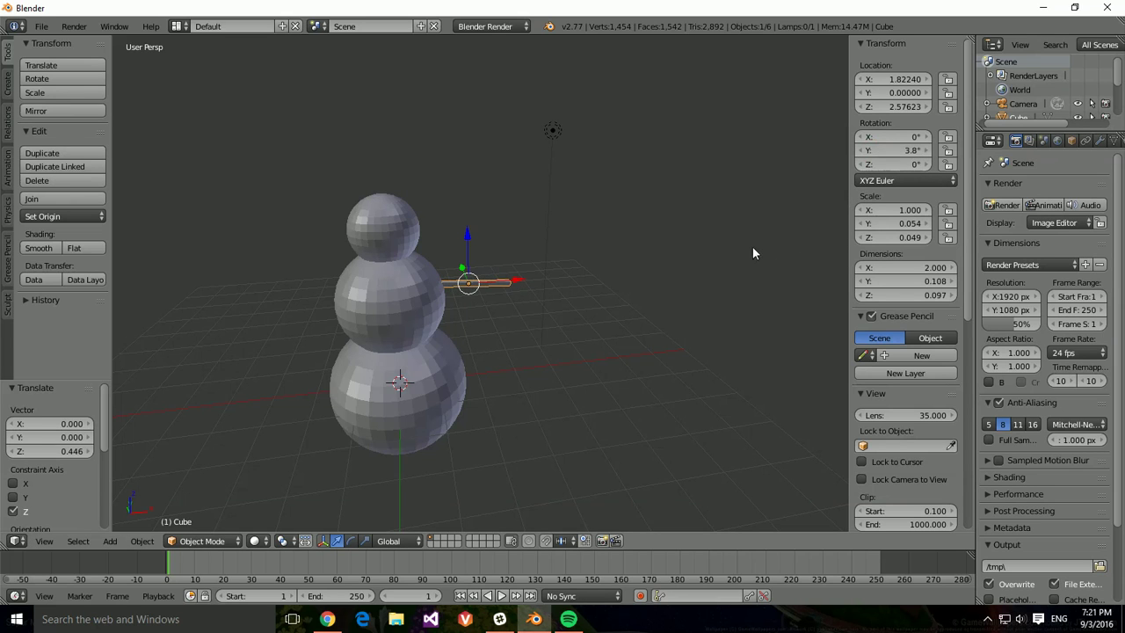
middle_click_drag(752, 253, 447, 272)
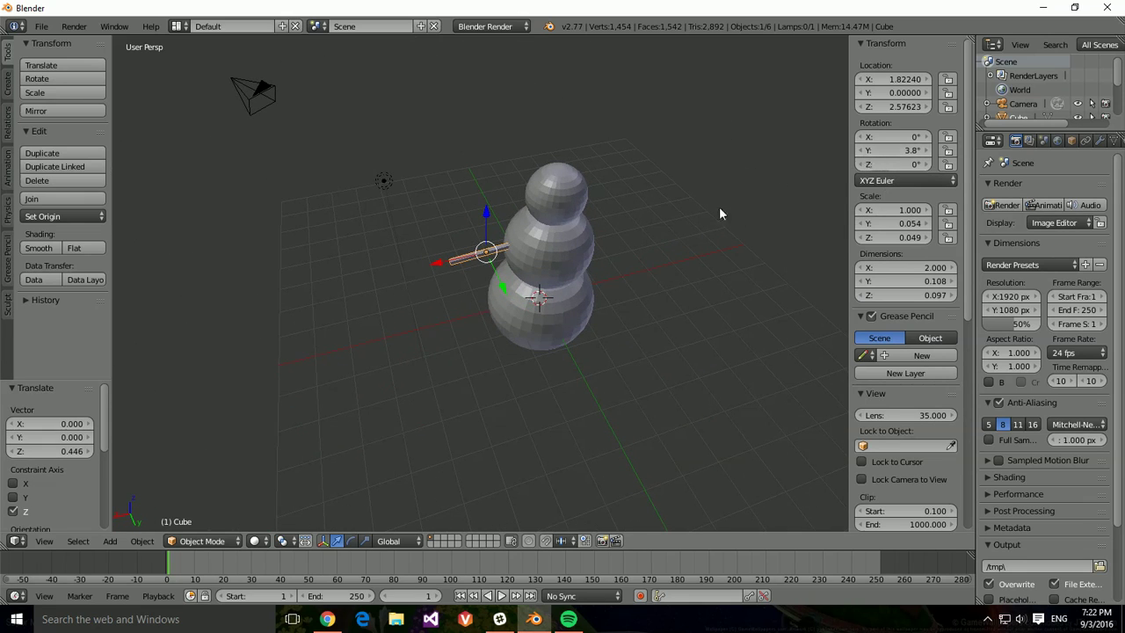
left_click(907, 150)
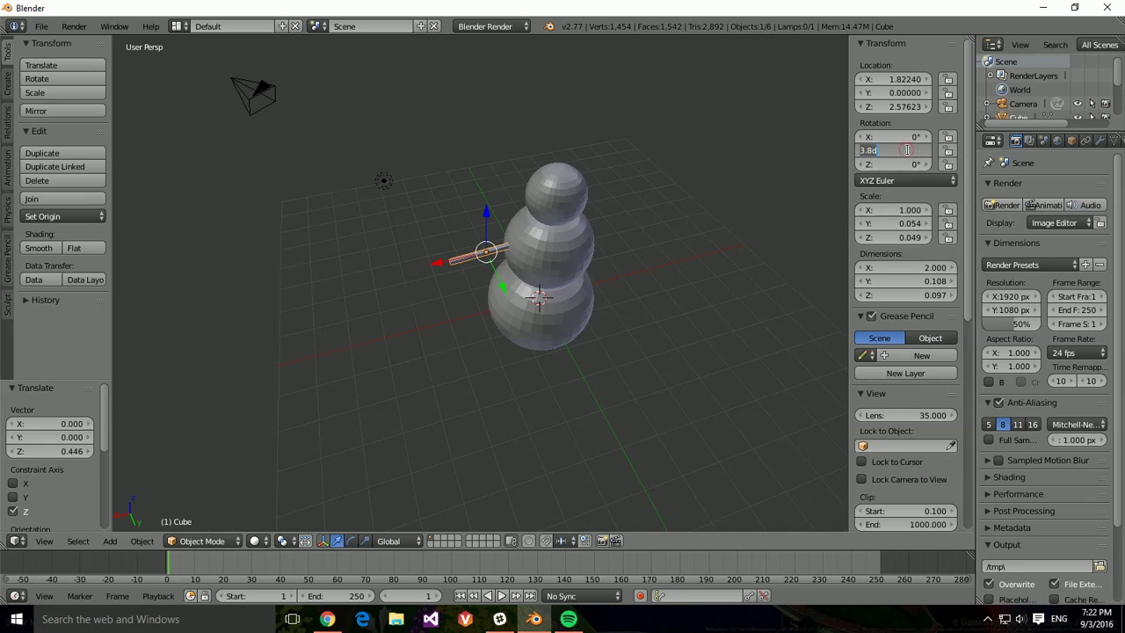
key("Return")
key("r")
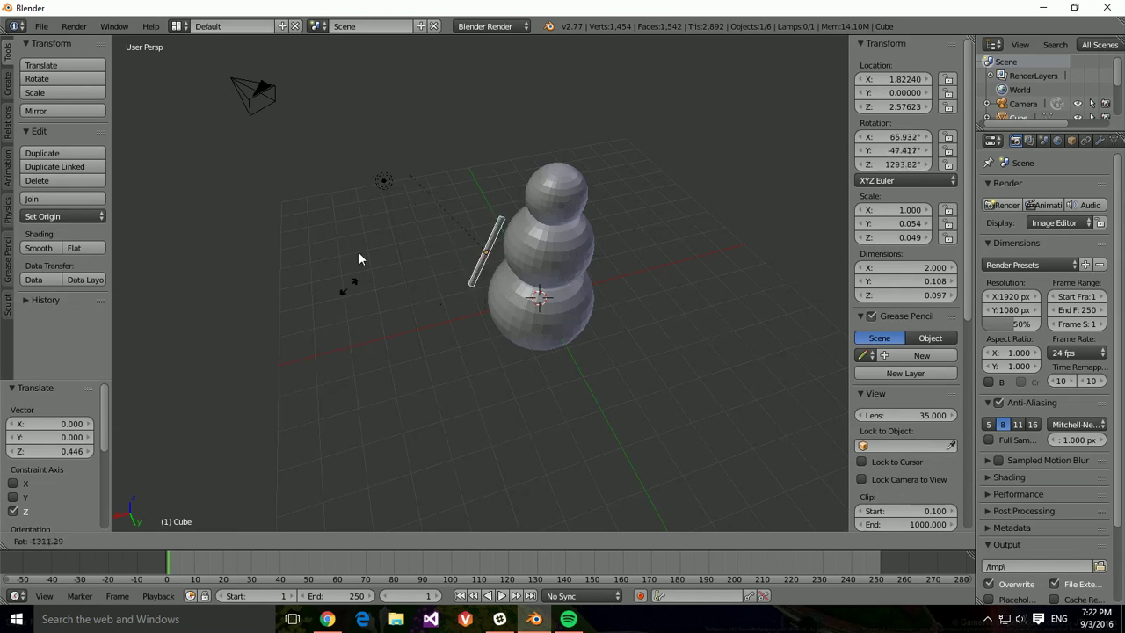
key("Escape")
middle_click_drag(639, 372, 538, 430)
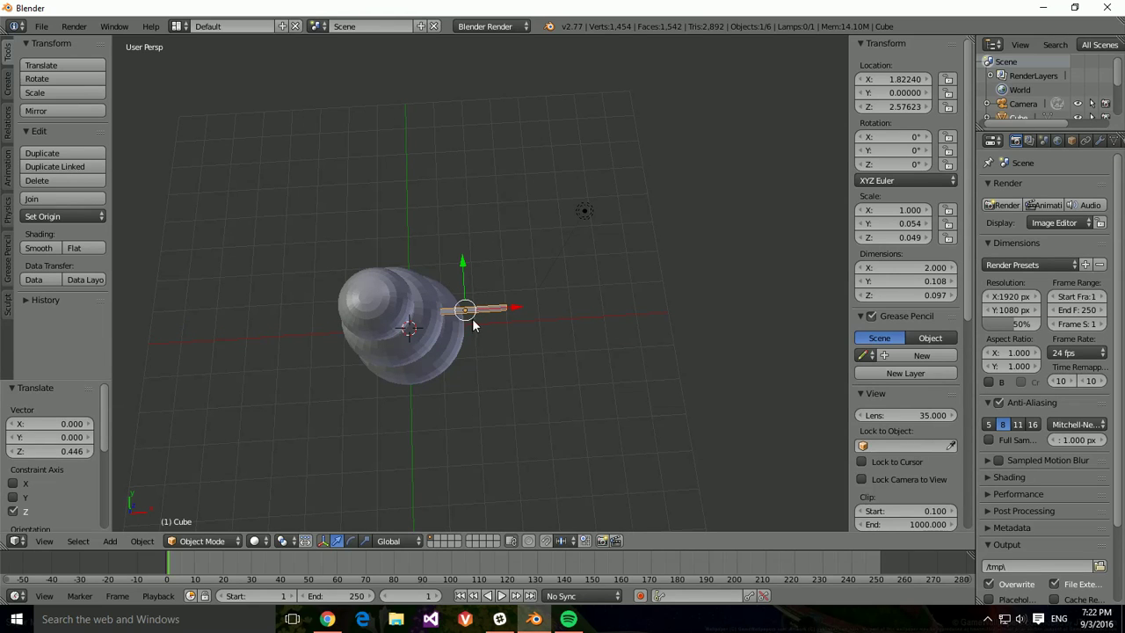
Step: Rotate the stick arm about 30.653° around the Y axis so it angles downward
key("r")
key("y")
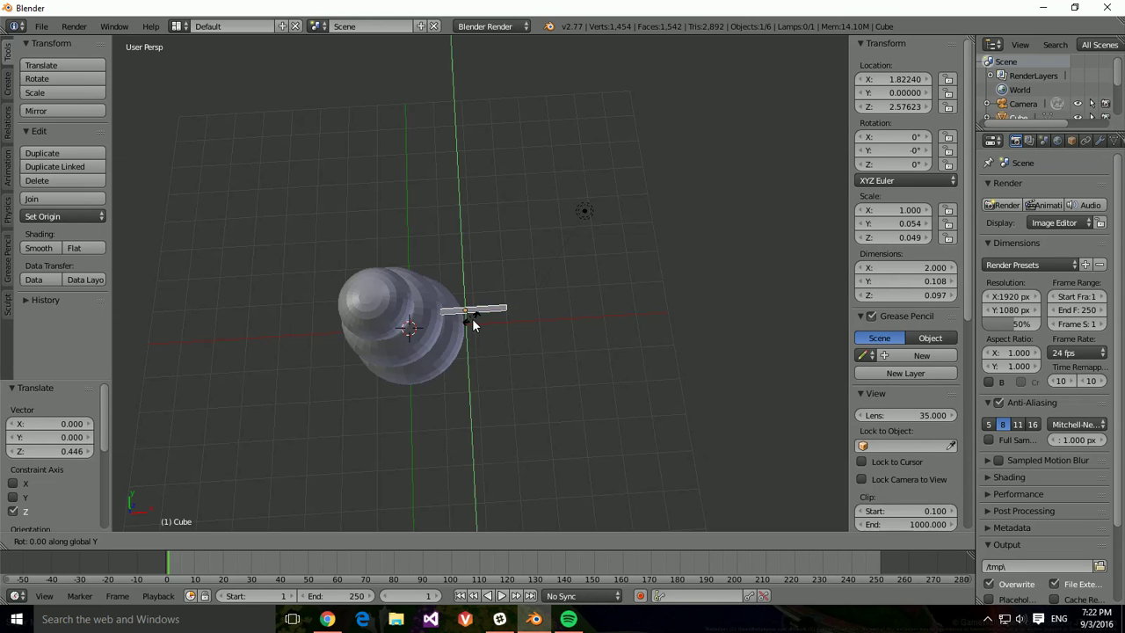
key("Escape")
middle_click_drag(472, 325, 511, 318)
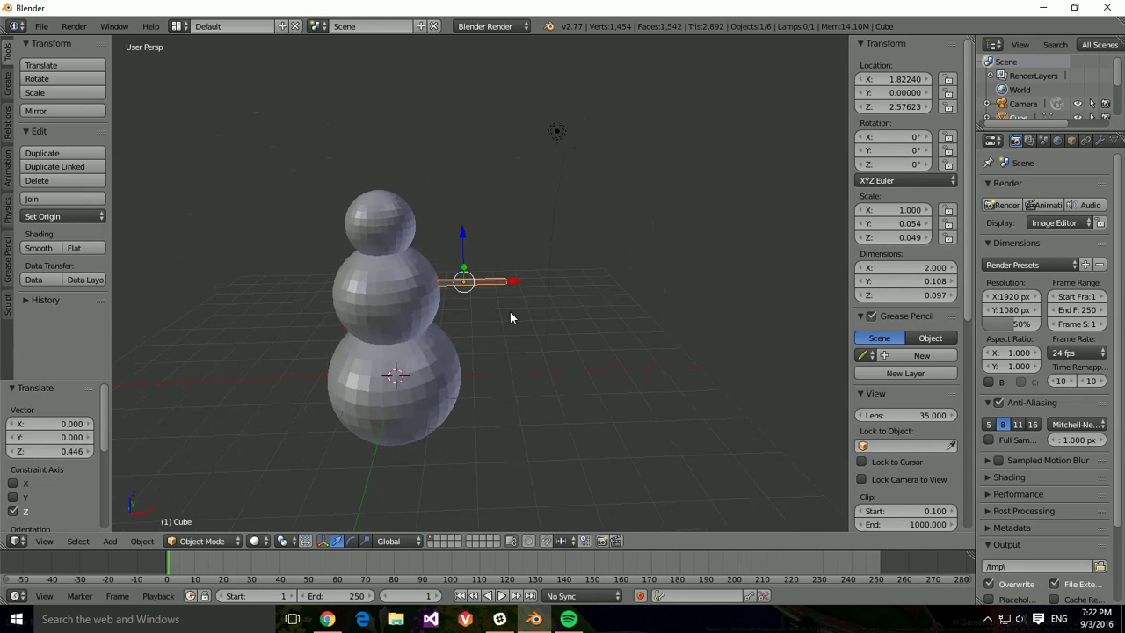
key("r")
key("y")
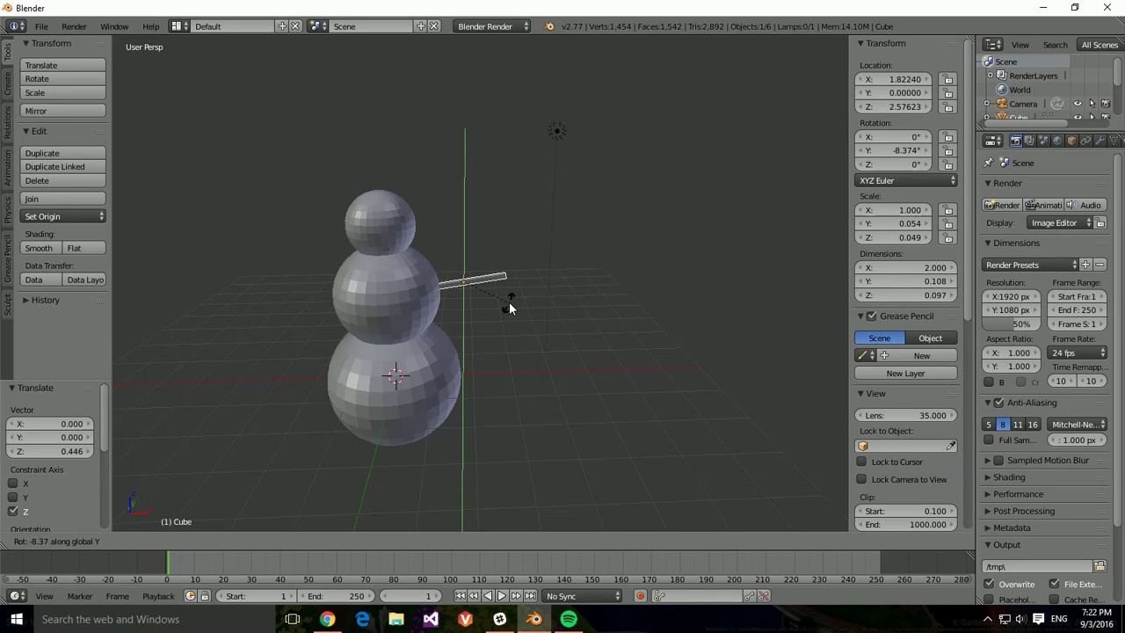
left_click(499, 352)
Step: Lower the stick along Z and nudge it along X to X 1.72100, Z 2.28630, then deselect
key("g")
key("z")
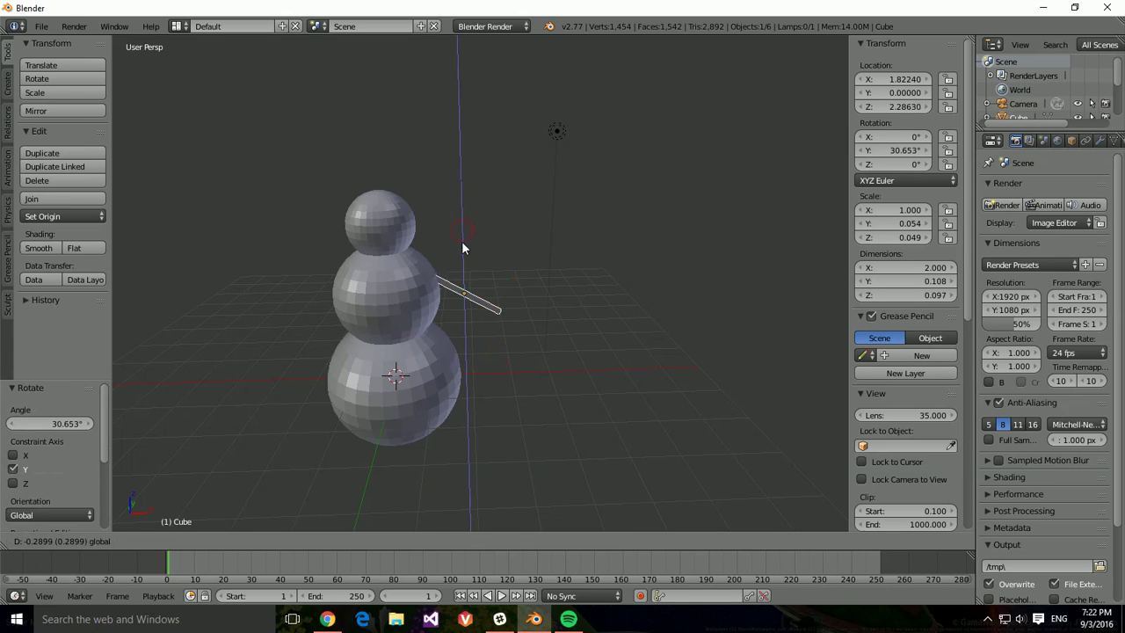
left_click(462, 241)
key("g")
key("x")
left_click(504, 289)
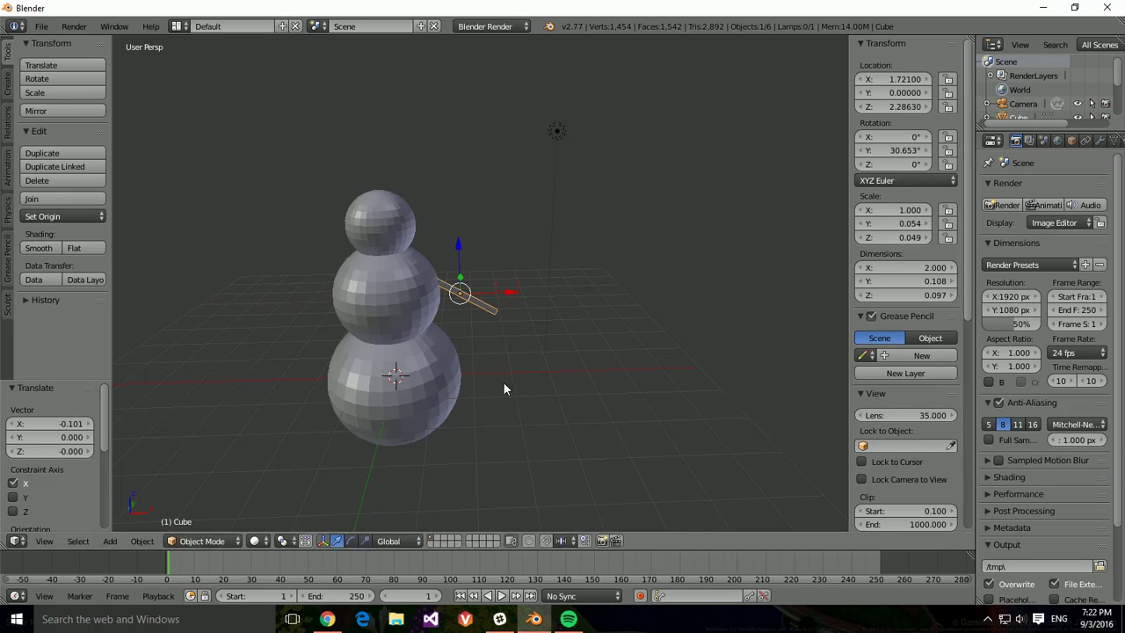
mouse_move(502, 381)
middle_mouse_down()
mouse_move(513, 359)
mouse_move(499, 396)
middle_mouse_up()
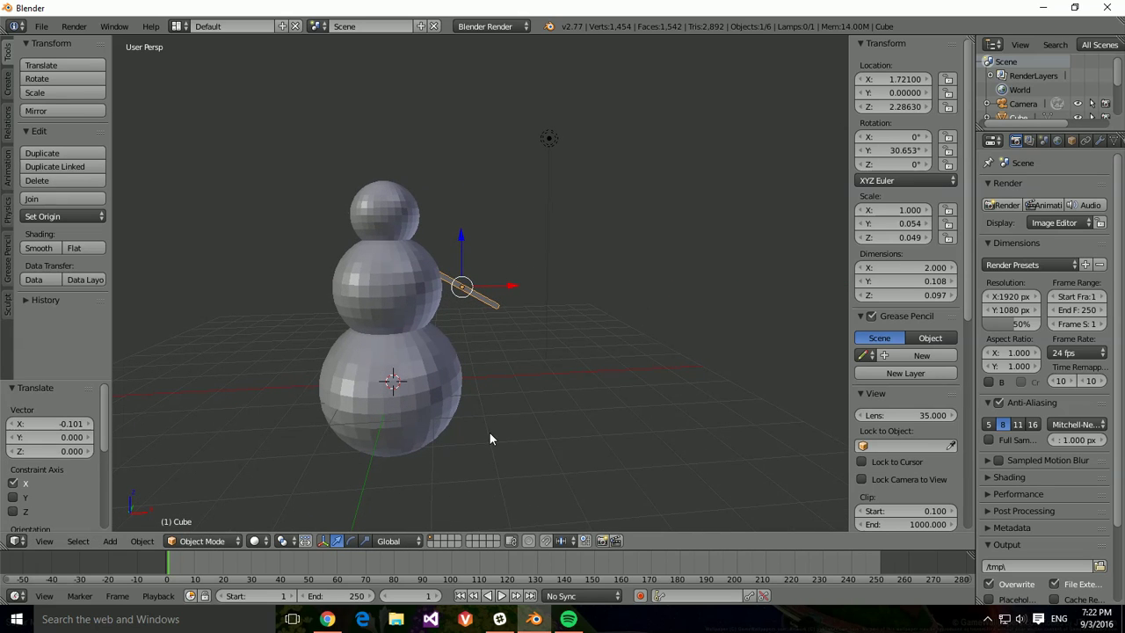
key("a")
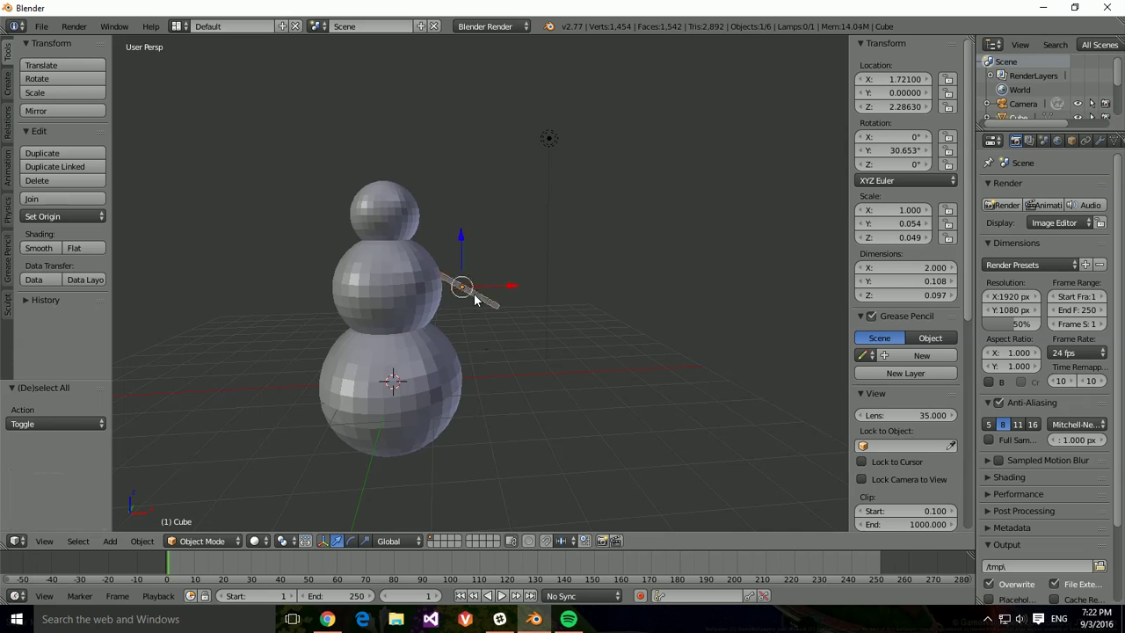
middle_click_drag(445, 430, 541, 431)
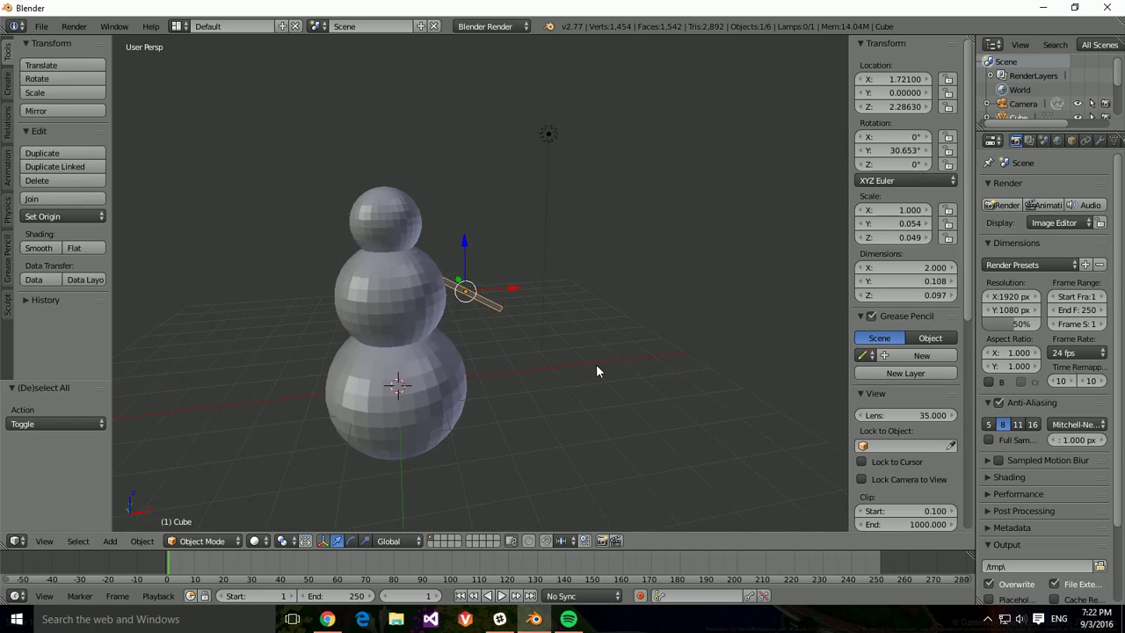
middle_click_drag(598, 372, 542, 405)
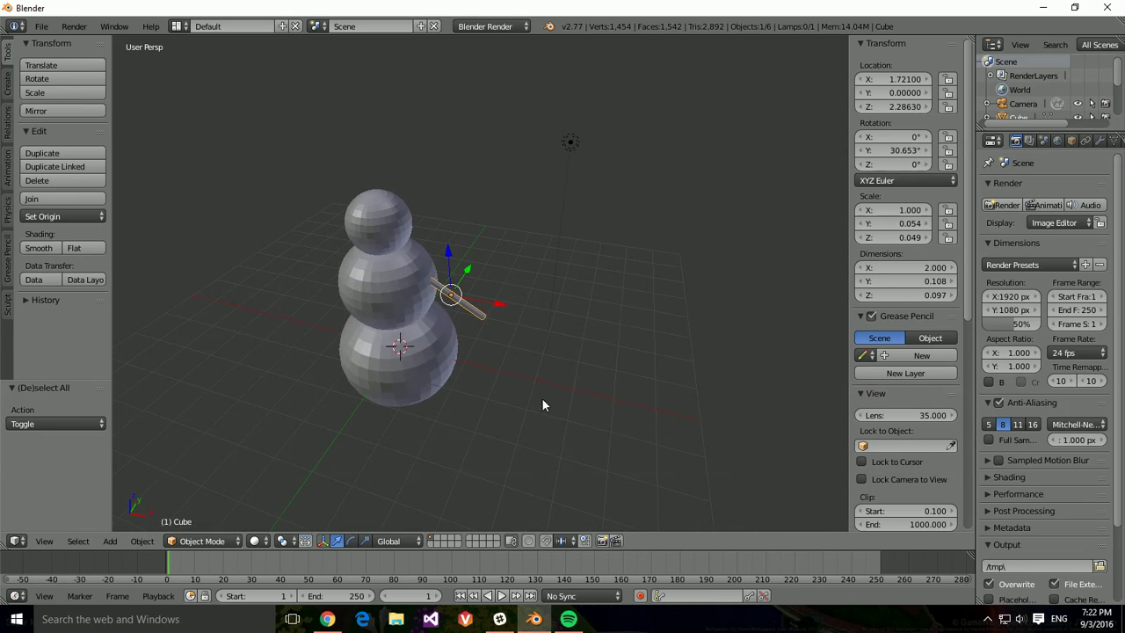
Step: Select the stick arm and duplicate it with Shift+D, leaving the copy on the original
right_click(398, 244)
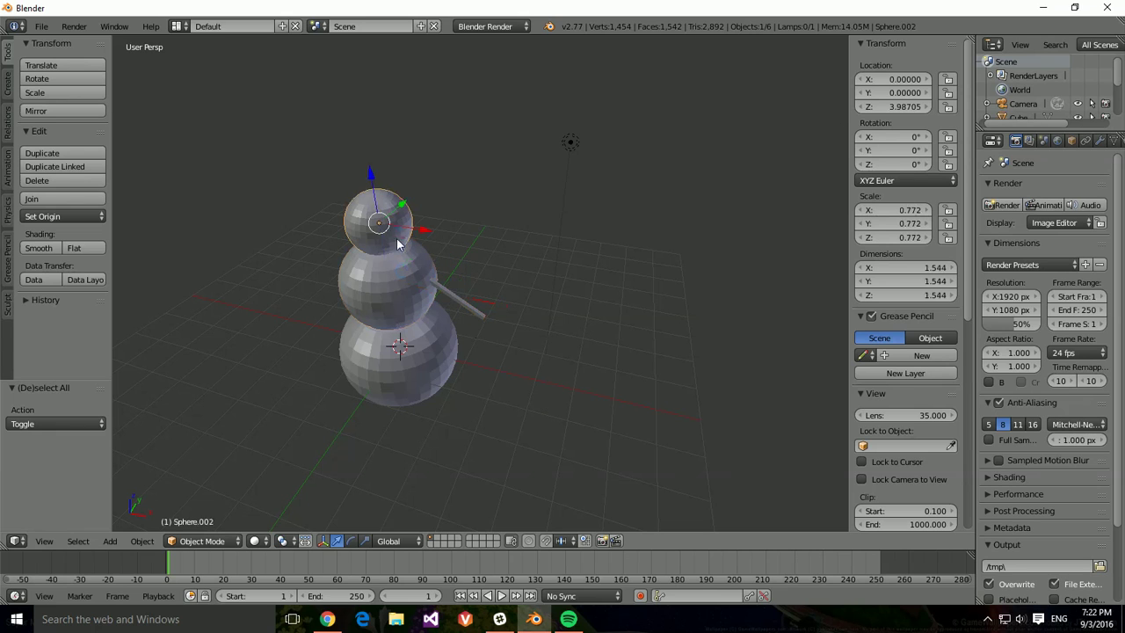
right_click(400, 339)
right_click(392, 218)
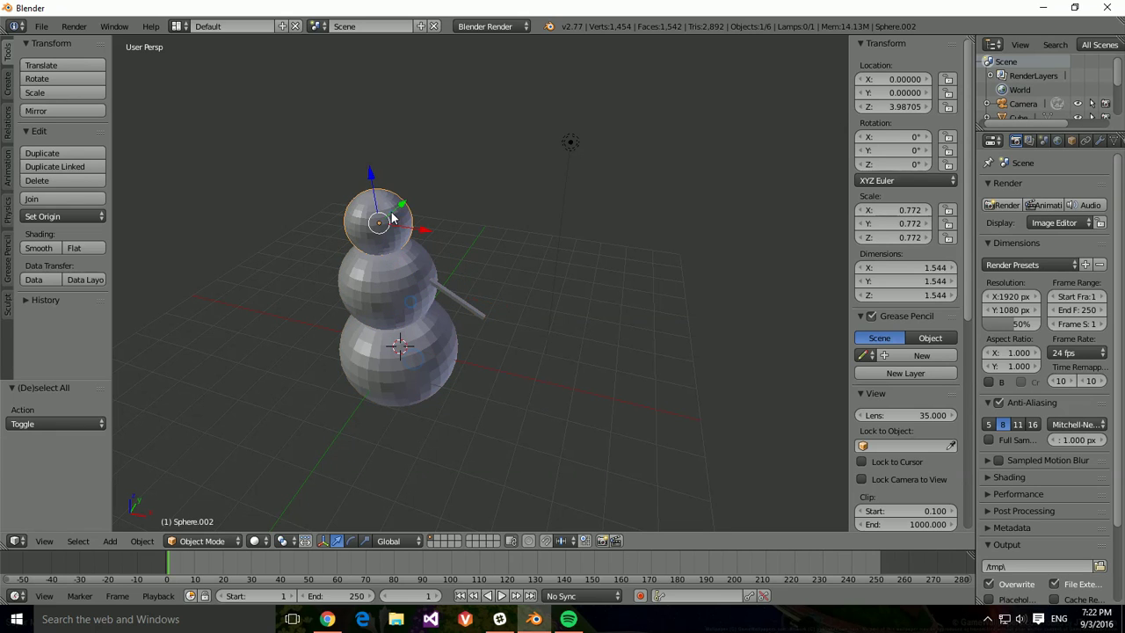
right_click(468, 312)
middle_click_drag(553, 431, 580, 419)
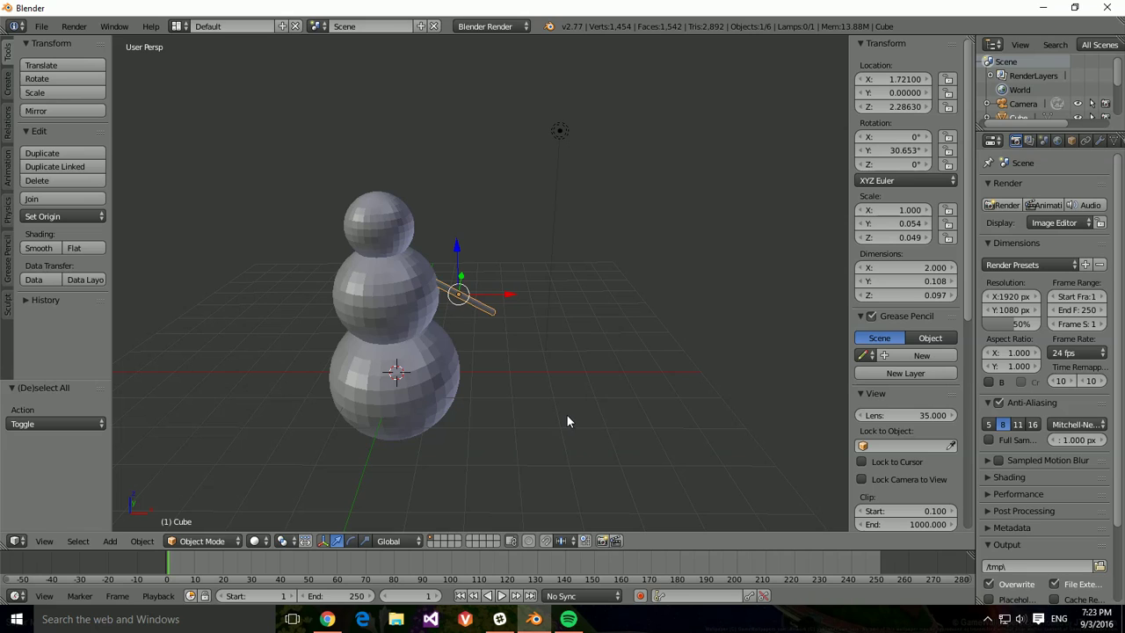
key("shift+d")
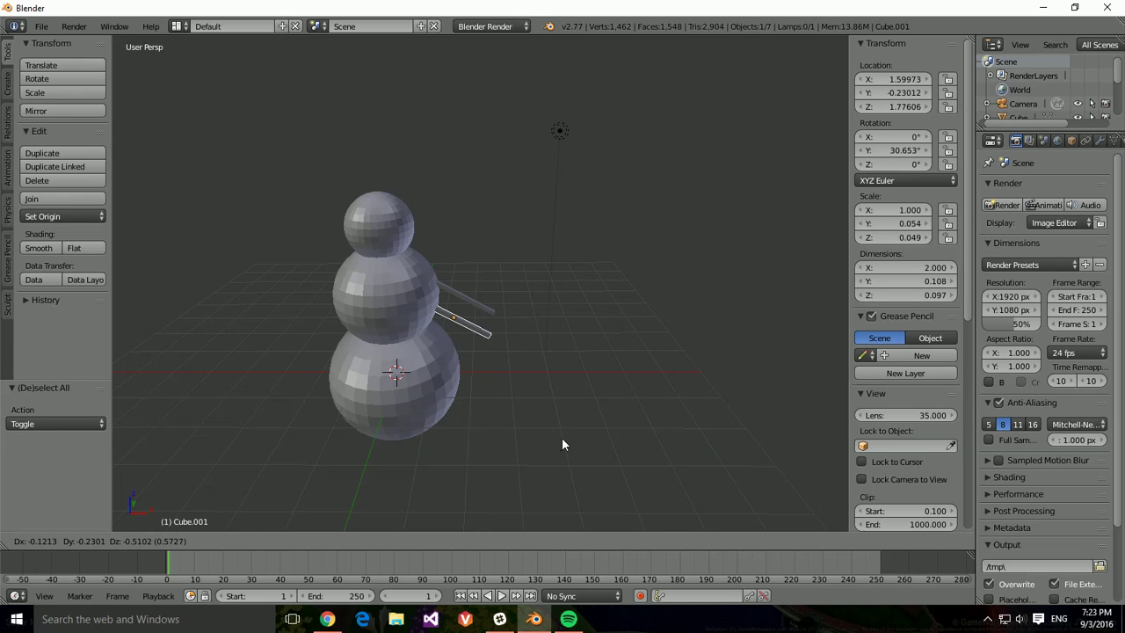
key("Escape")
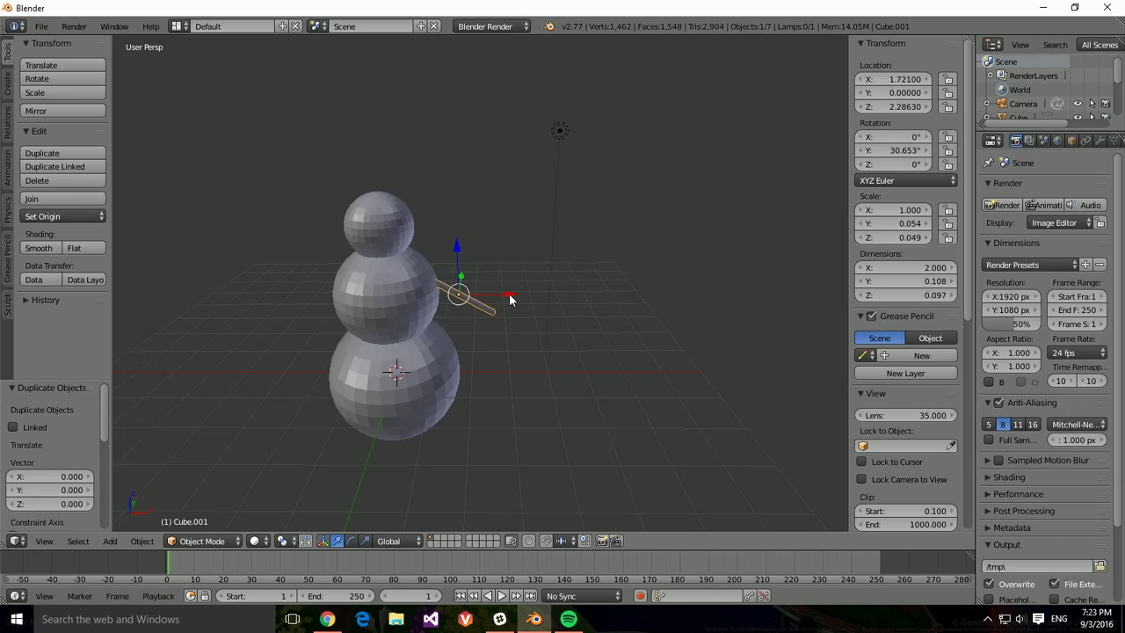
Step: Move the copied stick to the middle sphere's left side at X -1.52 and tilt it -35° on Y
left_click_drag(510, 300, 356, 299)
mouse_move(334, 392)
middle_mouse_down()
mouse_move(315, 397)
mouse_move(401, 361)
mouse_move(389, 381)
mouse_move(347, 399)
mouse_move(463, 444)
mouse_move(337, 384)
middle_mouse_up()
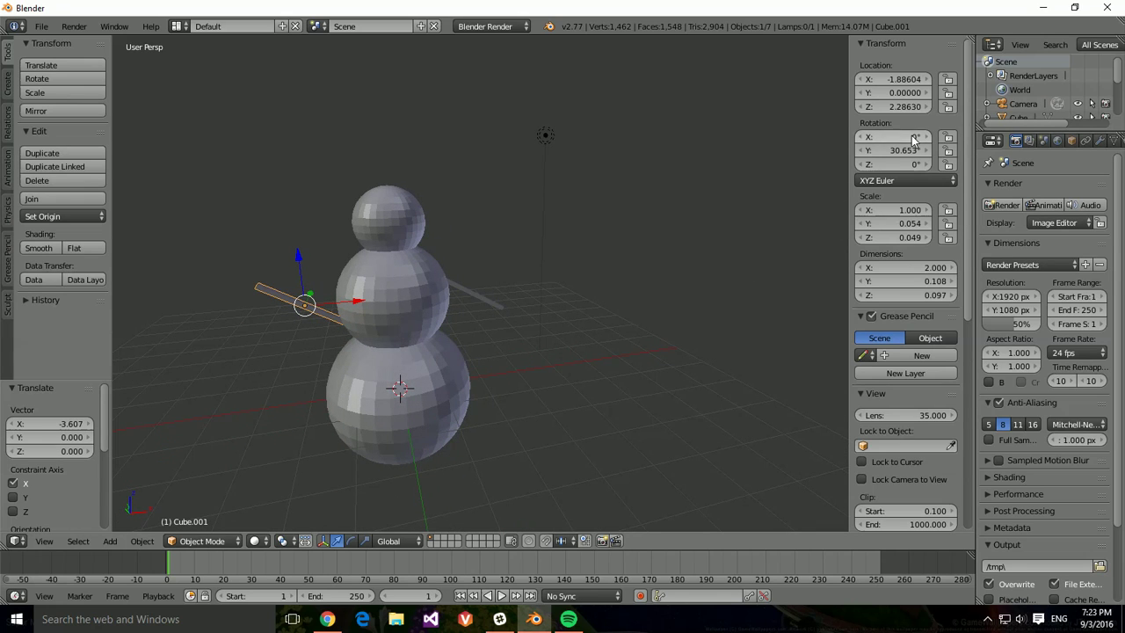
left_click_drag(901, 154, 433, 297)
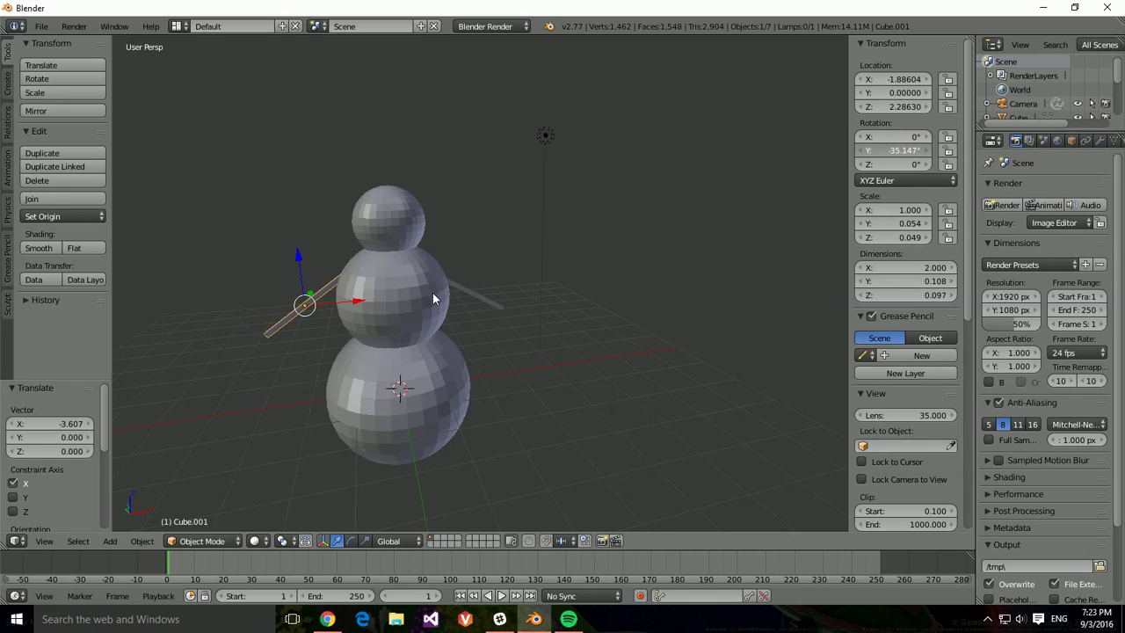
left_click_drag(352, 301, 370, 300)
mouse_move(595, 423)
middle_mouse_down()
mouse_move(668, 420)
mouse_move(367, 407)
mouse_move(584, 427)
middle_mouse_up()
Step: Duplicate the head sphere and slide the copy toward the front of the head
right_click(395, 227)
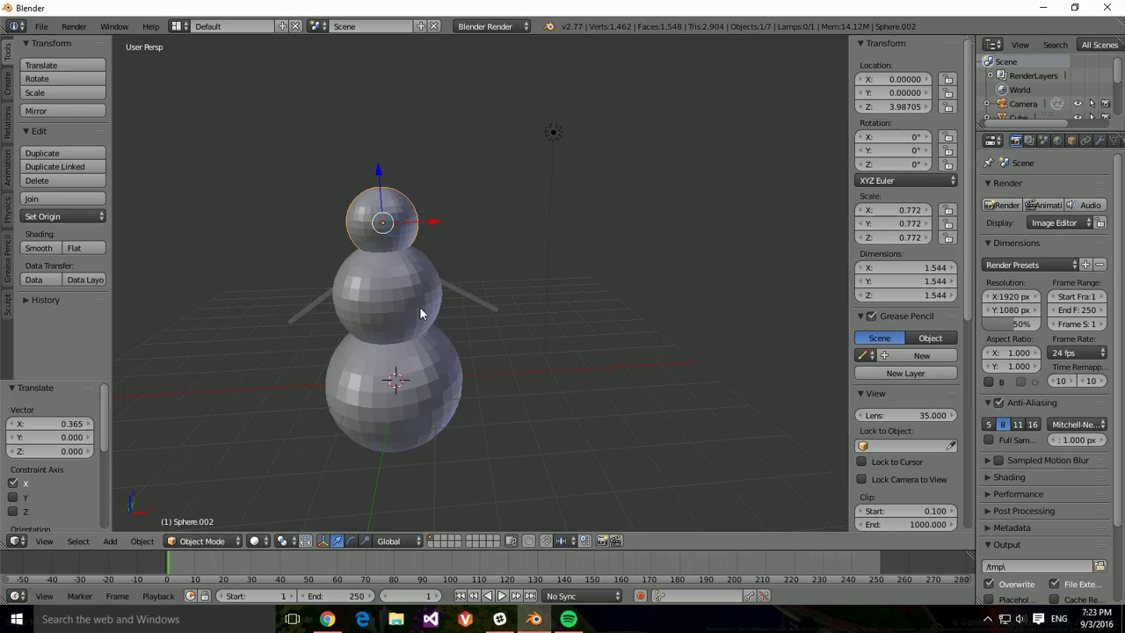
middle_click_drag(420, 306, 465, 356)
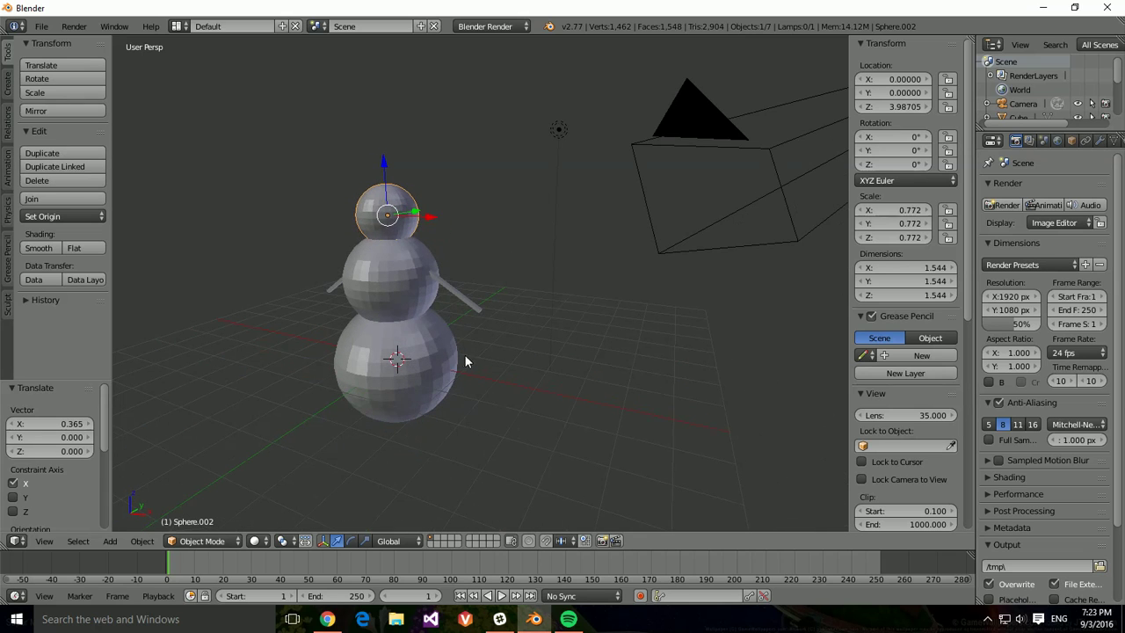
key("shift+d")
right_click(467, 279)
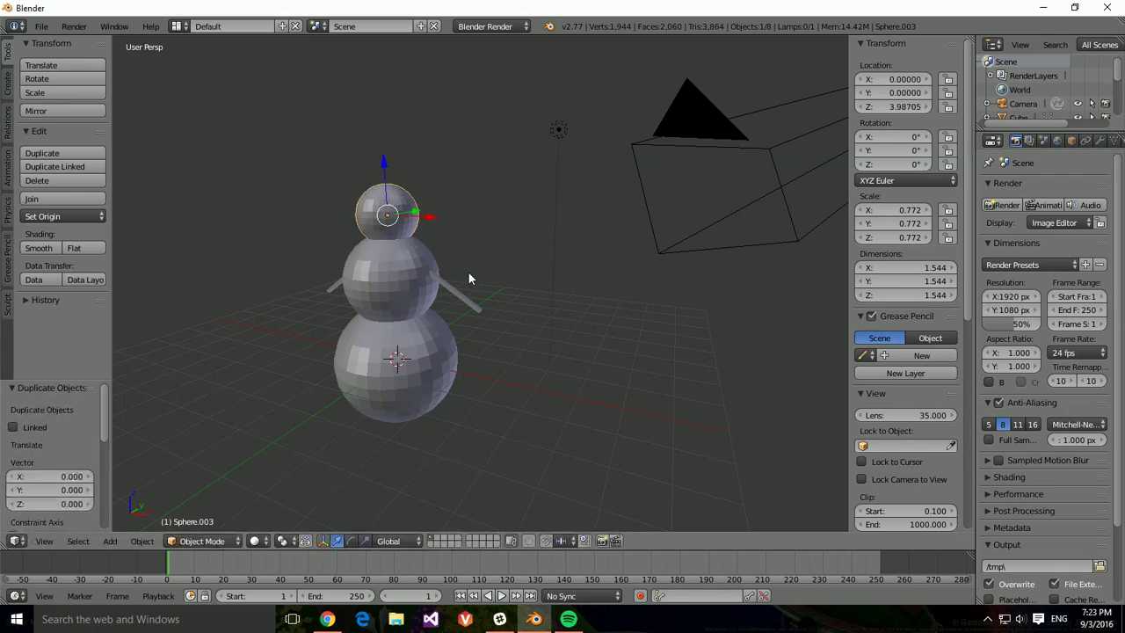
left_click_drag(415, 216, 427, 251)
middle_click_drag(427, 251, 611, 304)
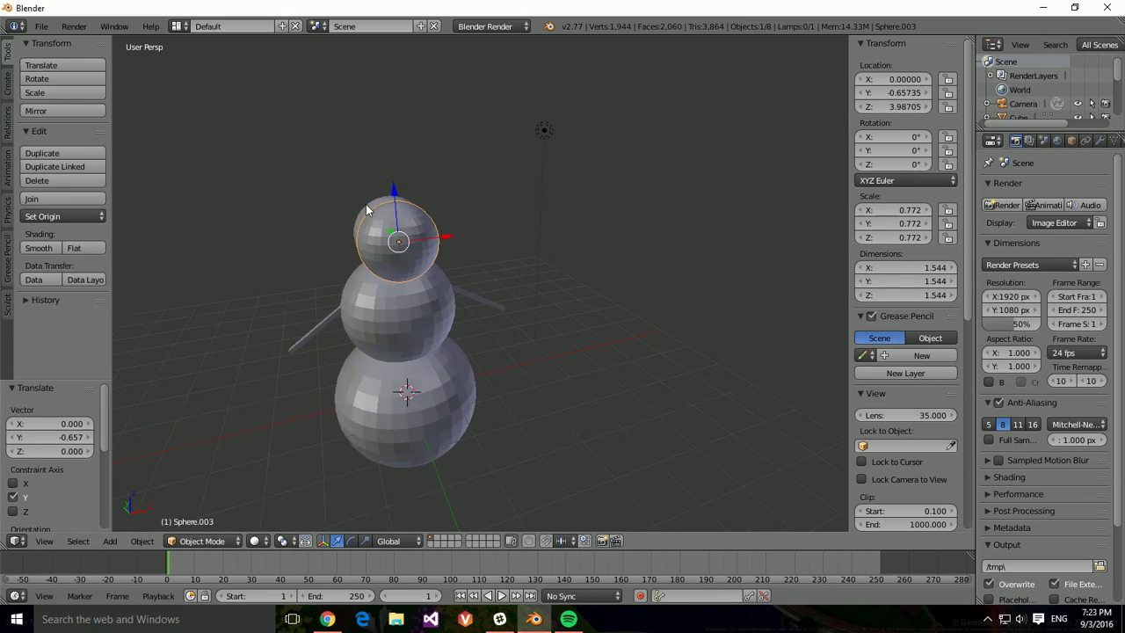
middle_click_drag(368, 209, 538, 257)
right_click(414, 236)
middle_click_drag(413, 236, 456, 270)
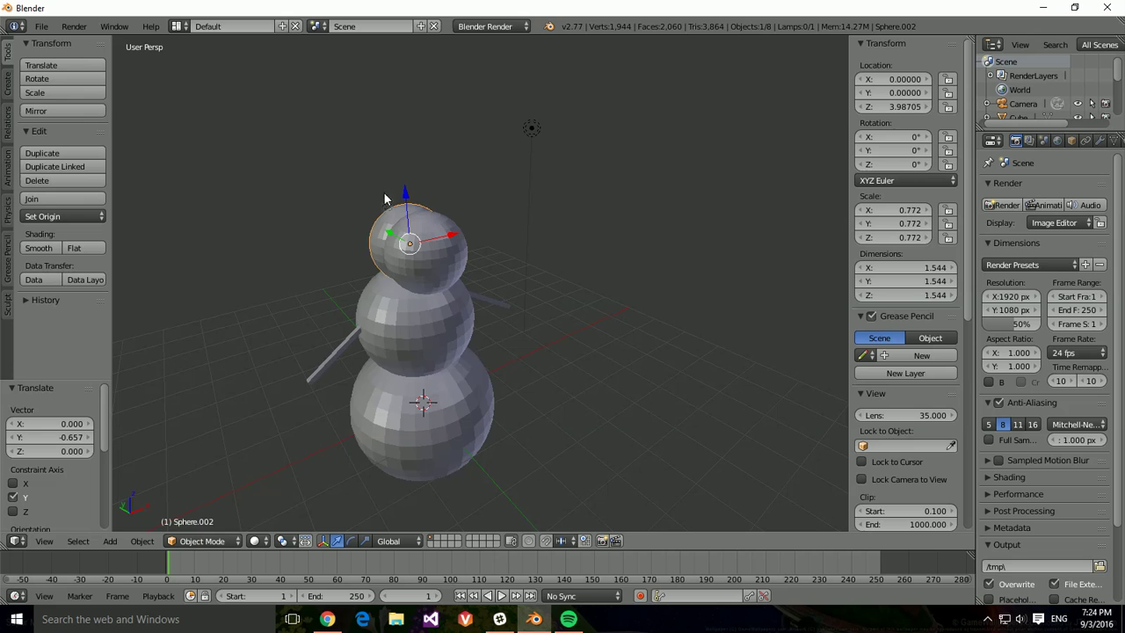
Step: Shrink the copied sphere to eye size, then raise it along Z and shift it along X
right_click(448, 260)
key("s")
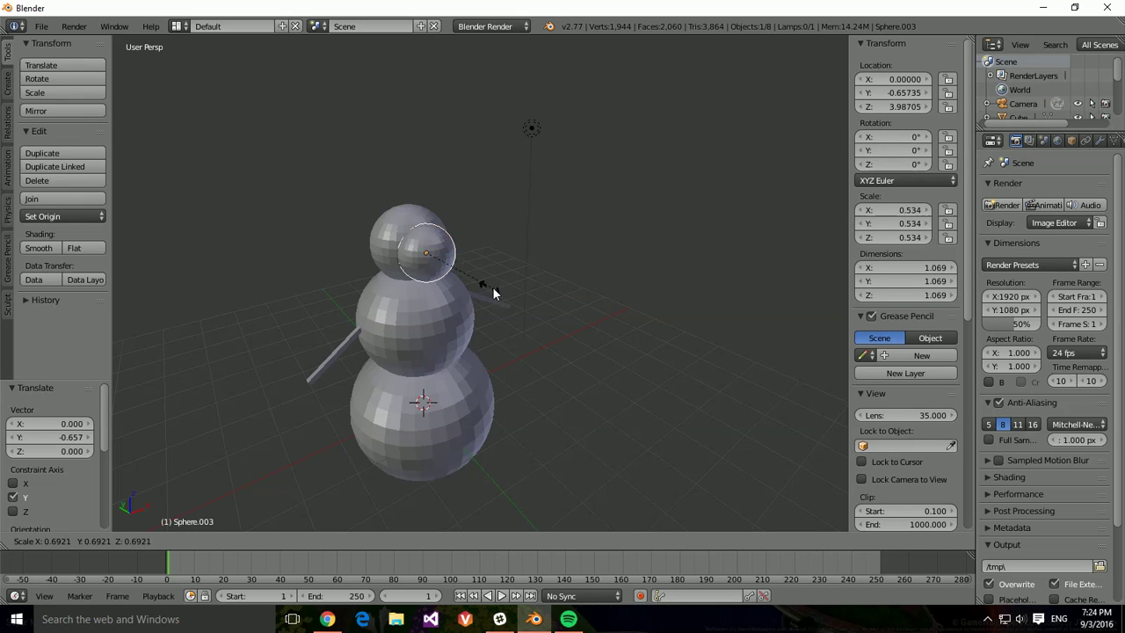
left_click(444, 274)
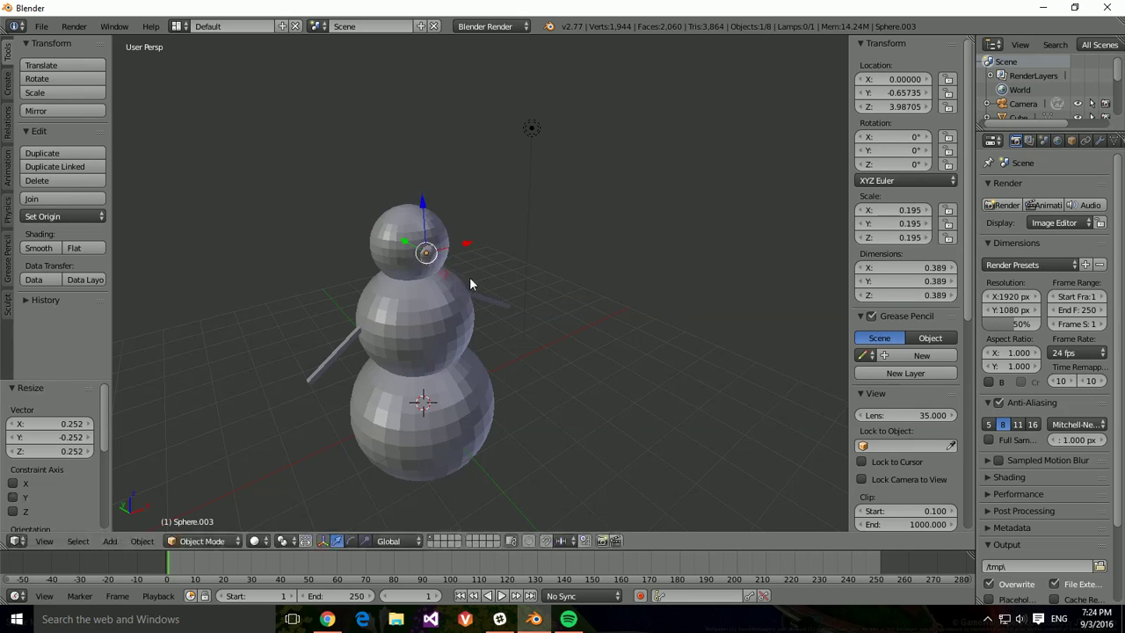
middle_click_drag(429, 255, 402, 246)
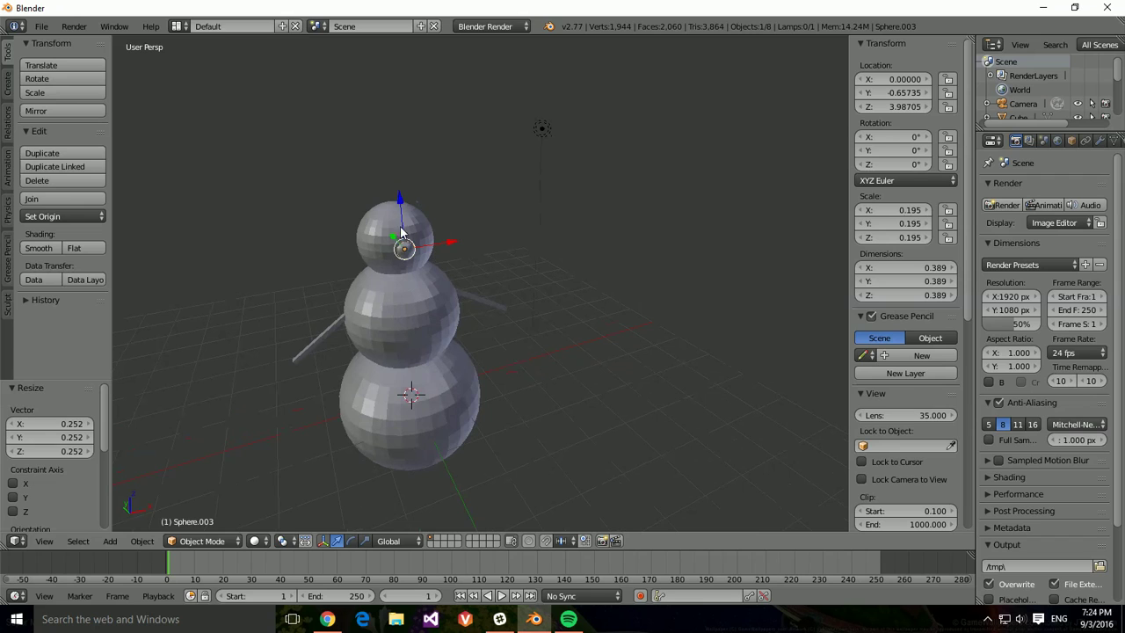
key("g")
key("z")
left_click(406, 220)
key("g")
key("x")
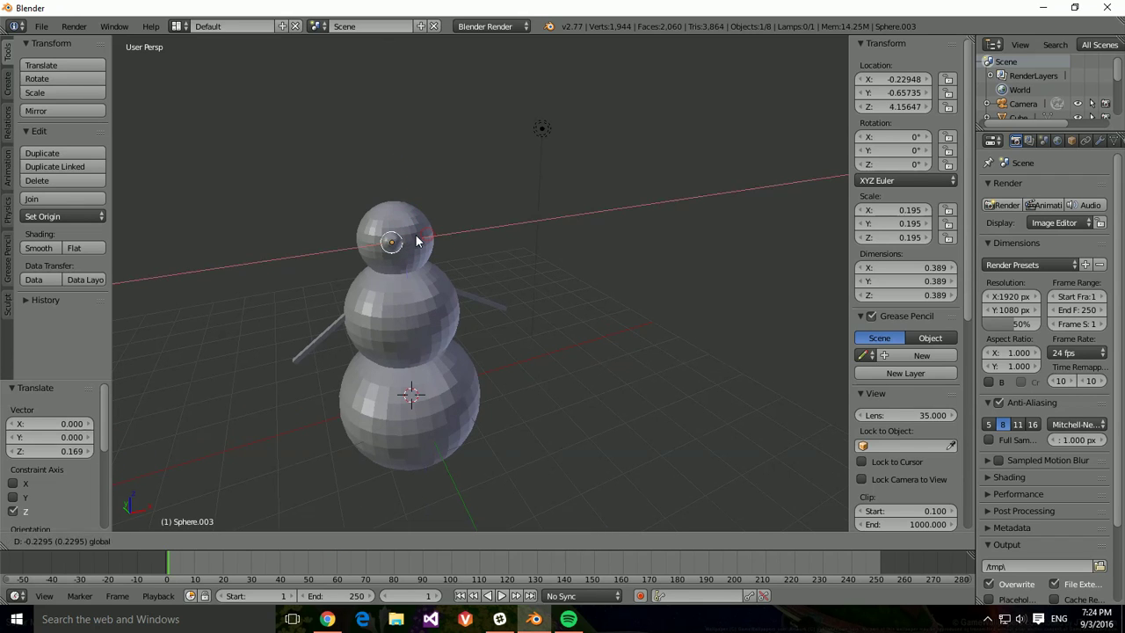
left_click(417, 241)
Step: Shrink the eye further to 0.147 and nudge it along X to about X -0.107
key("s")
left_click(432, 250)
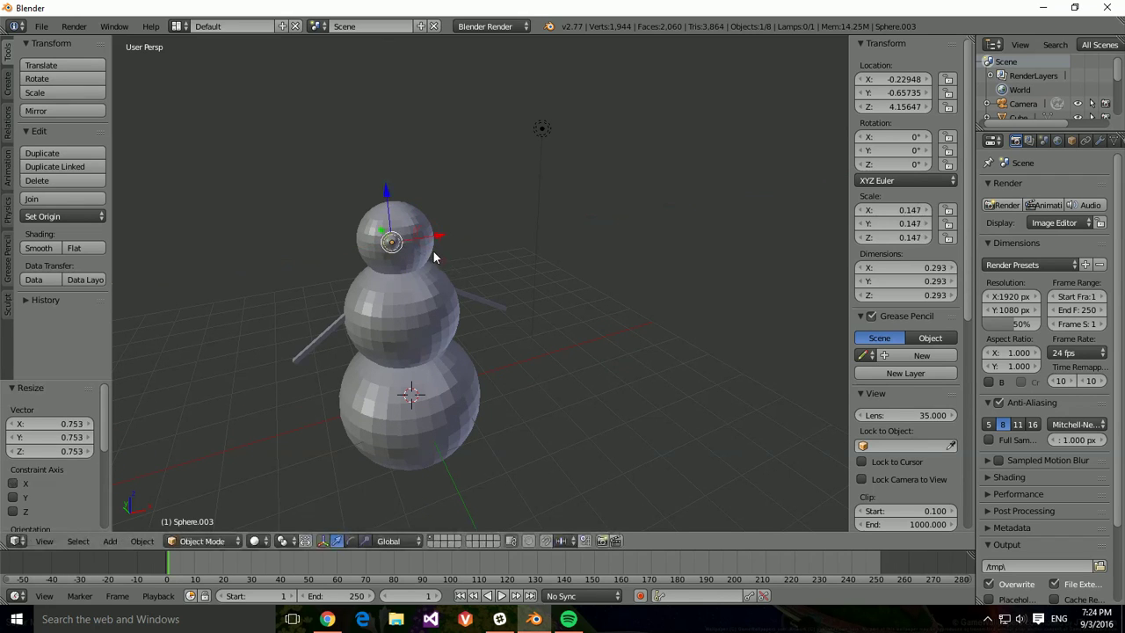
key("g")
key("x")
left_click(425, 235)
middle_click_drag(488, 251, 460, 246)
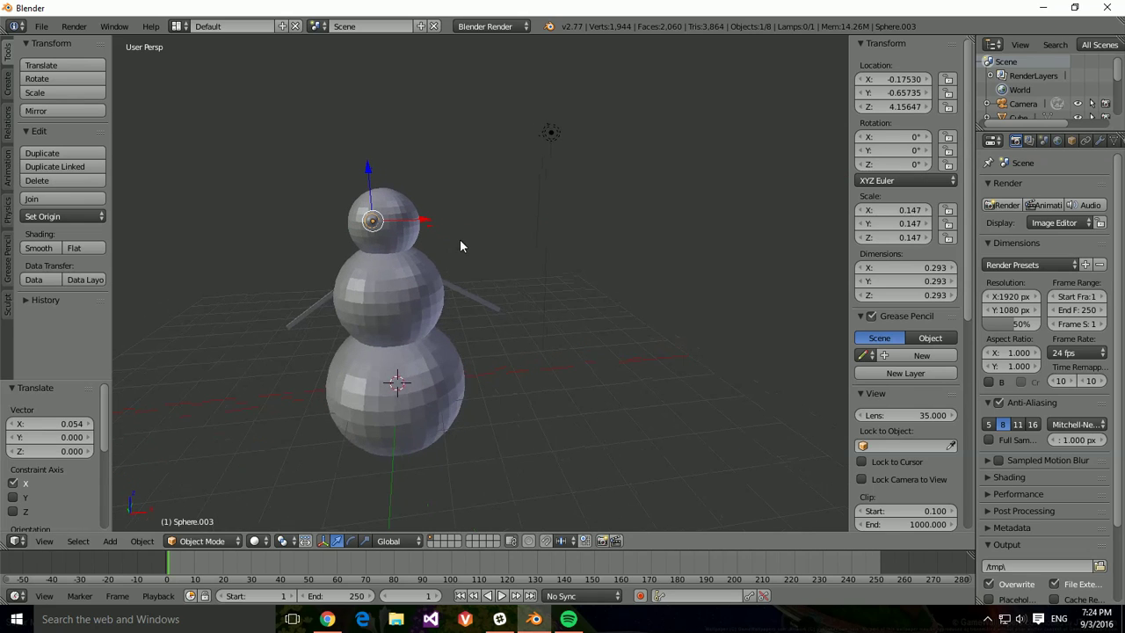
left_click_drag(422, 220, 425, 226)
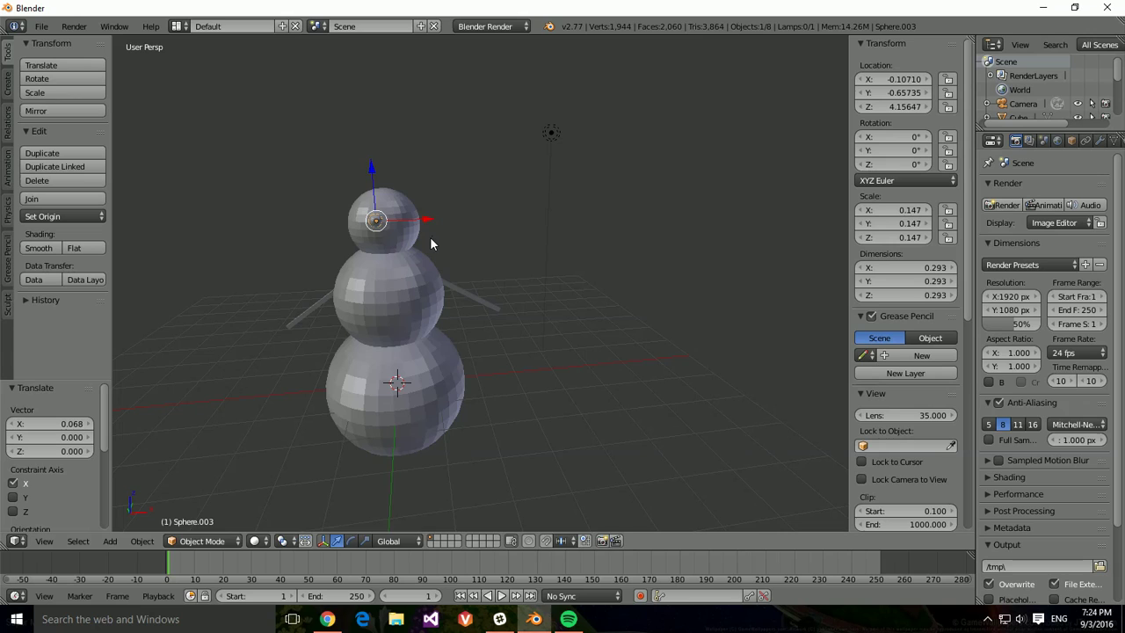
Step: Duplicate the eye and slide the copy along X to the other side of the head
key("shift+d")
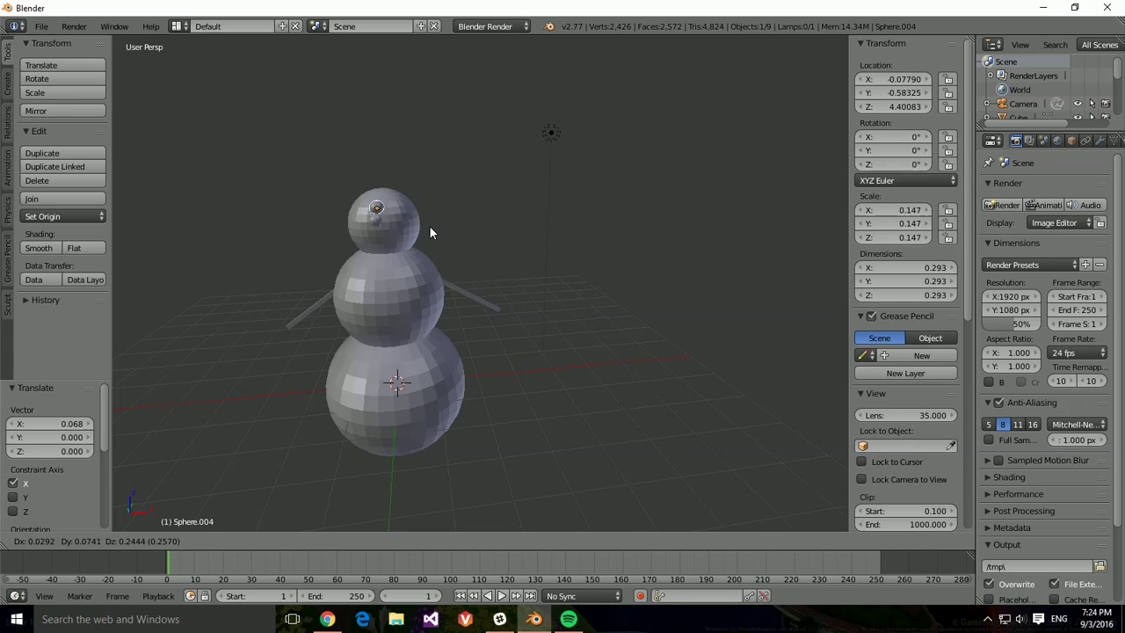
right_click(429, 225)
left_click_drag(424, 222, 447, 221)
middle_click_drag(446, 220, 453, 288)
right_click(380, 290)
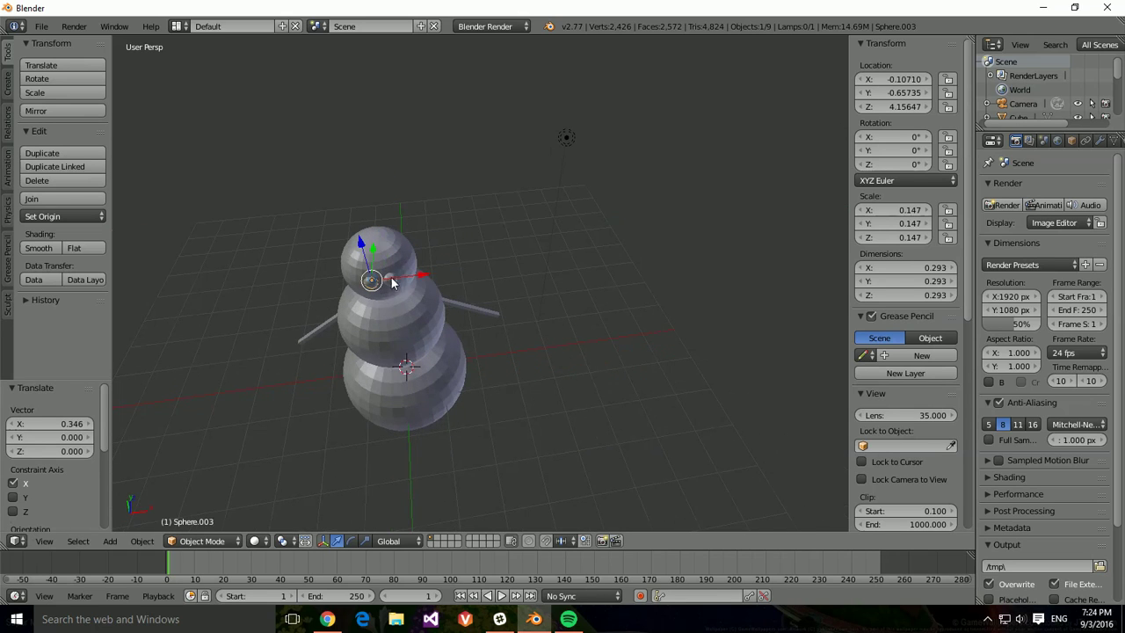
mouse_move(410, 279)
left_mouse_down()
mouse_move(400, 291)
mouse_move(406, 278)
left_mouse_up()
right_click(393, 281)
middle_click_drag(406, 277, 471, 236)
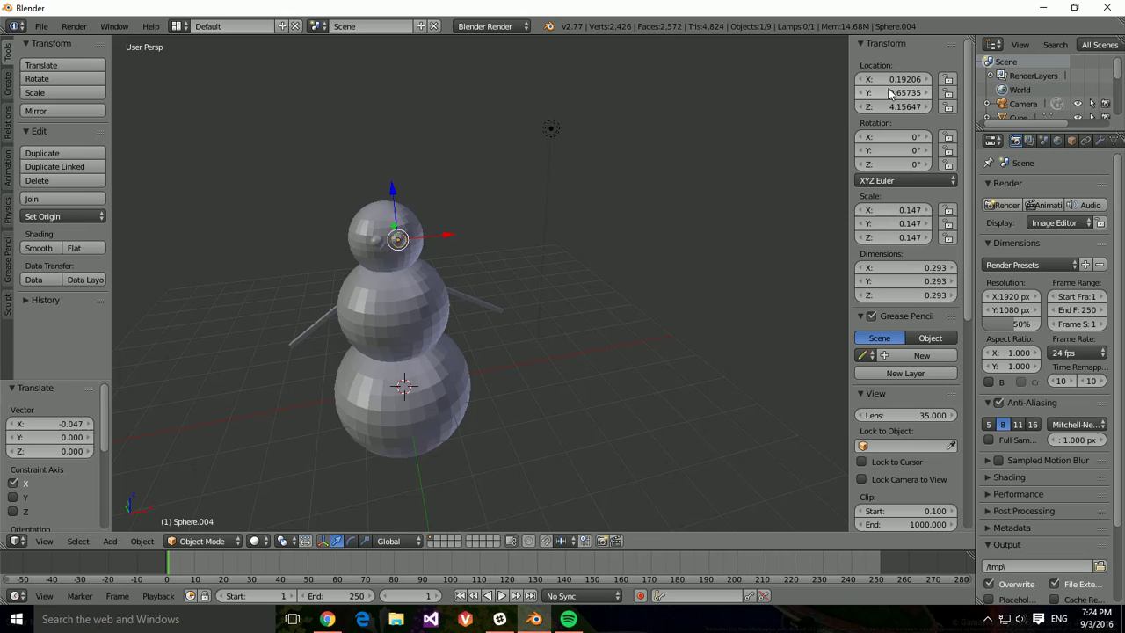
Step: Set the first eye's Location X to -0.2
right_click(367, 244)
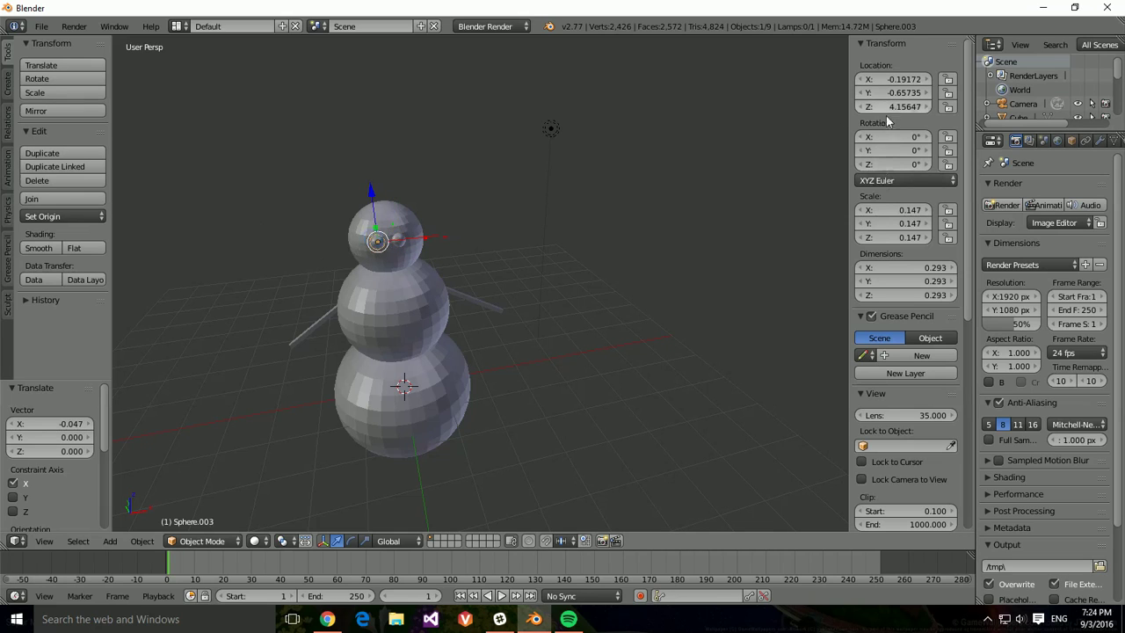
right_click(396, 243)
right_click(387, 246)
right_click(398, 241)
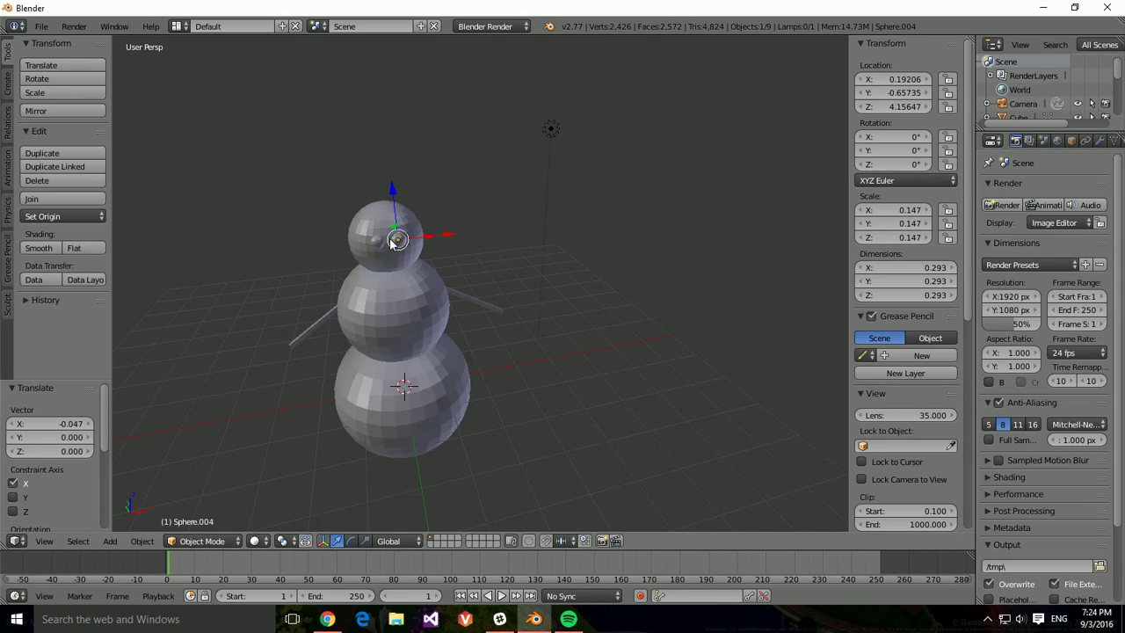
right_click(389, 241)
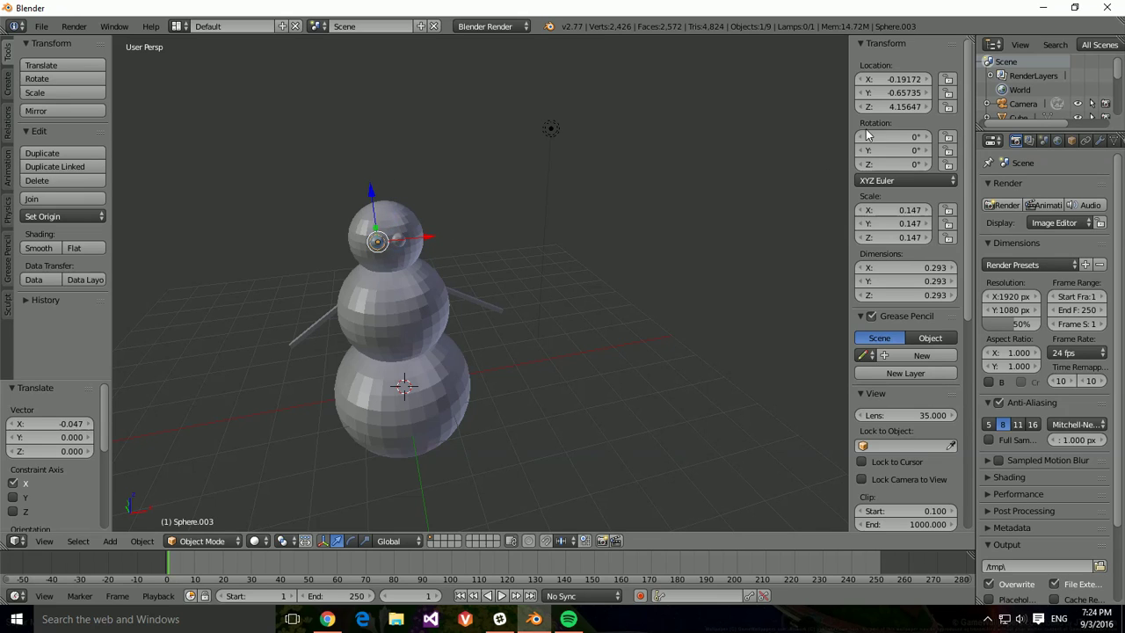
left_click(894, 78)
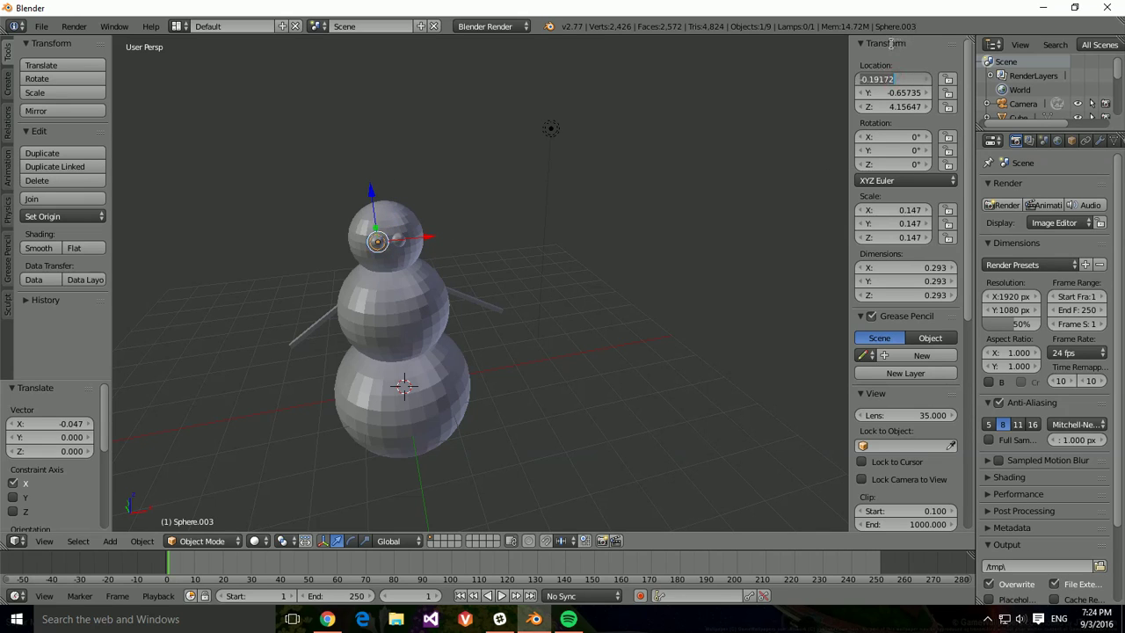
key("BackSpace")
type("-0.2")
key("Return")
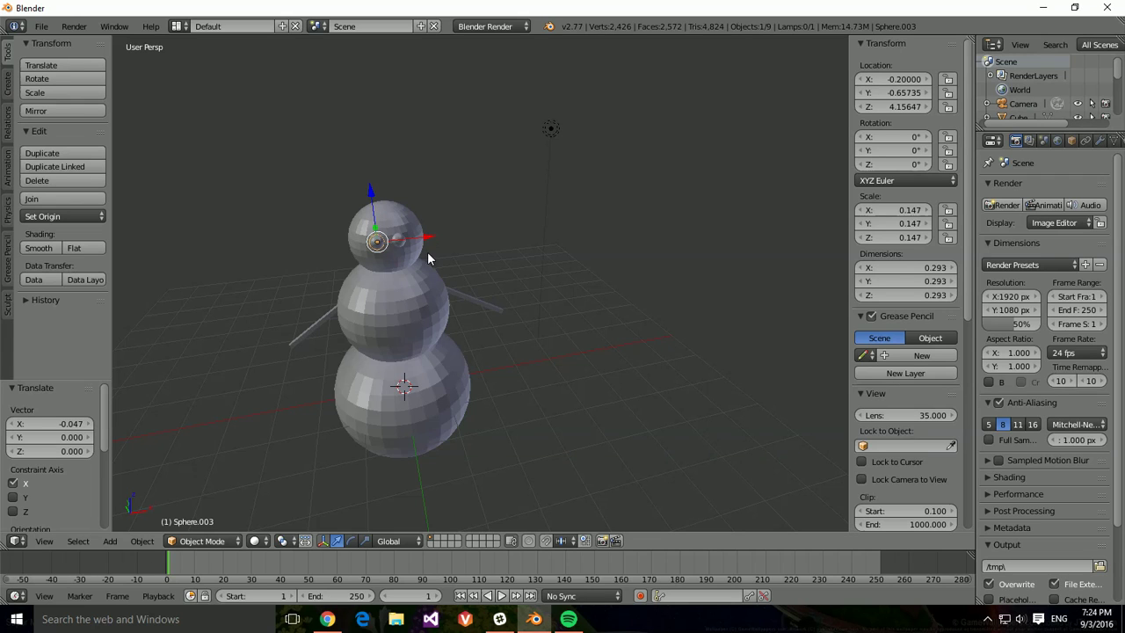
Step: Set the second eye's Location X to 0.2
key("shift+d")
left_click(473, 231)
left_click(894, 78)
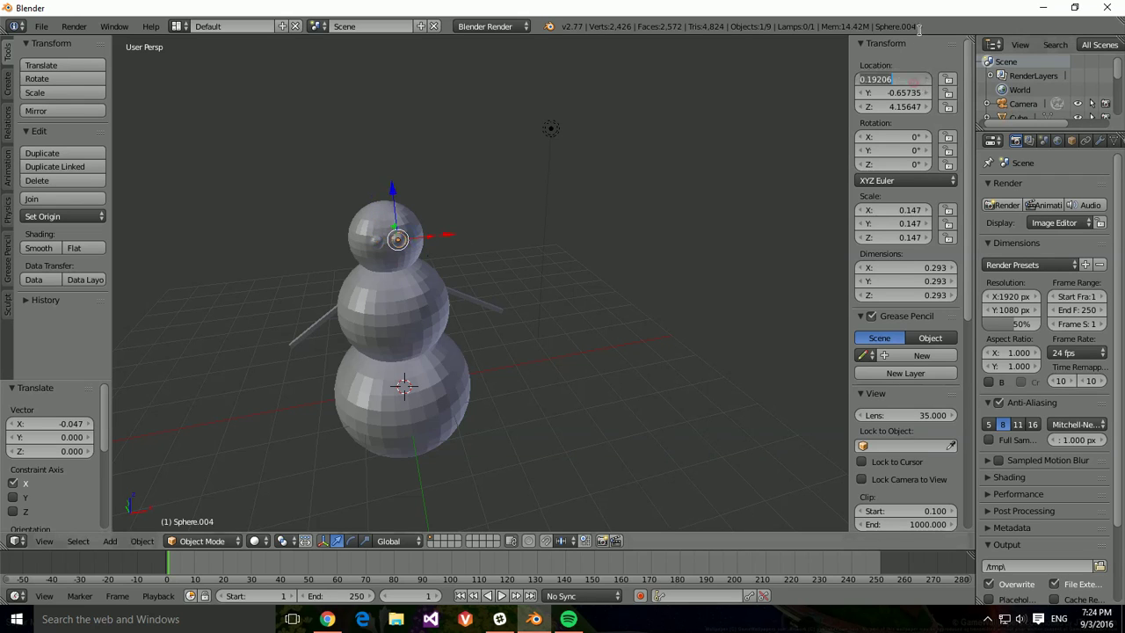
type("0.2")
key("Return")
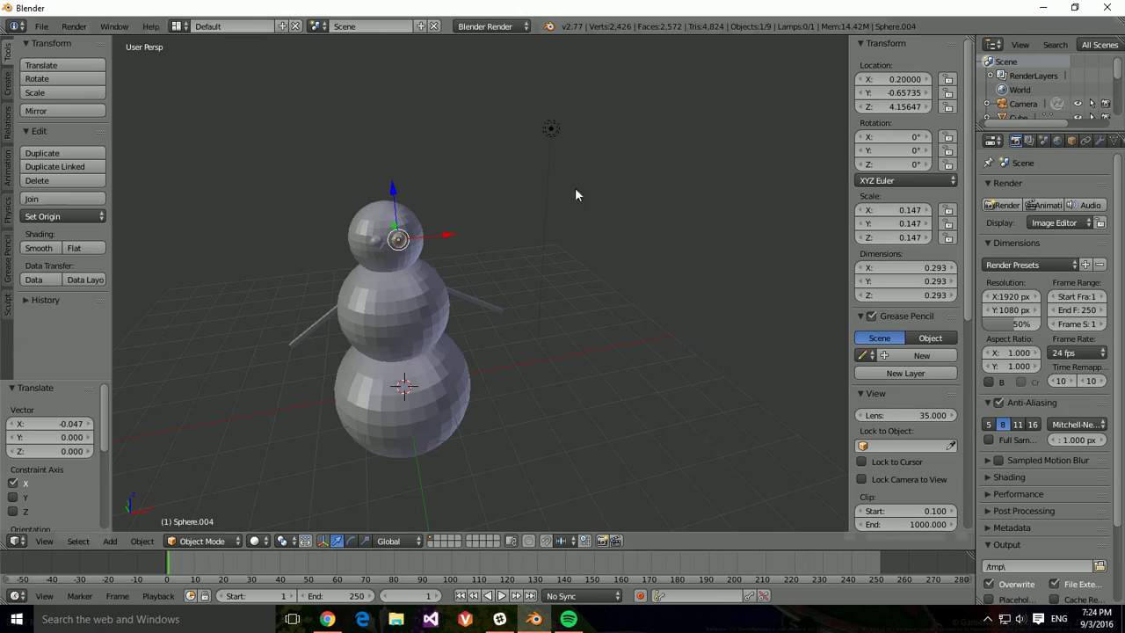
Step: Deselect all objects, zoom in on the snowman, and bring up the Add menu
middle_click_drag(558, 361, 550, 307)
middle_click_drag(543, 235, 376, 193)
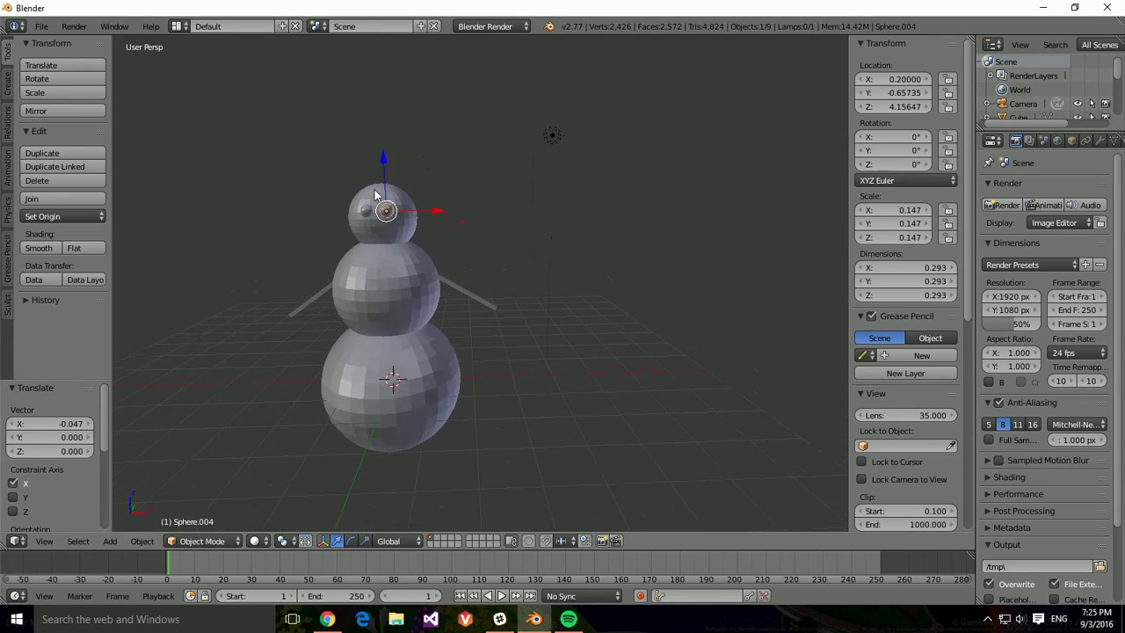
middle_click_drag(395, 256, 410, 268)
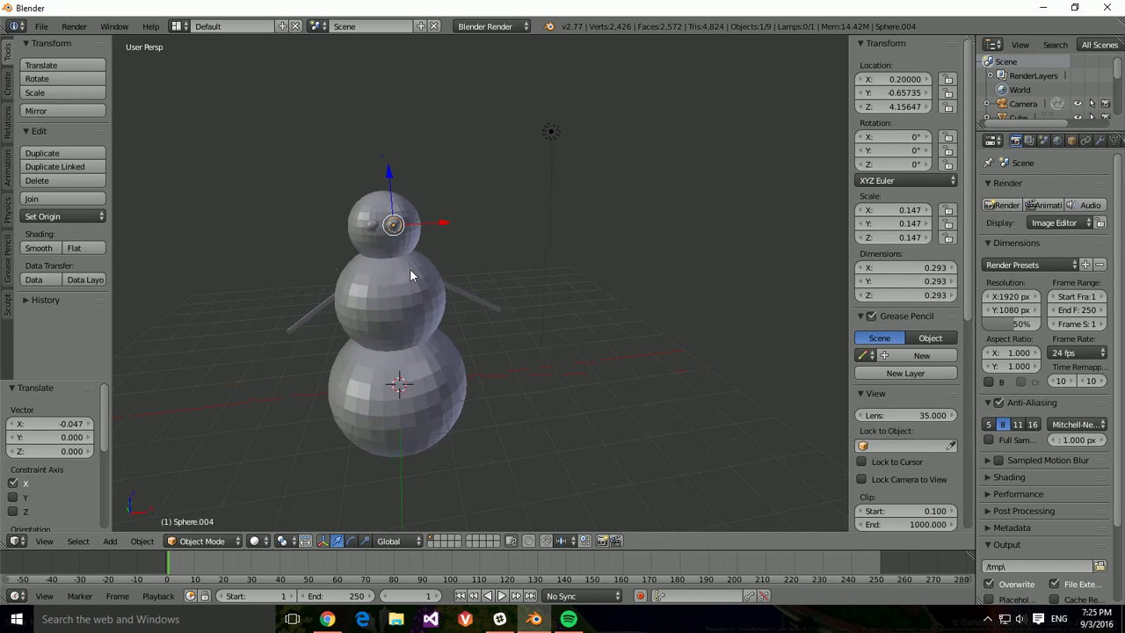
key("a")
mouse_move(496, 363)
middle_mouse_down()
mouse_move(507, 354)
mouse_move(495, 353)
middle_mouse_up()
scroll(494, 353, "up", 1)
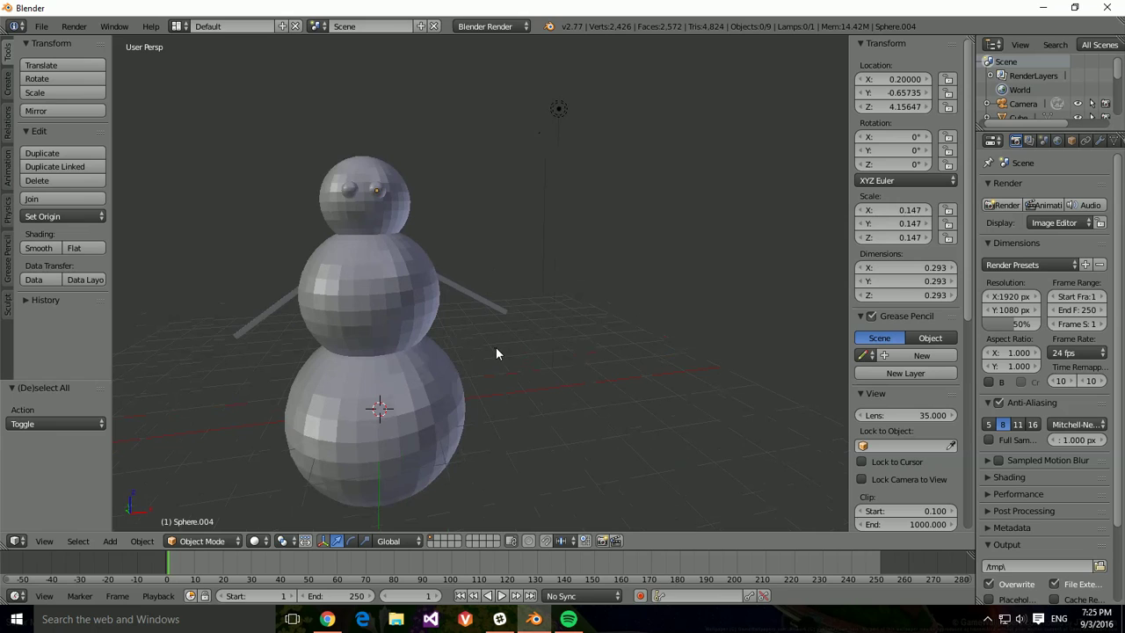
left_click(110, 540)
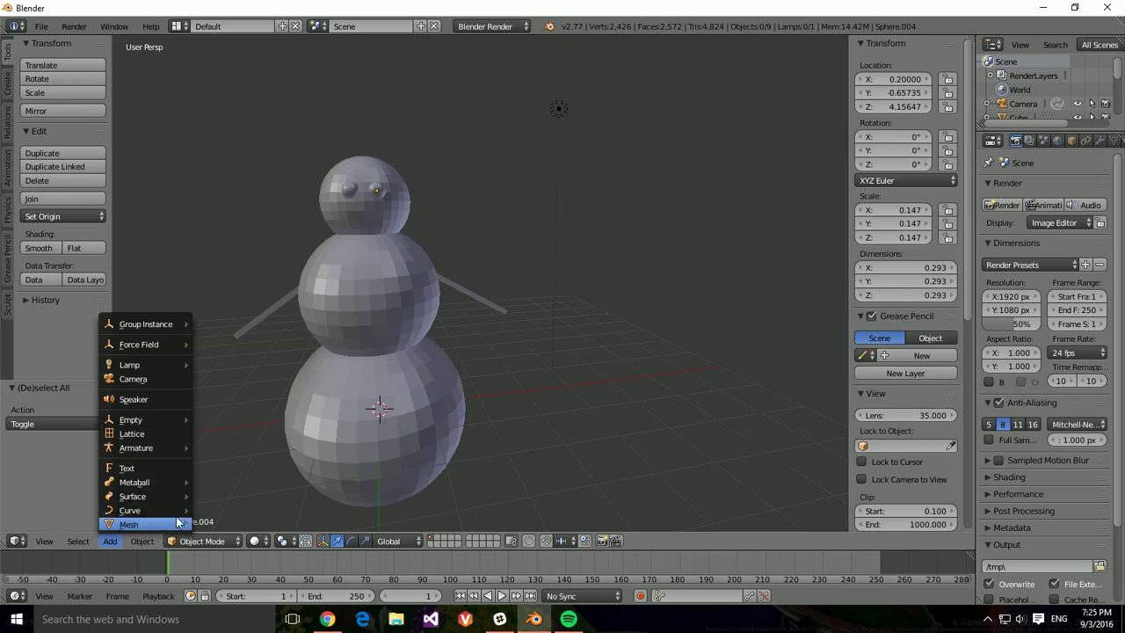
Step: Add a torus, raise it to the snowman's neck, then delete it
mouse_move(177, 523)
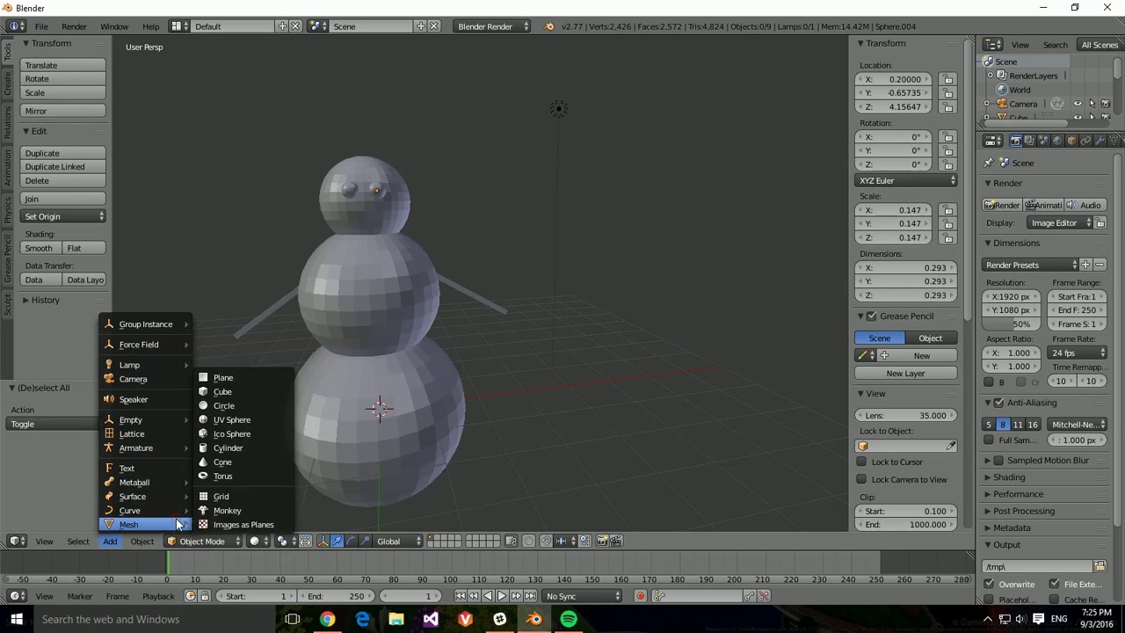
left_click(221, 475)
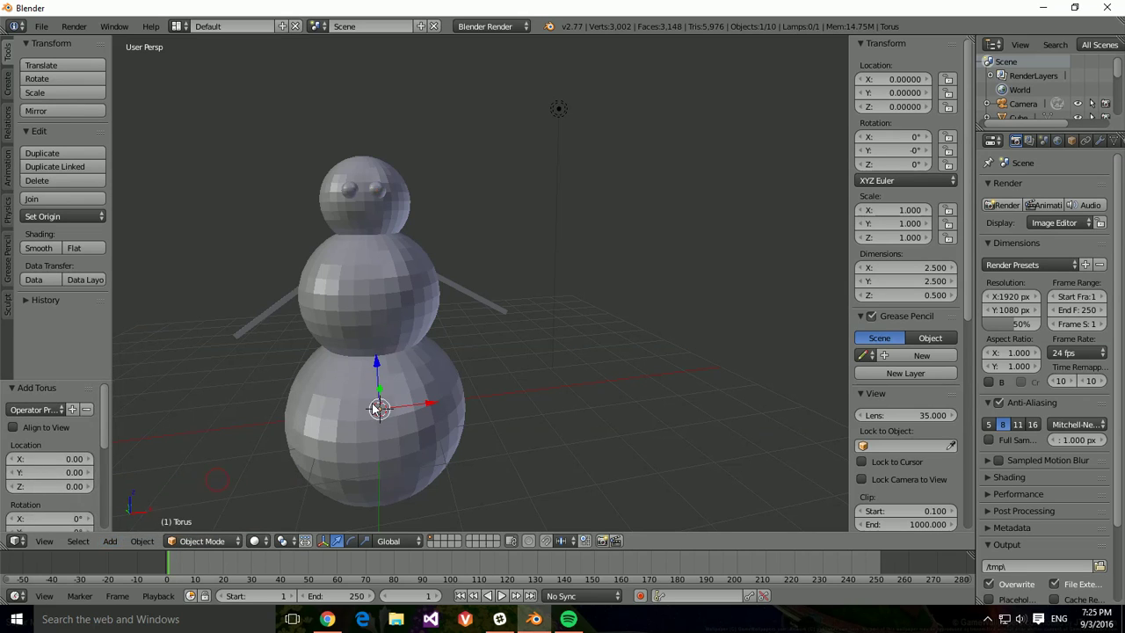
left_click_drag(377, 363, 367, 170)
key("x")
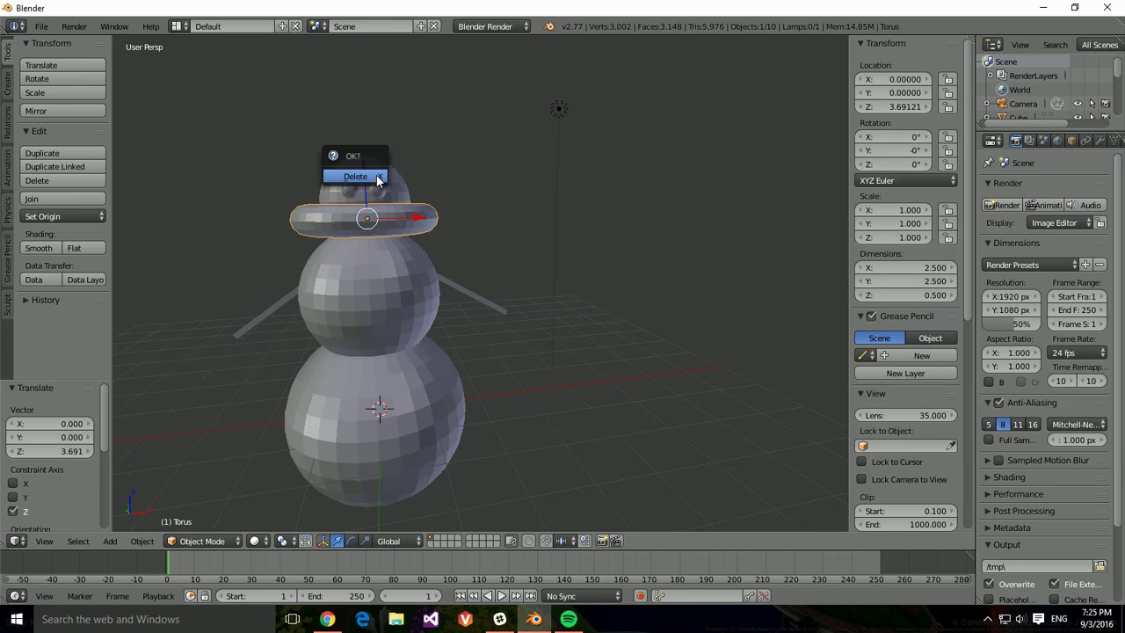
middle_click_drag(459, 249, 457, 233)
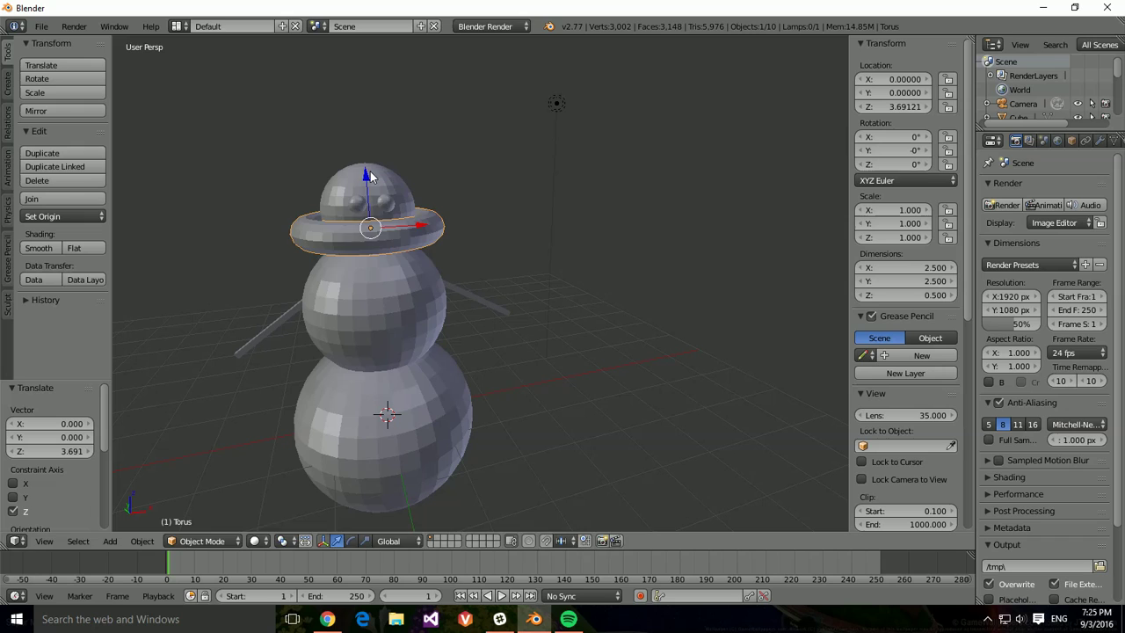
left_click_drag(369, 171, 370, 198)
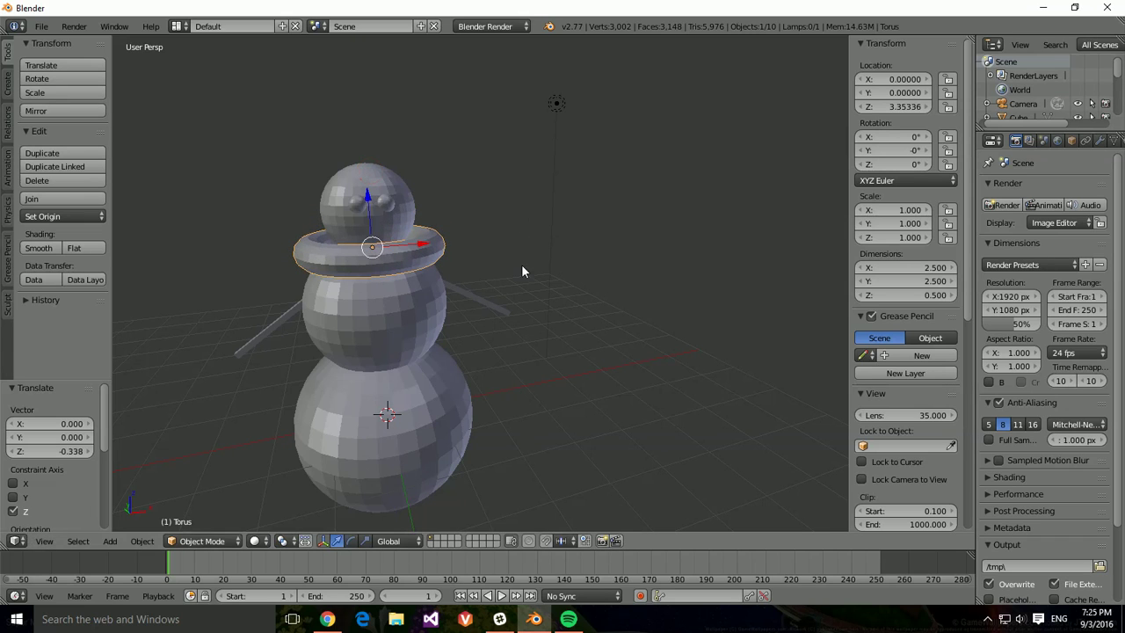
key("x")
key("x")
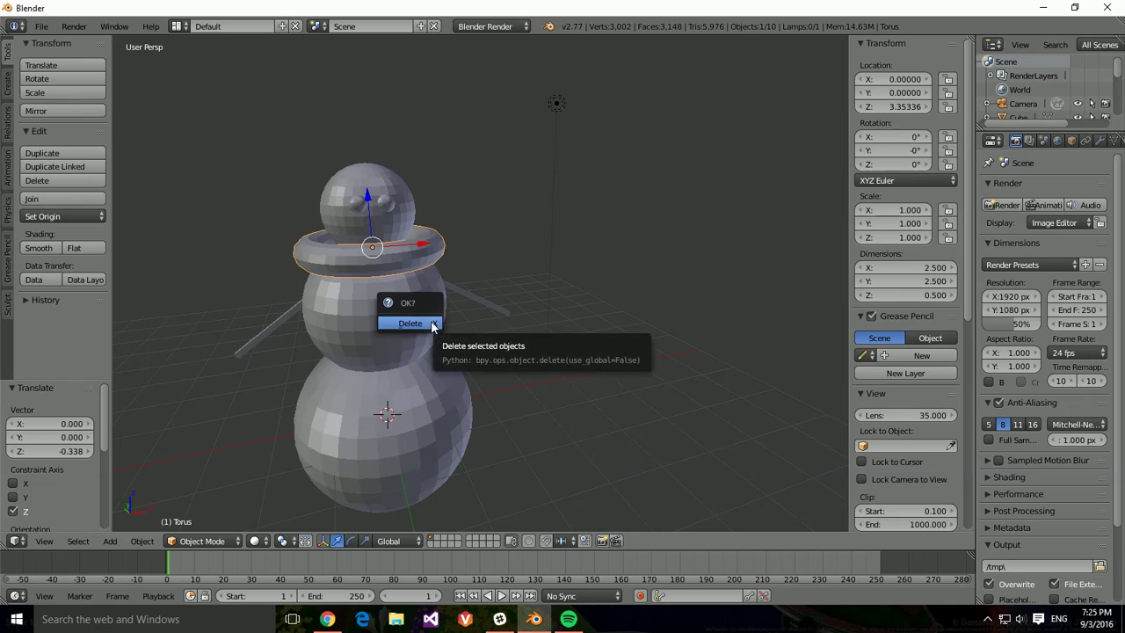
left_click(409, 324)
Step: Add a new torus, raise it to the neck at Z 3.44, and scale it to 0.684
left_click(111, 541)
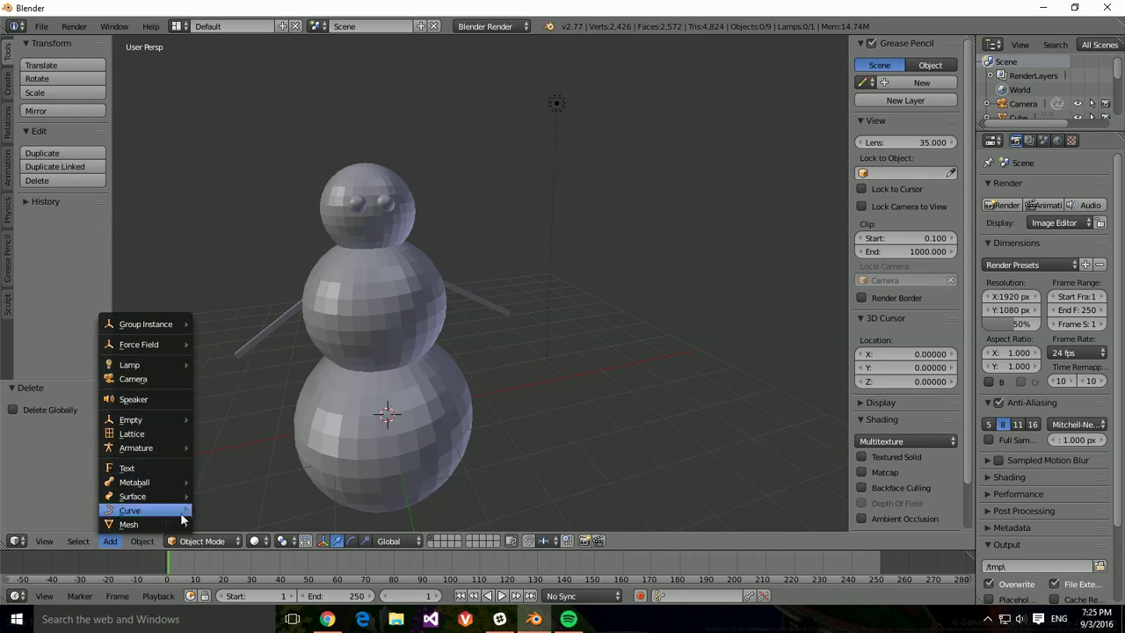
mouse_move(132, 524)
left_click(222, 476)
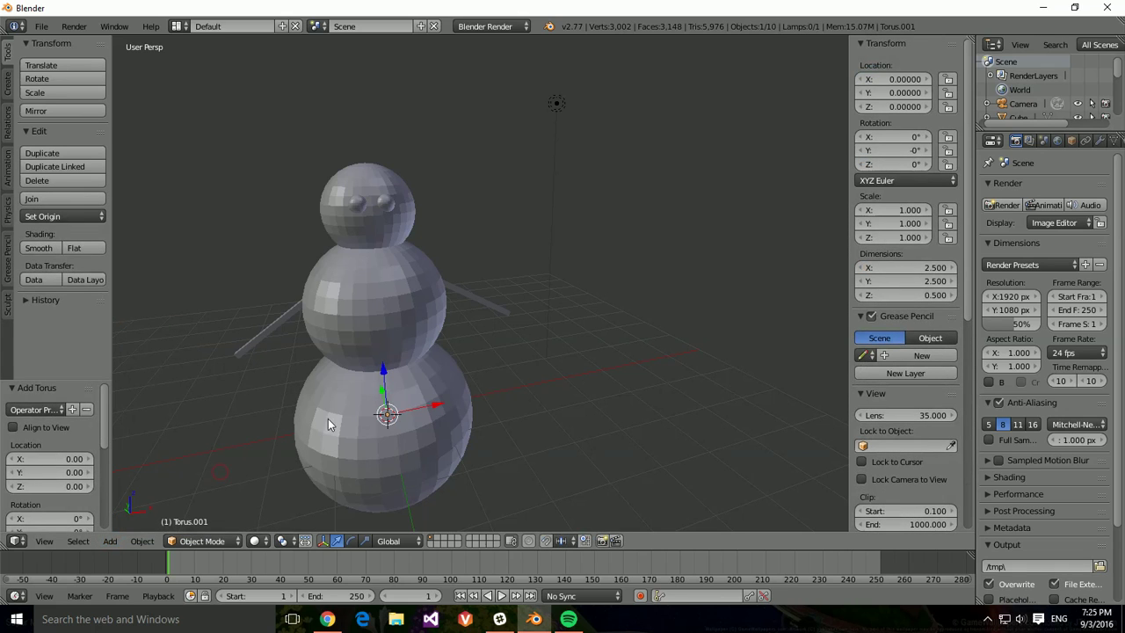
left_click_drag(383, 372, 378, 195)
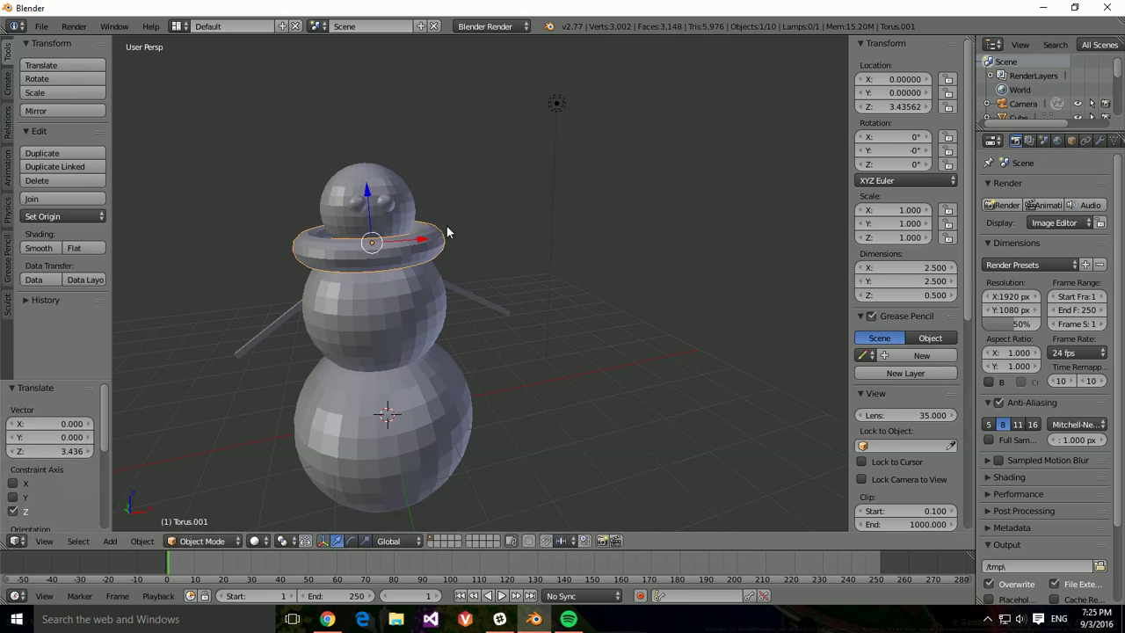
key("s")
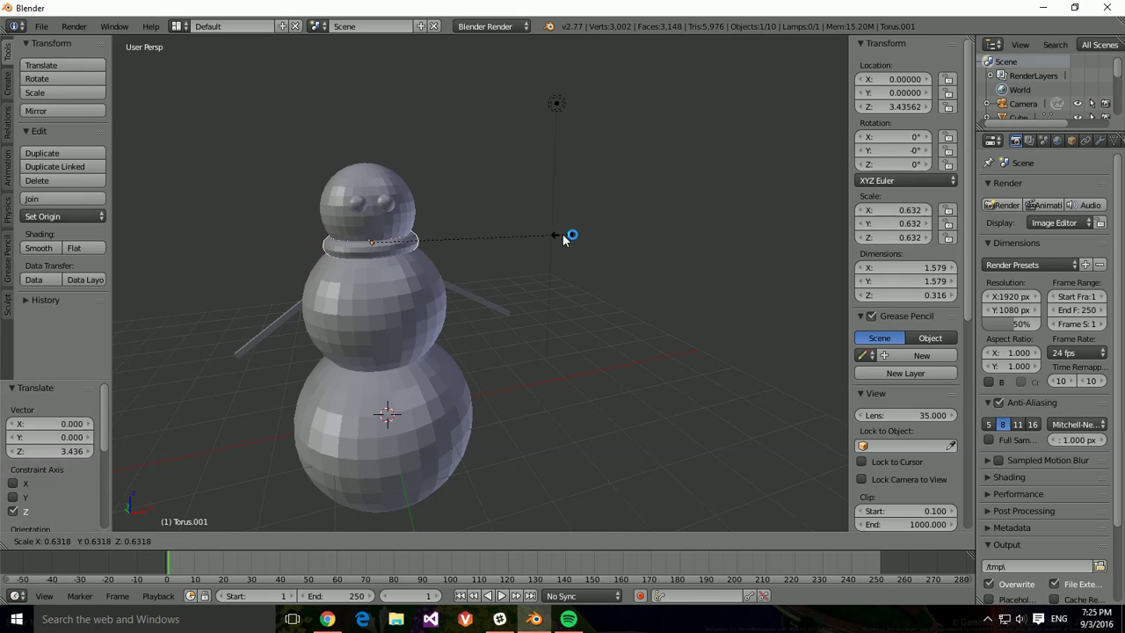
left_click(581, 233)
middle_click_drag(582, 233, 442, 347)
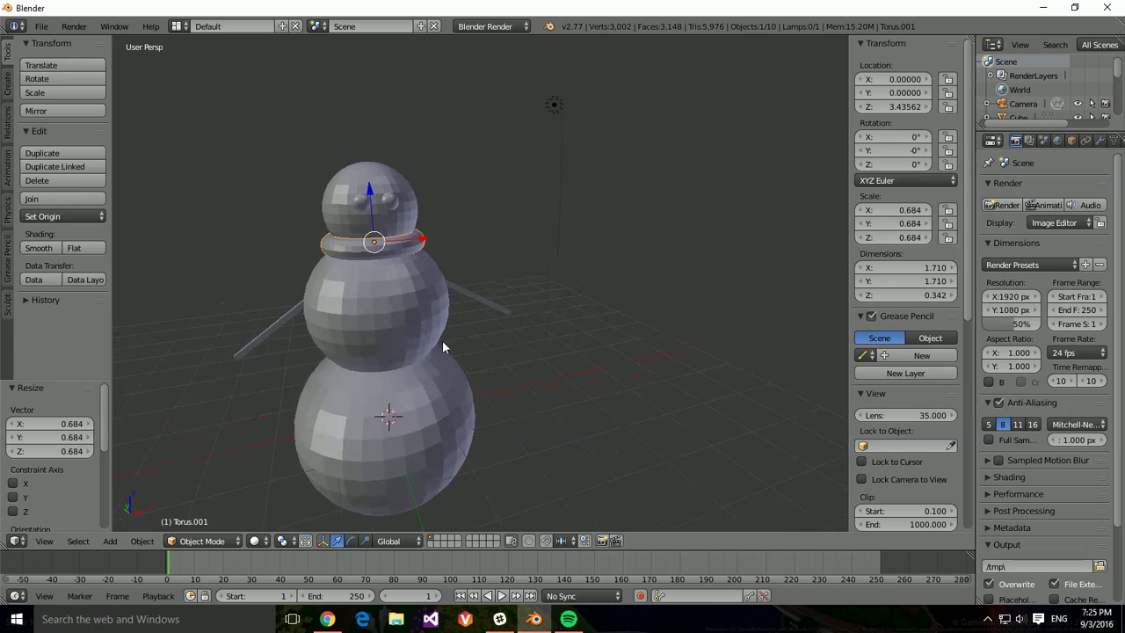
left_click(110, 541)
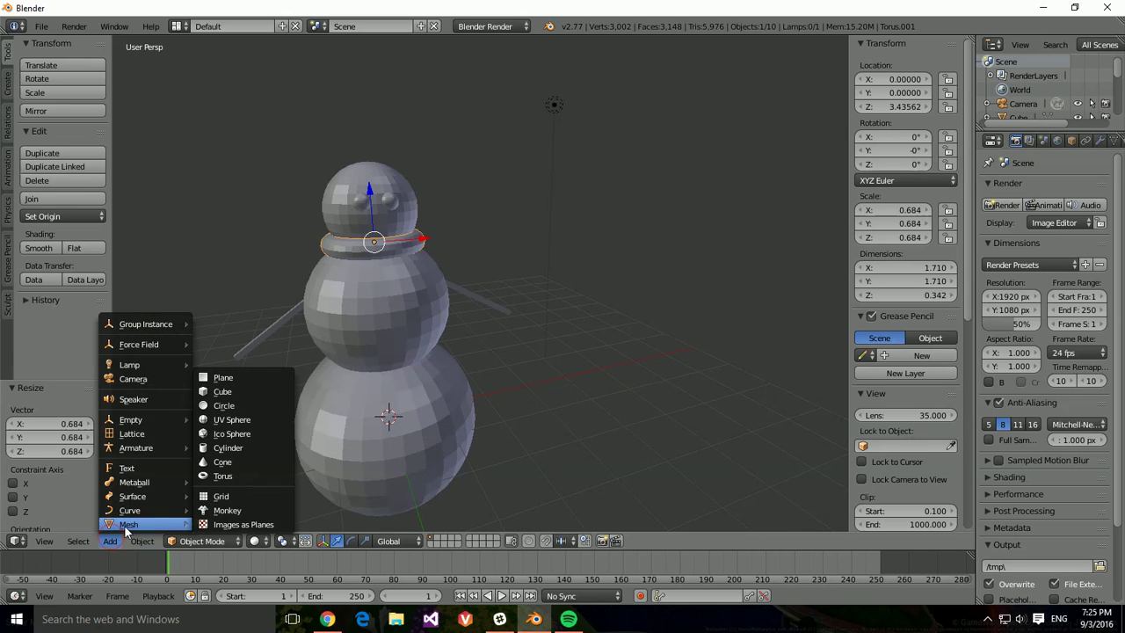
Step: Add a cylinder, move it up and to the snowman's right, and shrink it to 0.207
left_click(228, 448)
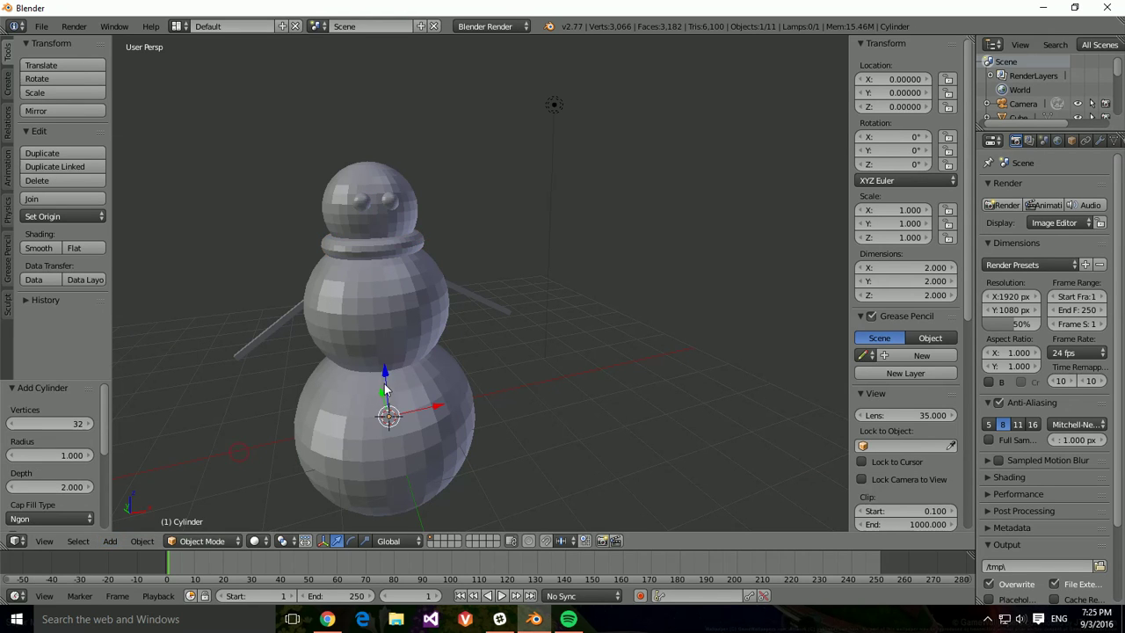
key("g")
key("z")
left_click(473, 284)
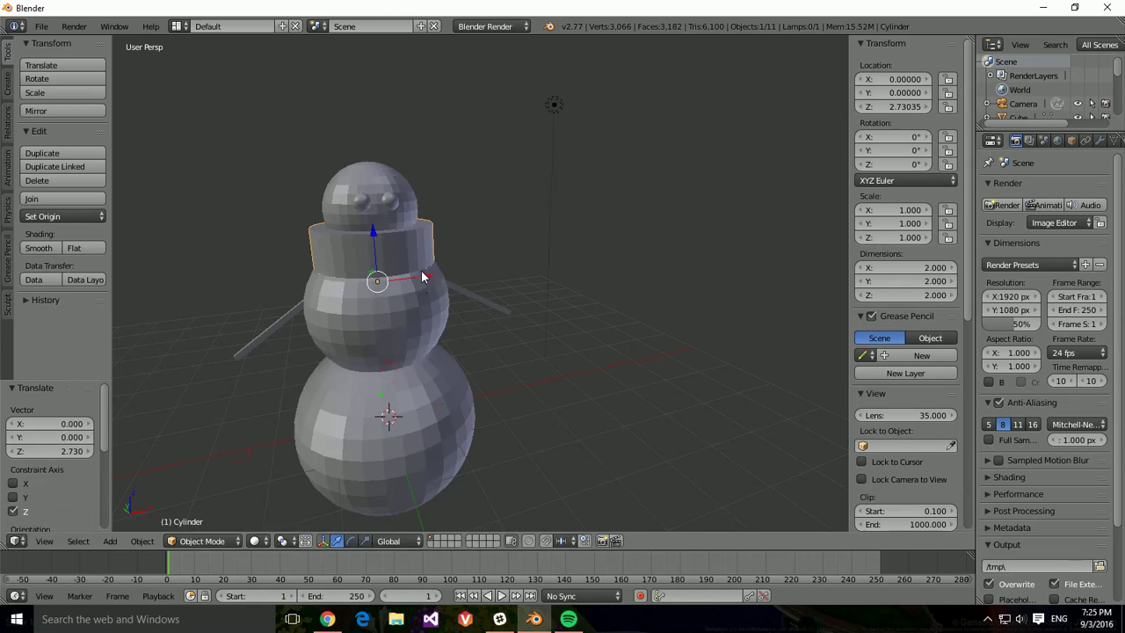
key("g")
key("x")
left_click(616, 264)
key("s")
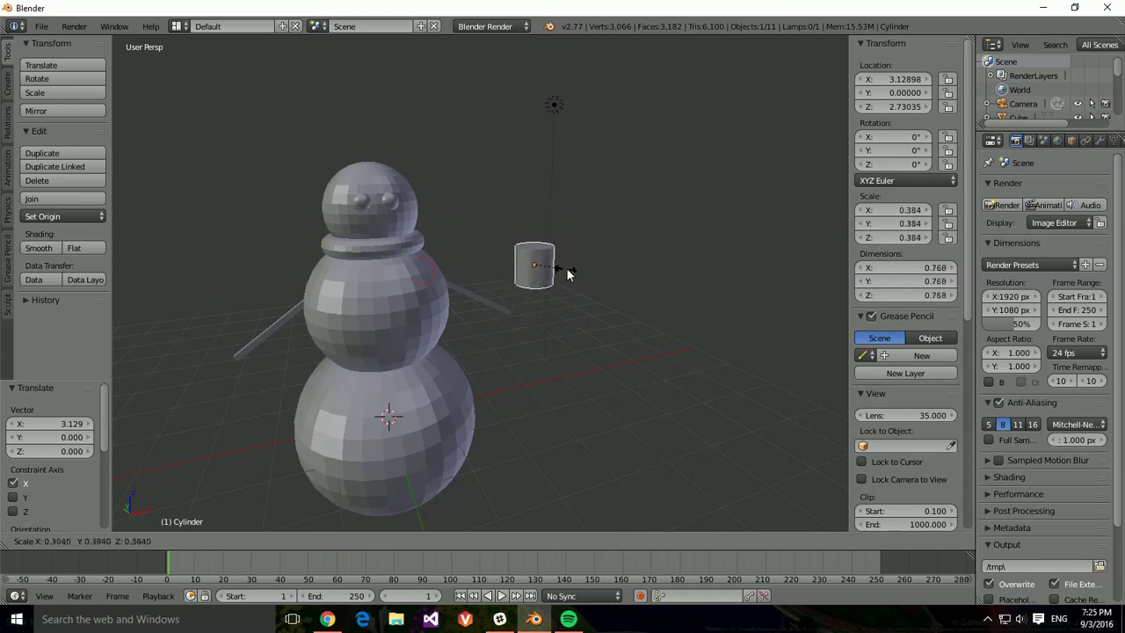
left_click(551, 275)
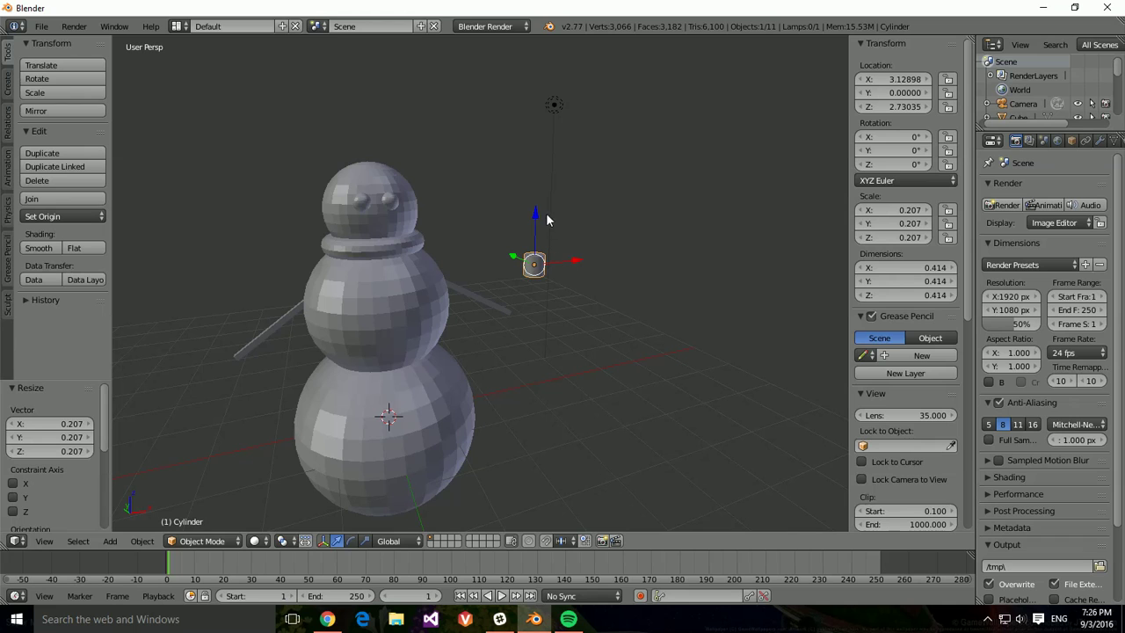
Step: Stretch the cylinder along Z into a tall stick and place it against the middle sphere
key("s")
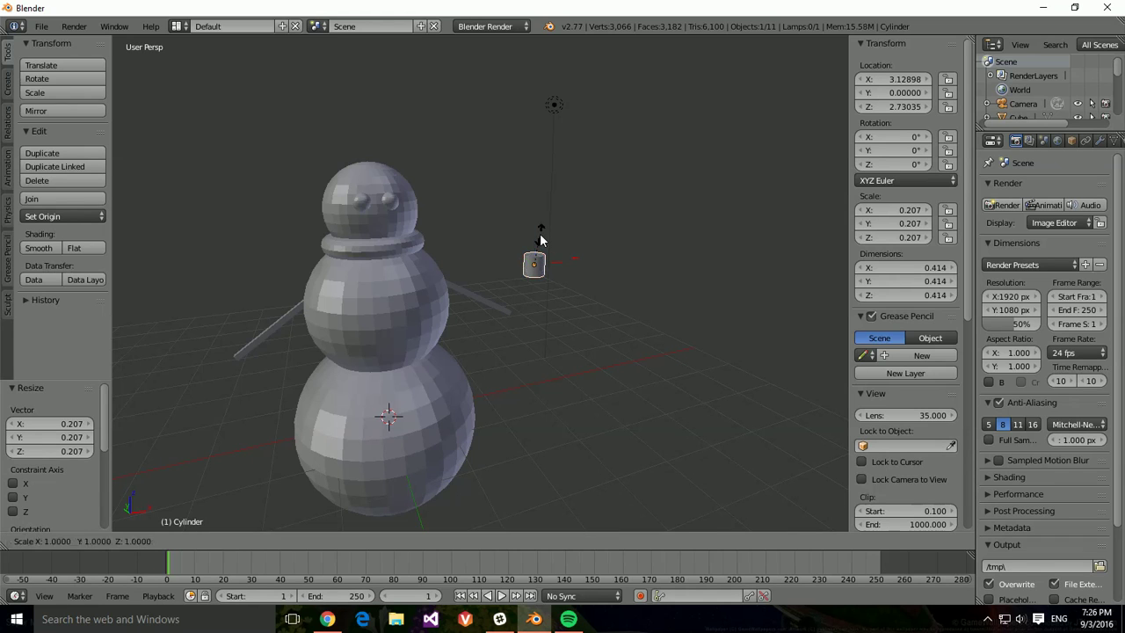
key("z")
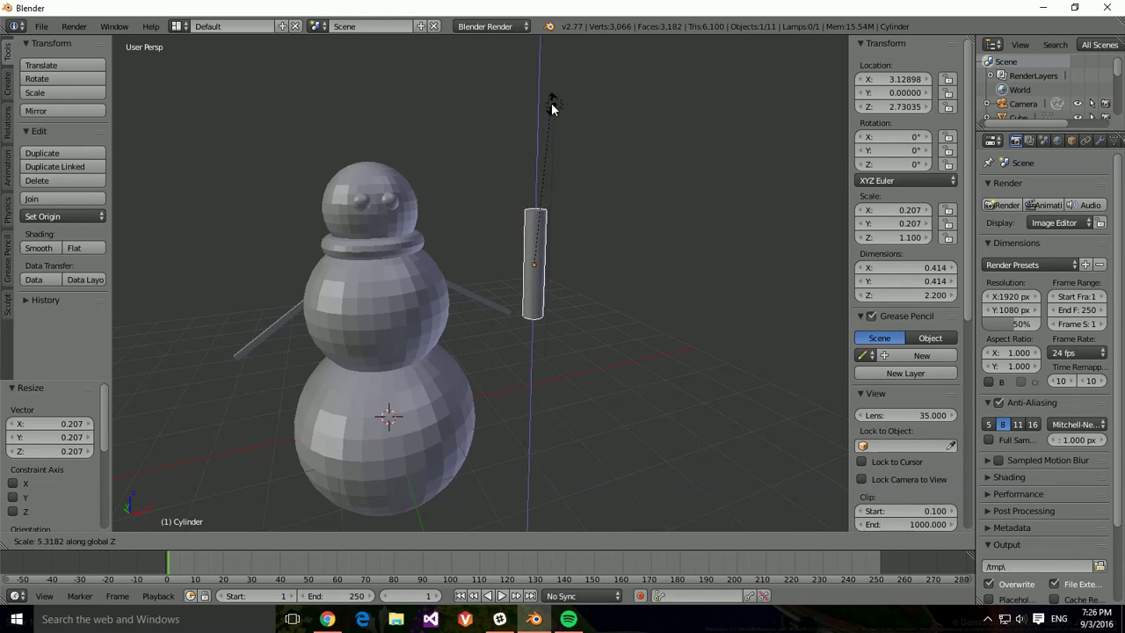
left_click(550, 102)
key("g")
key("x")
left_click(475, 273)
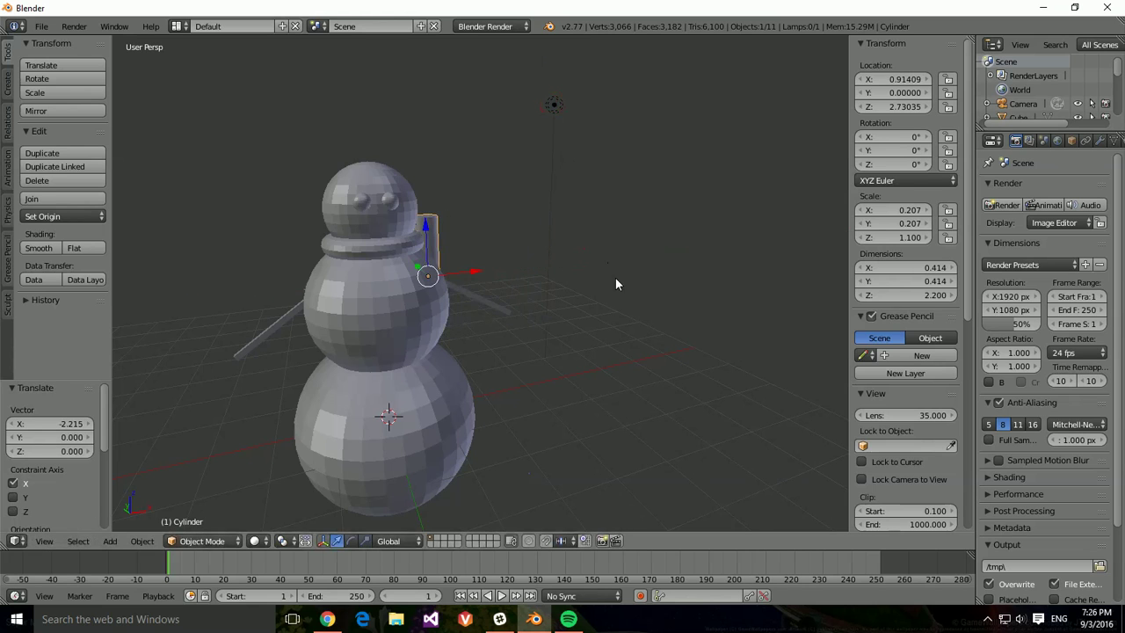
middle_click_drag(616, 281, 557, 290)
key("g")
key("y")
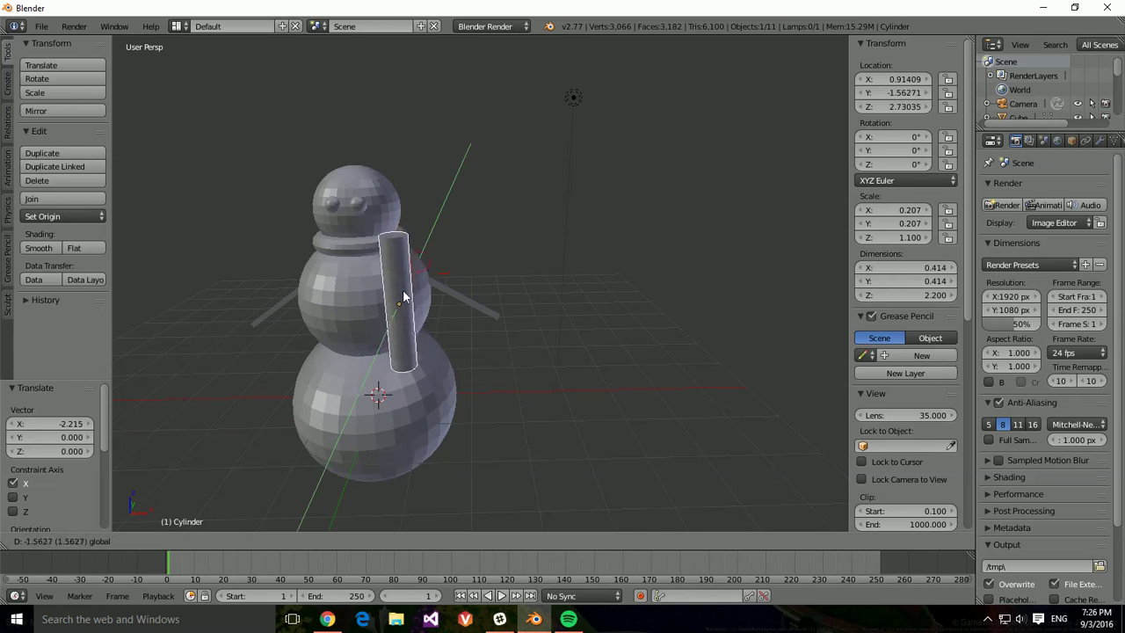
left_click(413, 294)
middle_click_drag(413, 294, 505, 334)
Step: Tilt the stick about 45° on X and 25° on Z, then shrink it to about half
key("r")
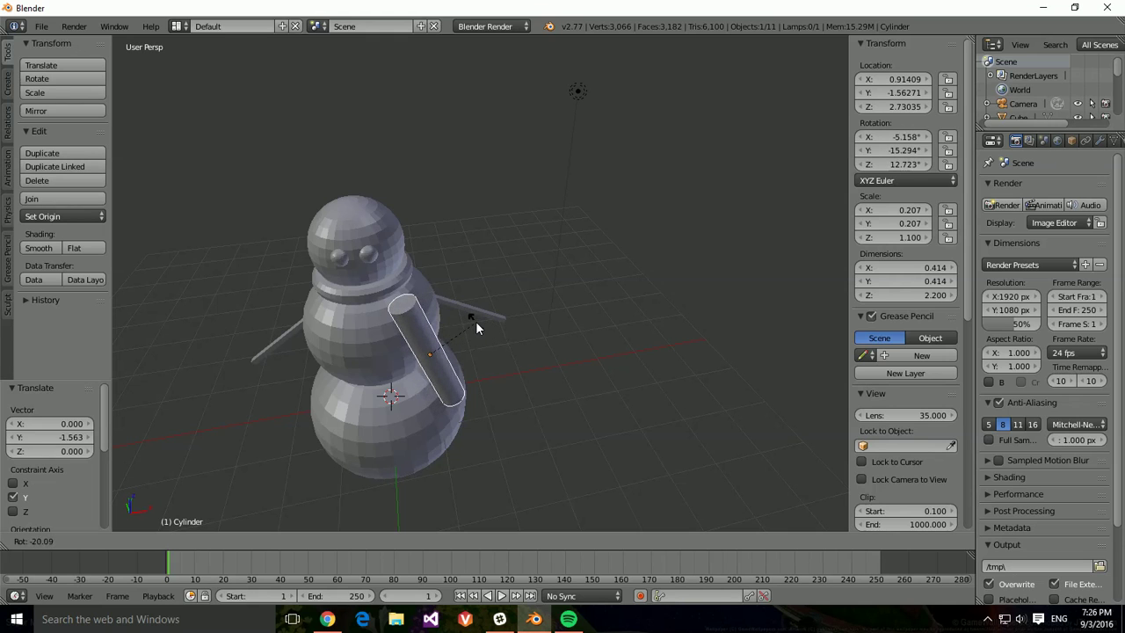
key("x")
left_click(466, 293)
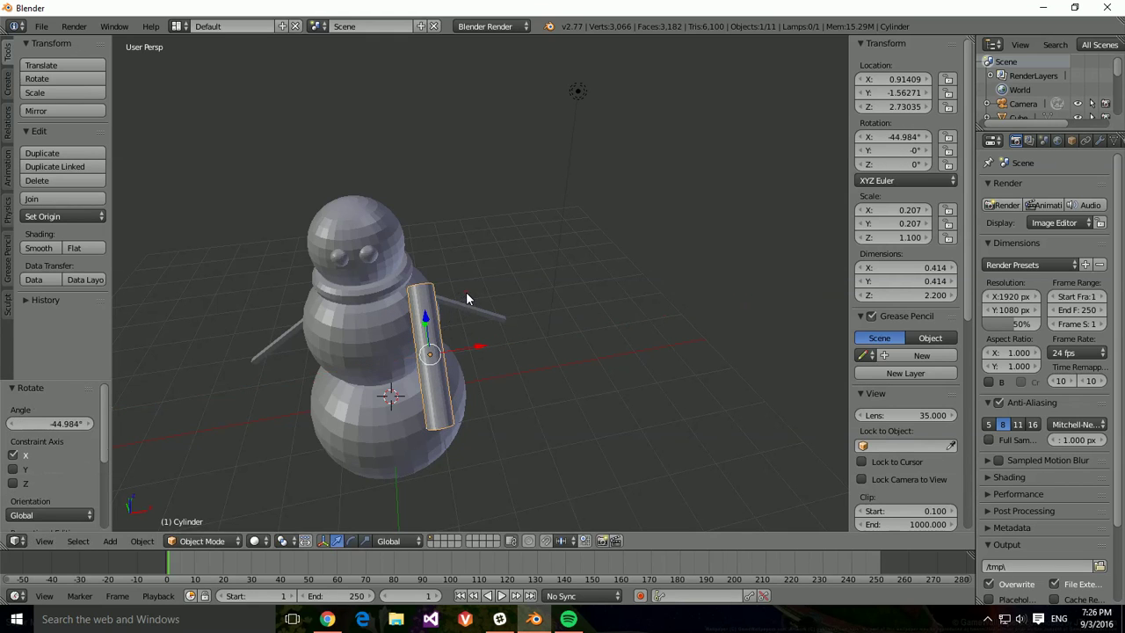
key("r")
key("z")
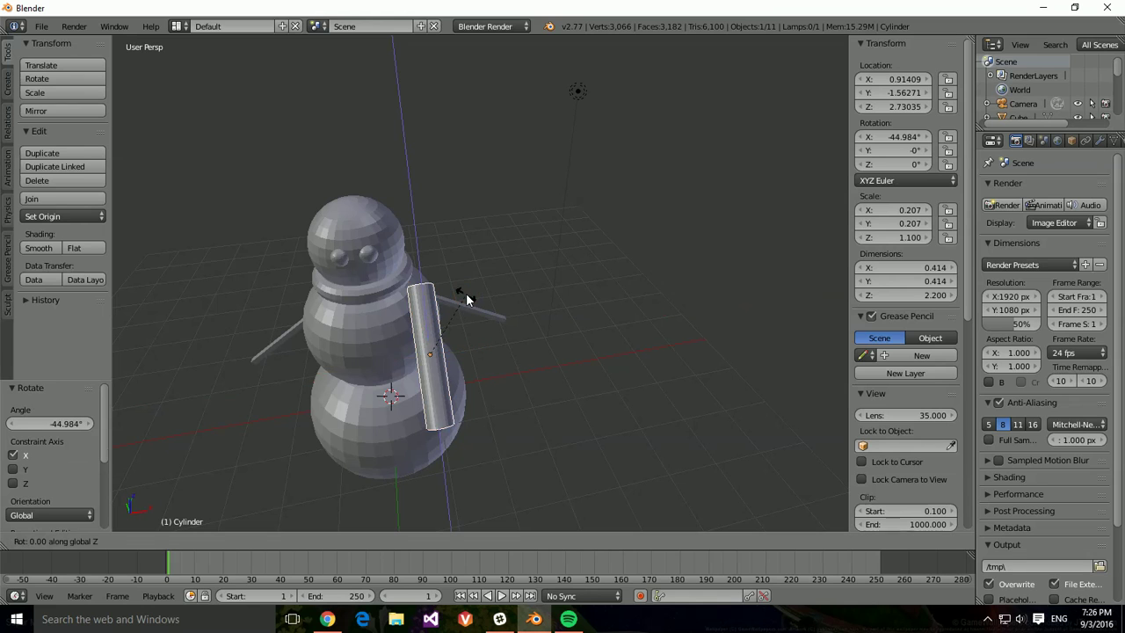
left_click(436, 295)
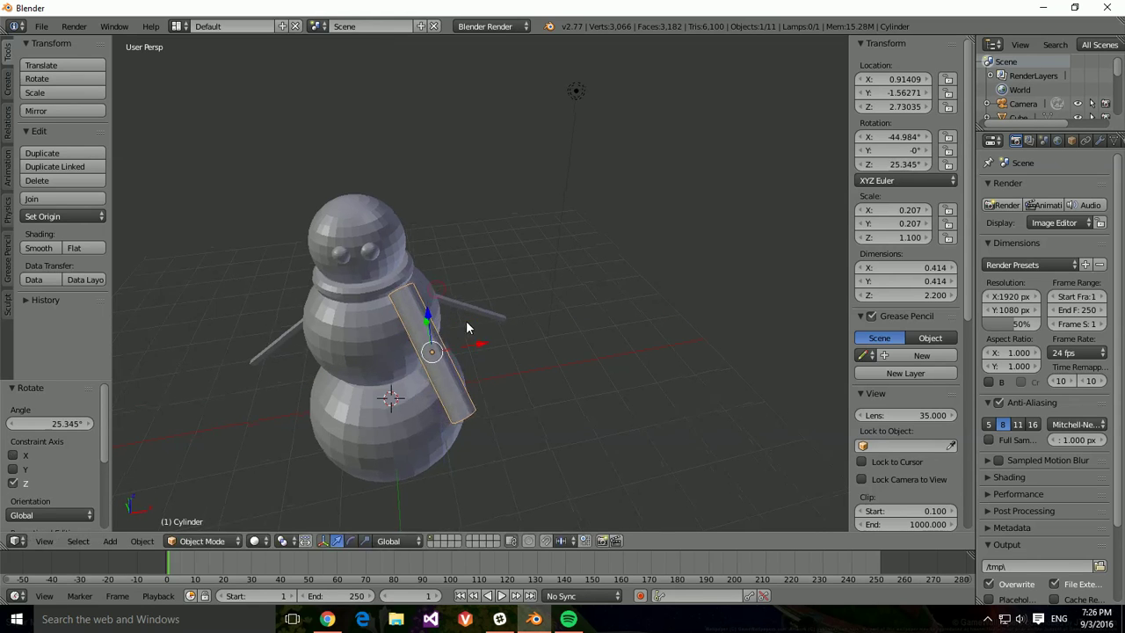
middle_click_drag(466, 328, 427, 293)
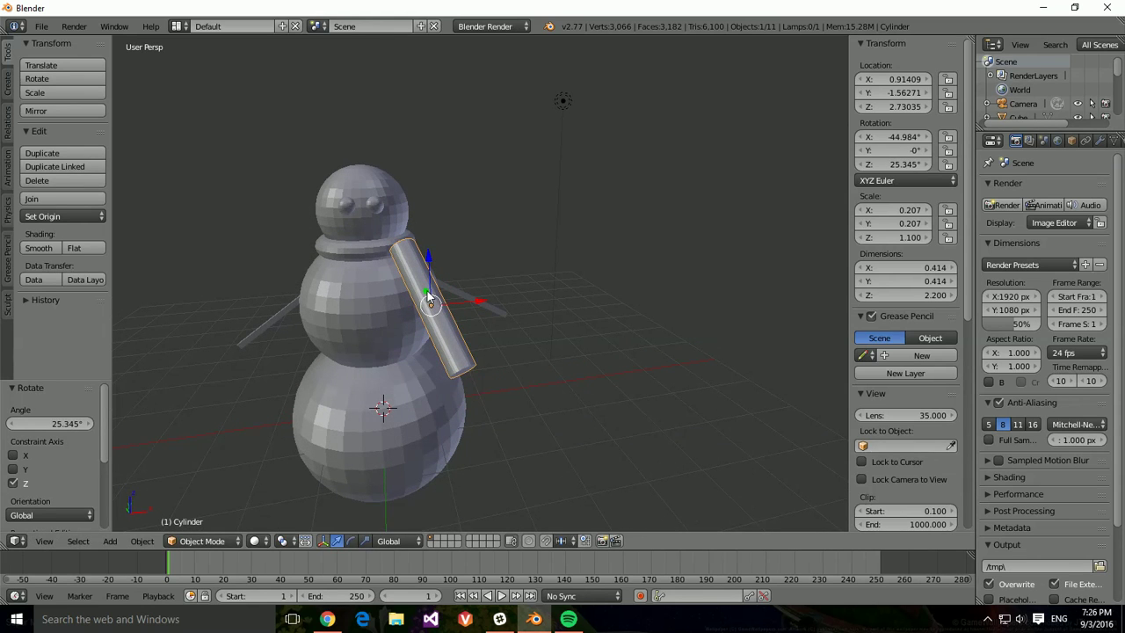
key("s")
left_click(431, 304)
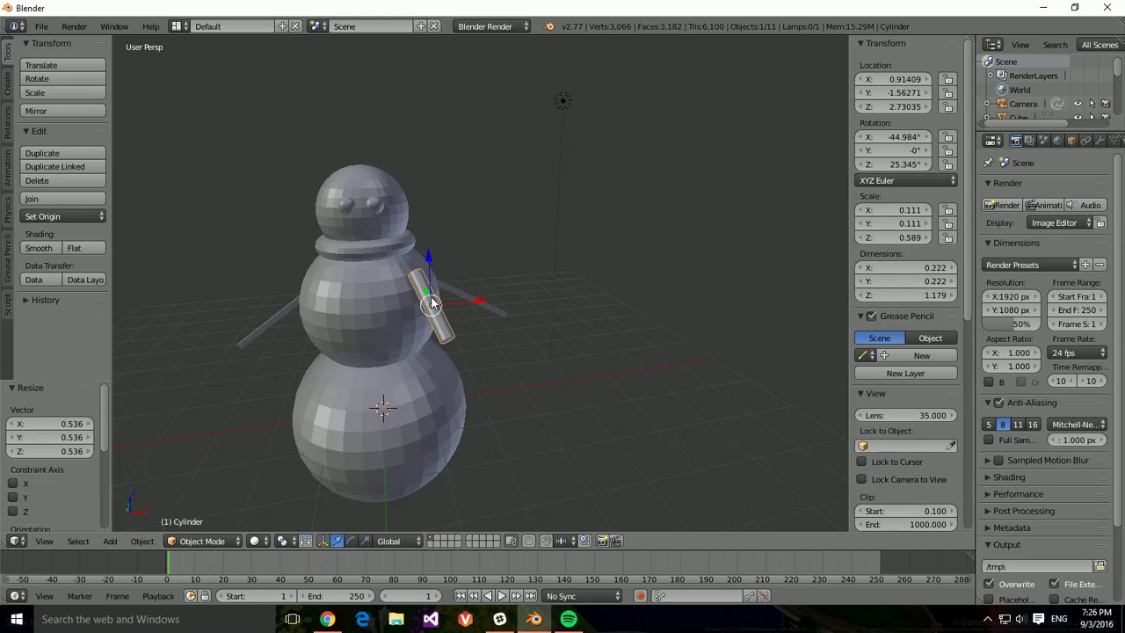
Step: Move the stick to the snowman's other side and rotate it on Z to 164.07°
middle_click_drag(488, 270, 339, 286)
left_click_drag(398, 247, 545, 230)
middle_click_drag(545, 231, 553, 307)
left_click(555, 308)
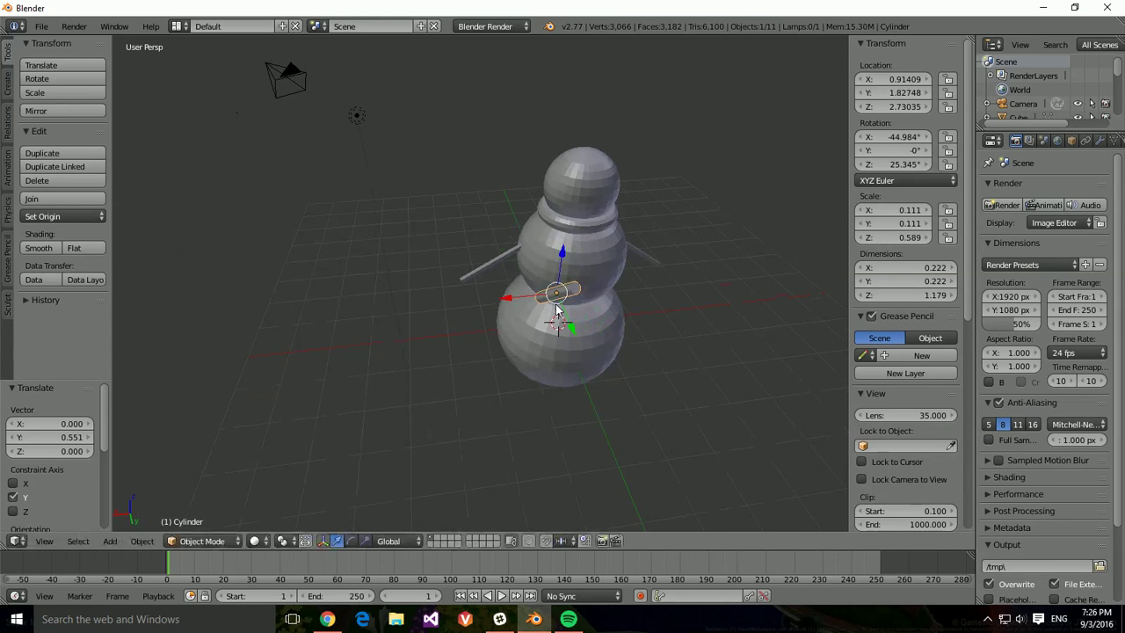
key("r")
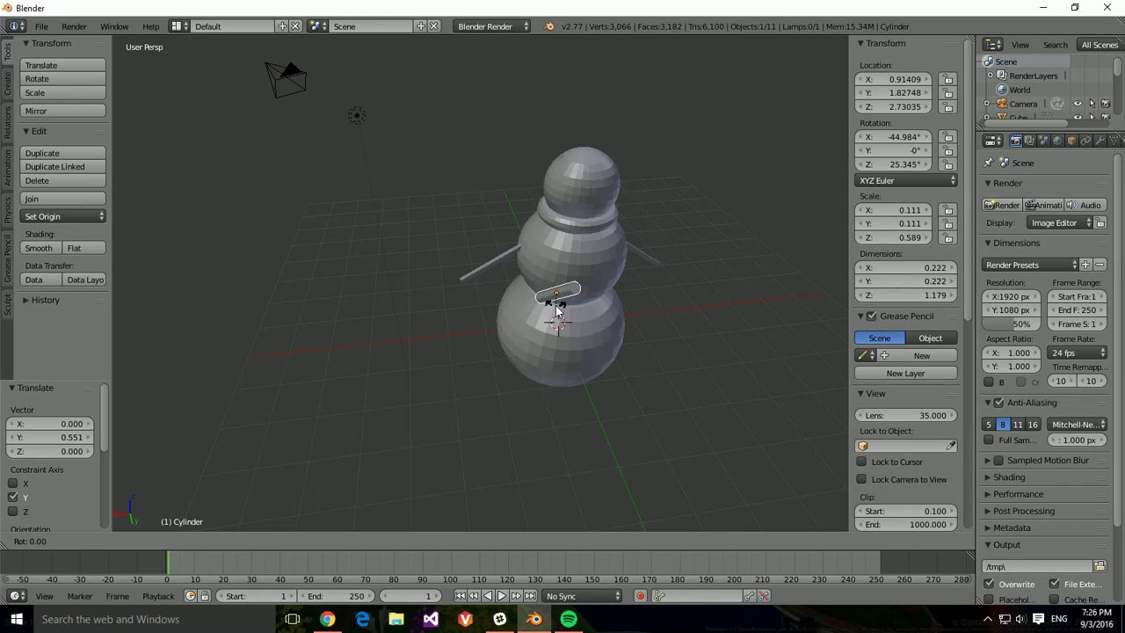
key("z")
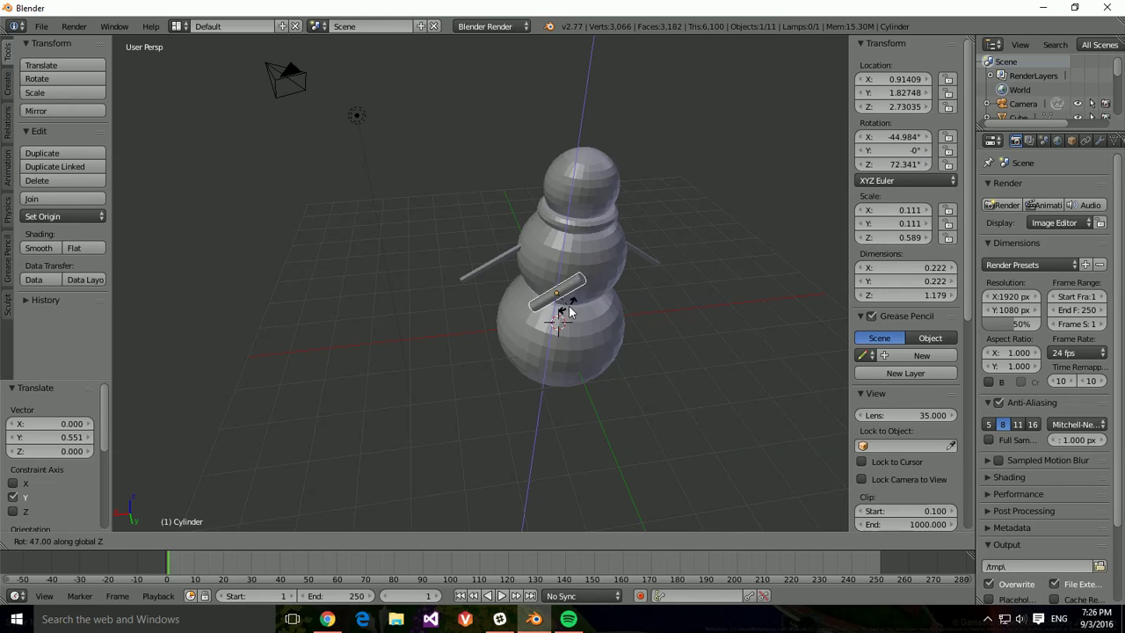
left_click(580, 268)
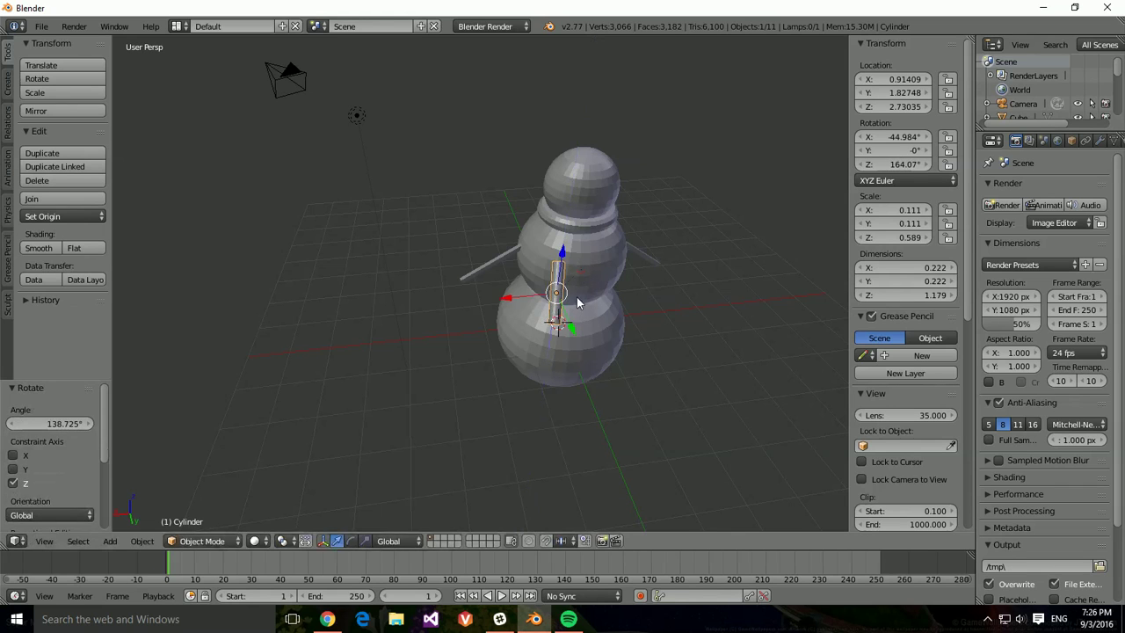
Step: Fine-tune the stick along X, Y and Z to X 0.448, Y 0.893, Z 3.037
left_click_drag(515, 299, 579, 256)
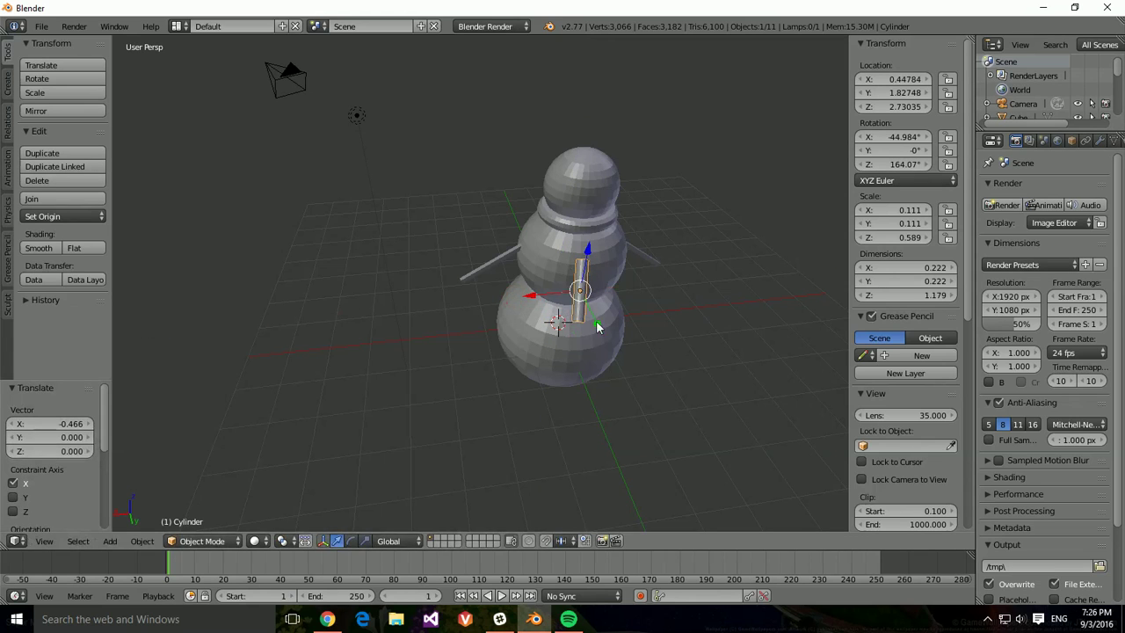
left_click_drag(601, 329, 578, 292)
key("g")
key("z")
left_click(580, 287)
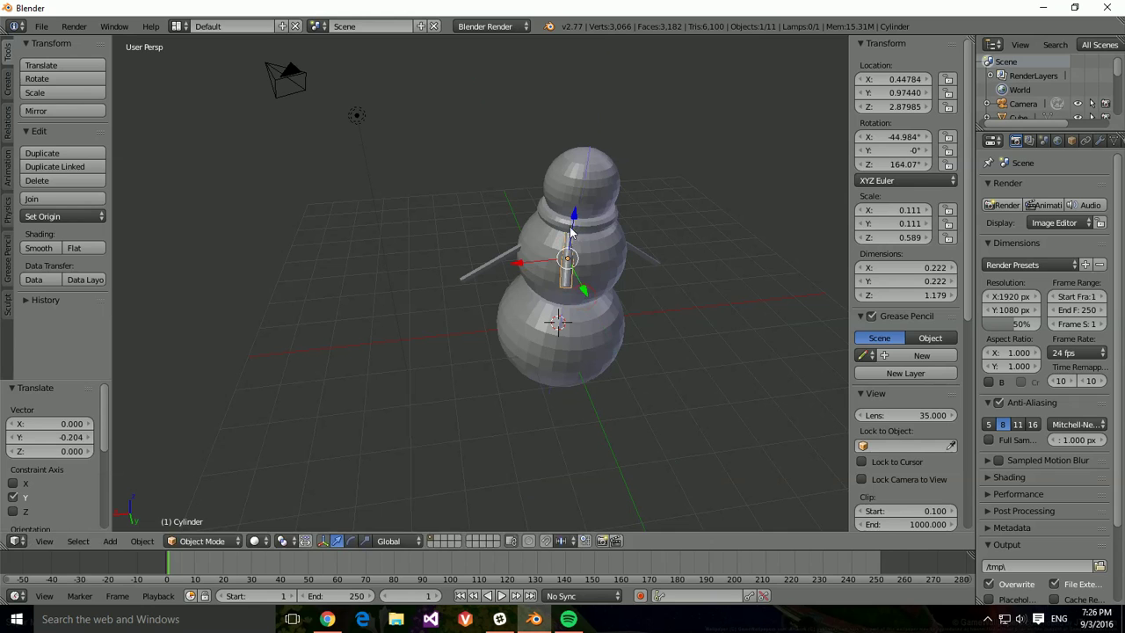
left_click_drag(573, 226, 572, 229)
left_click_drag(578, 287, 572, 279)
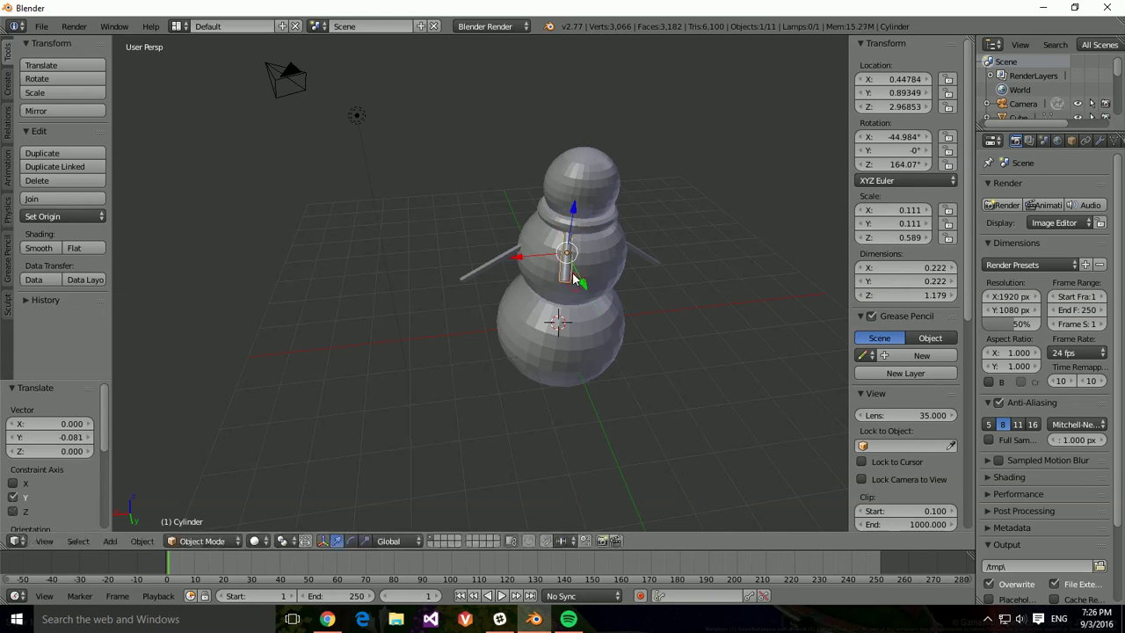
left_click_drag(571, 230, 571, 224)
middle_click_drag(571, 224, 509, 427)
Step: Duplicate the snowman's left eye sphere and move the copy lower
key("a")
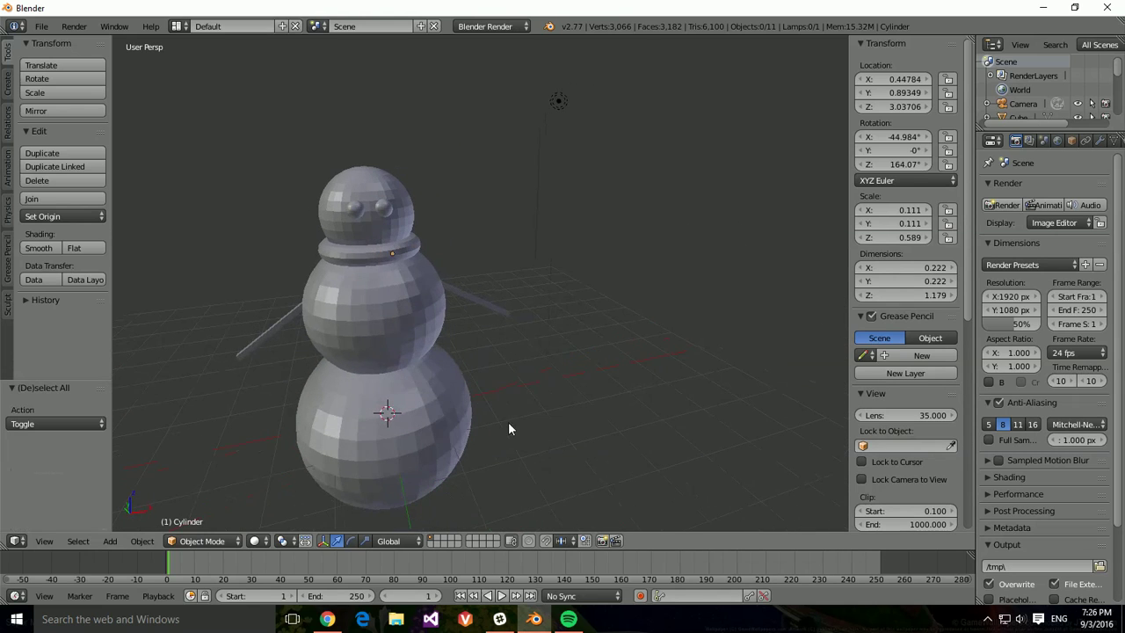
right_click(358, 216)
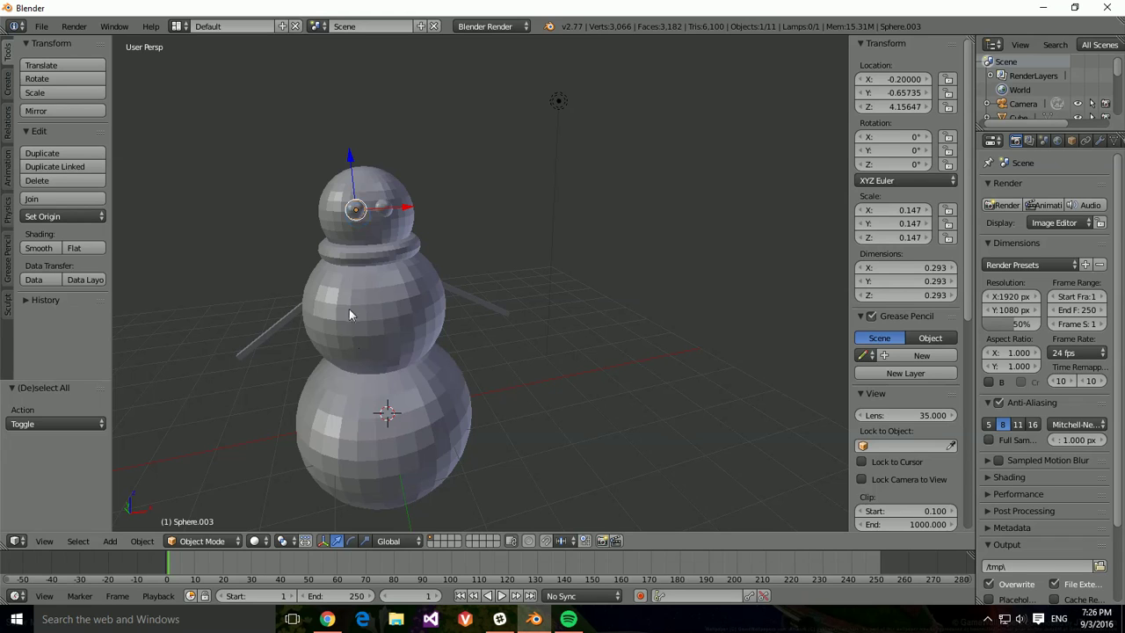
middle_click_drag(519, 397, 539, 348)
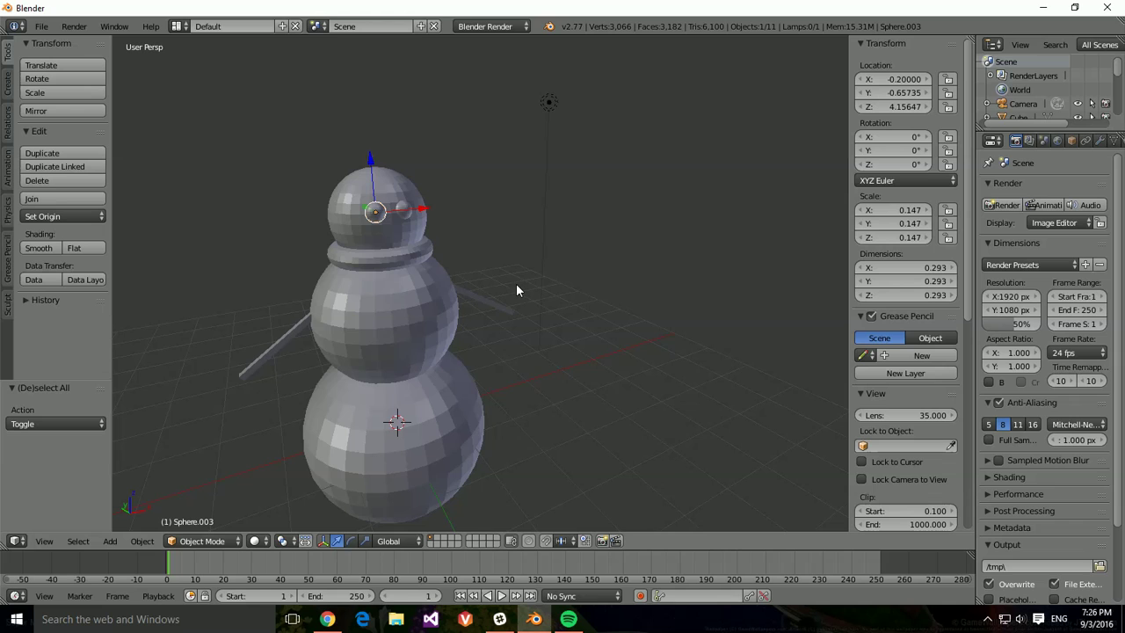
key("shift+d")
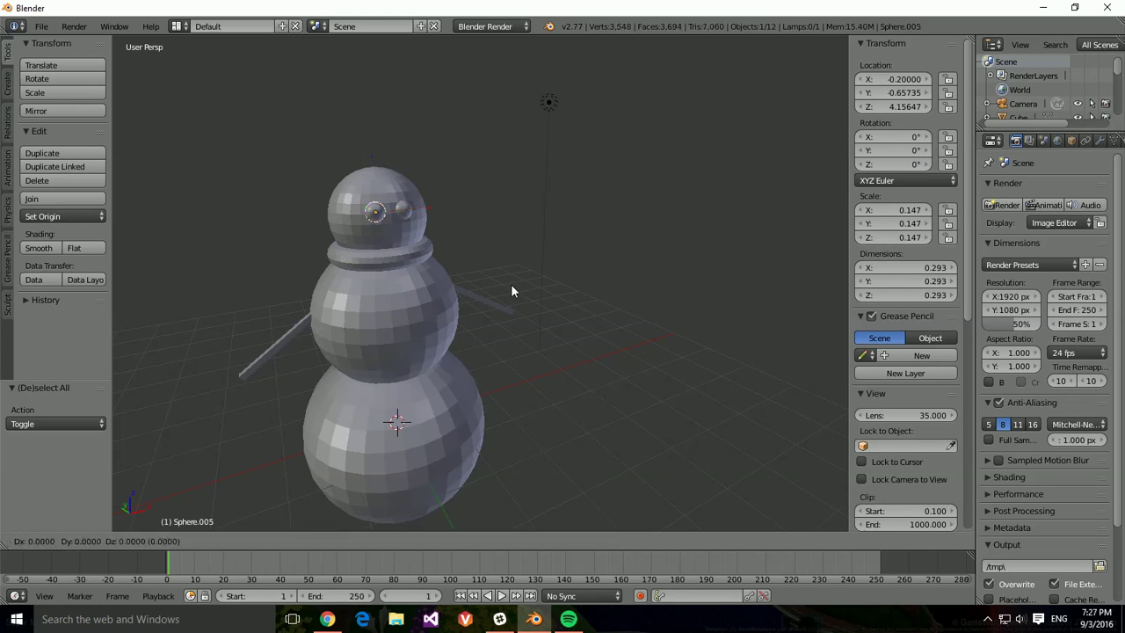
right_click(511, 284)
key("g")
key("z")
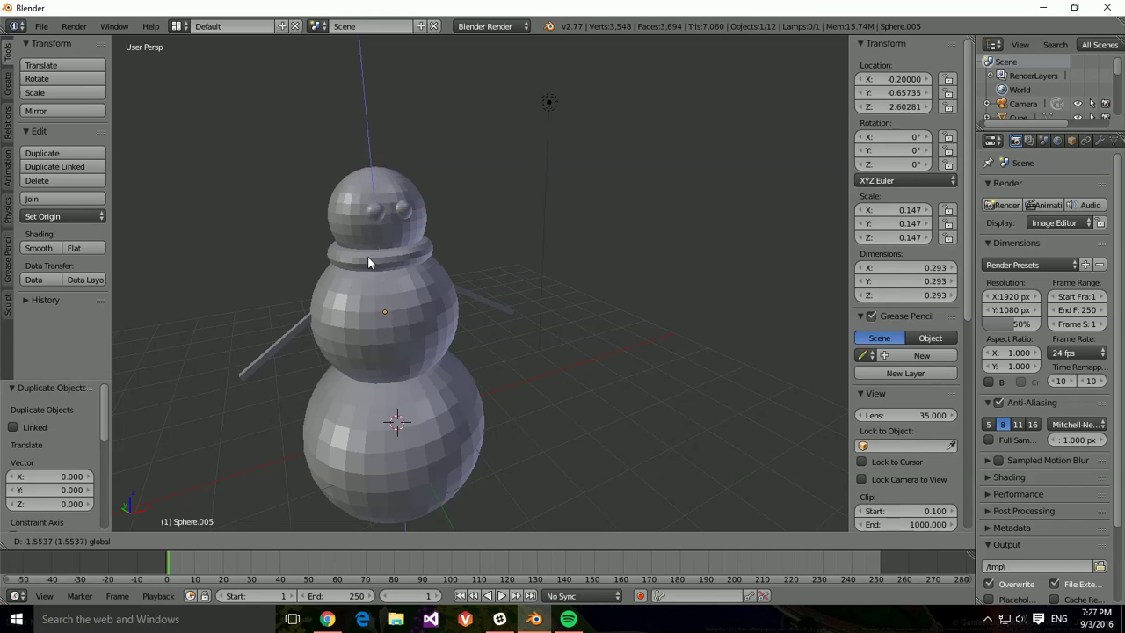
left_click(373, 200)
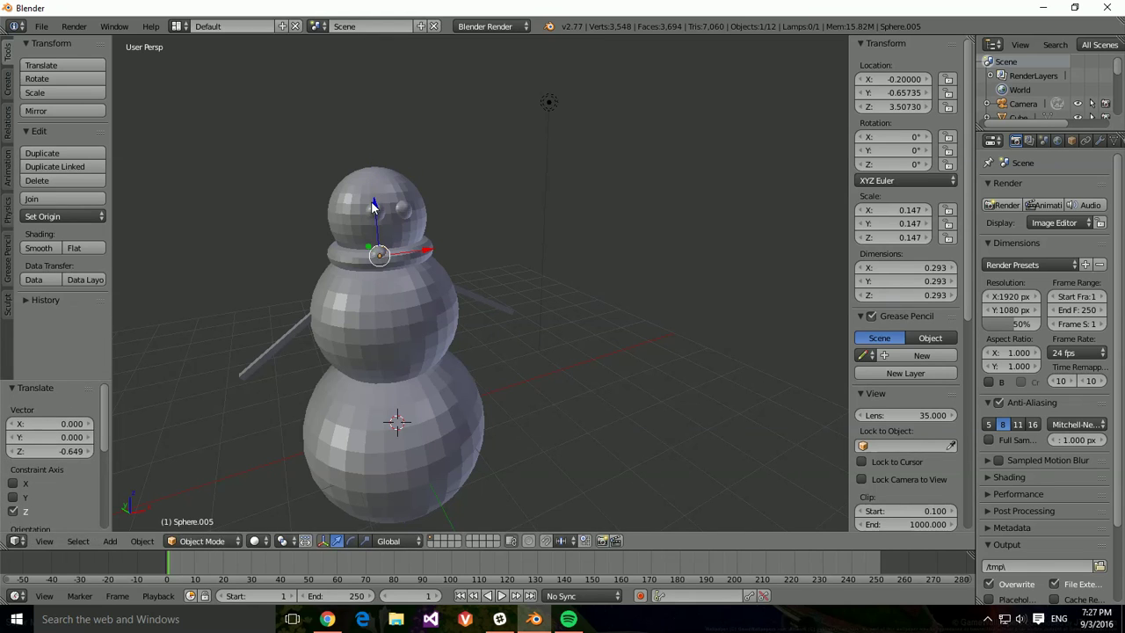
Step: Move the copied sphere down onto the middle body, shift it sideways, and bring it forward
key("g")
key("z")
left_click(373, 239)
key("g")
key("x")
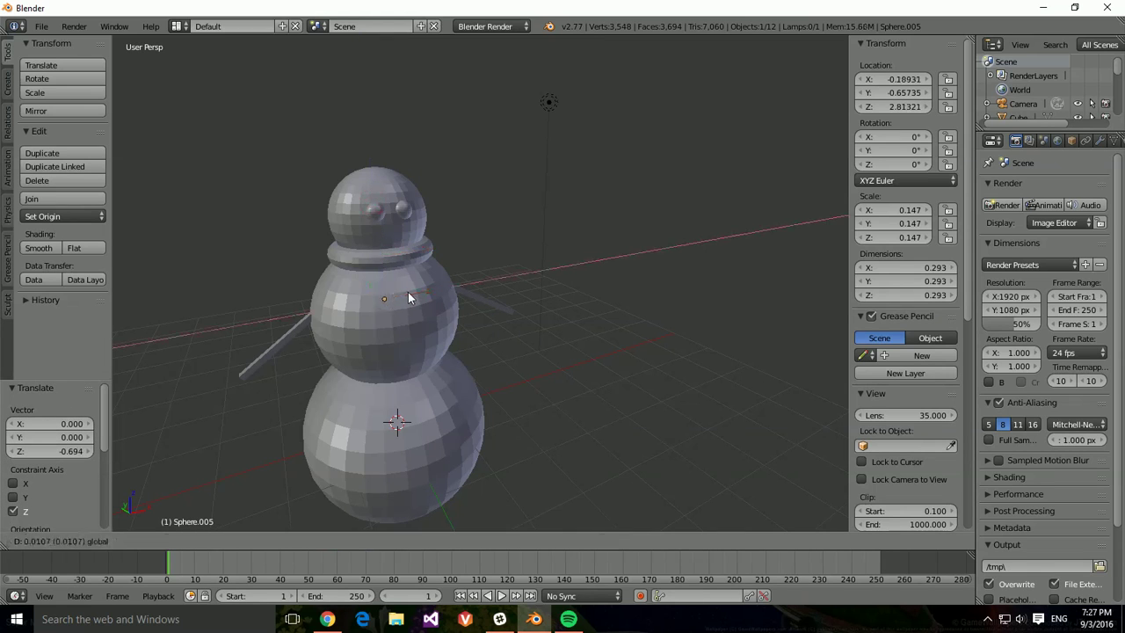
left_click(425, 293)
key("g")
key("y")
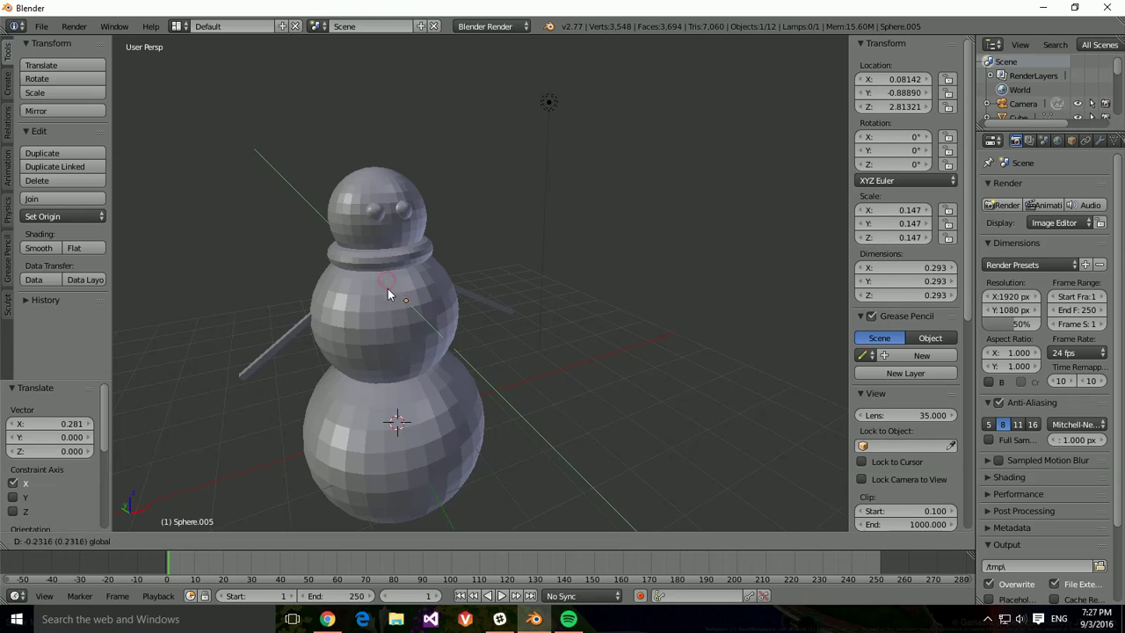
left_click(398, 301)
Step: Adjust the first button sideways and set its X location to 0
middle_click_drag(397, 301, 387, 358)
key("g")
key("x")
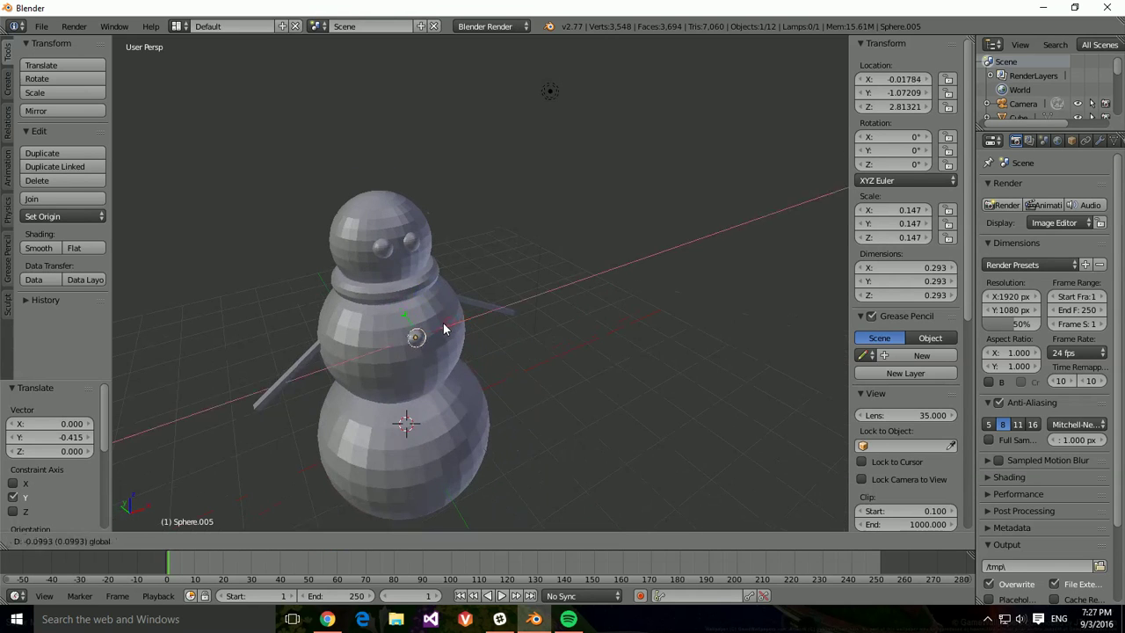
left_click(443, 328)
middle_click_drag(444, 329, 466, 298)
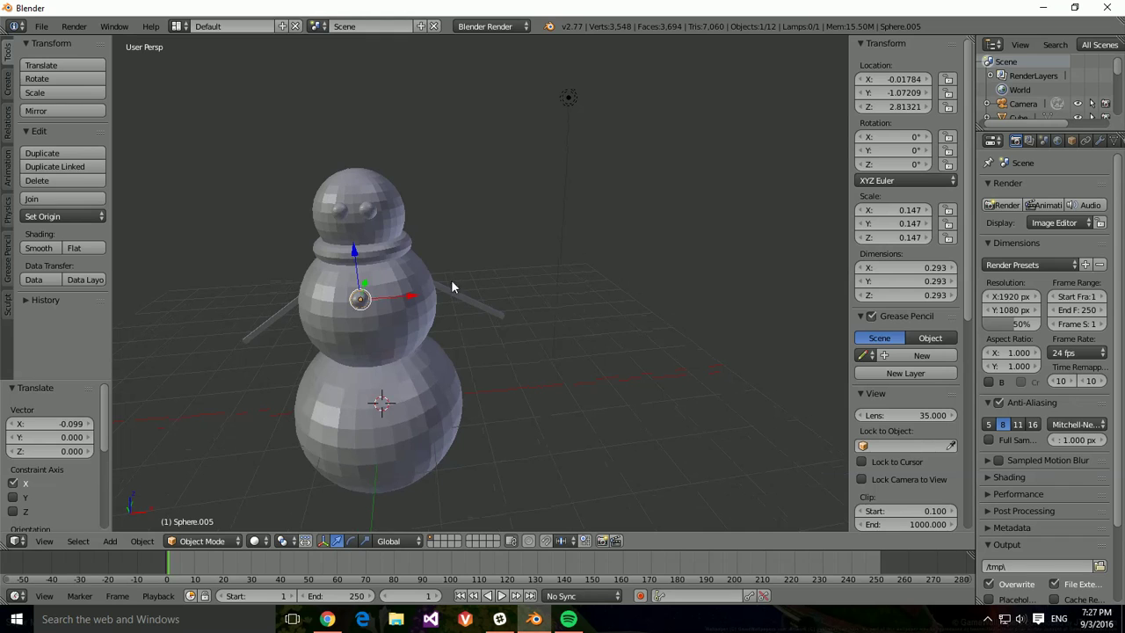
middle_click_drag(395, 347, 418, 332)
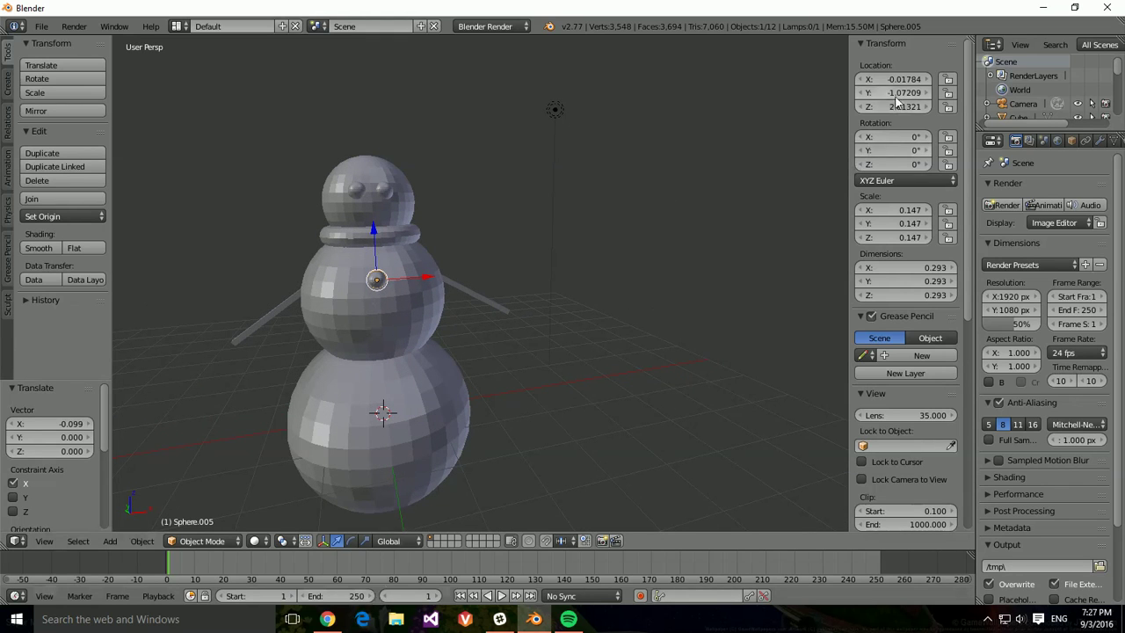
left_click(921, 79)
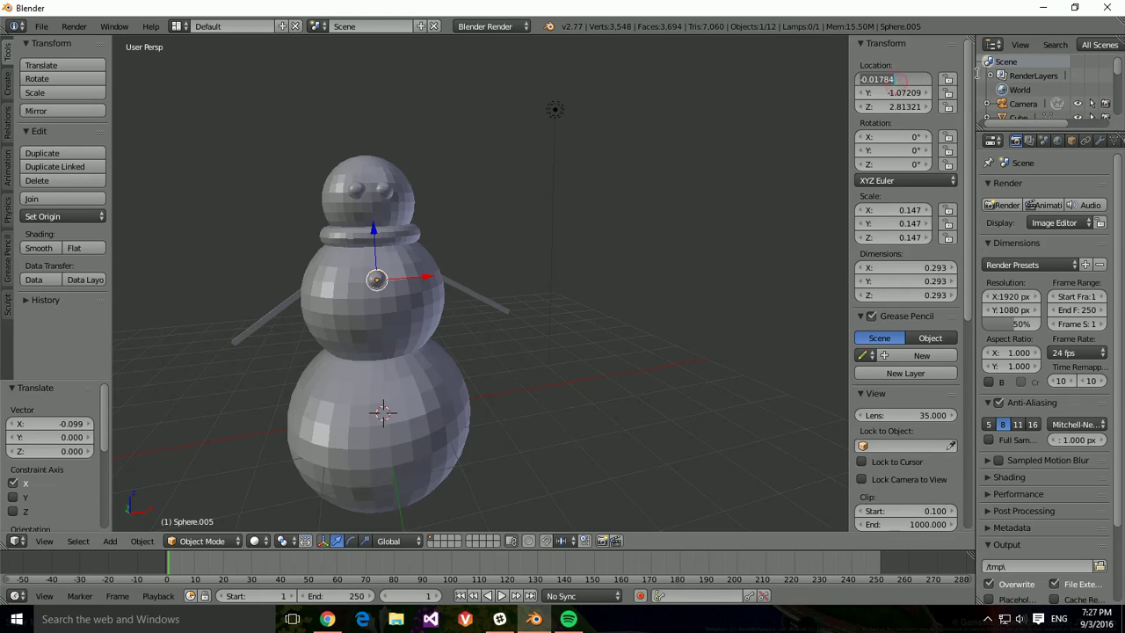
type("0")
key("Return")
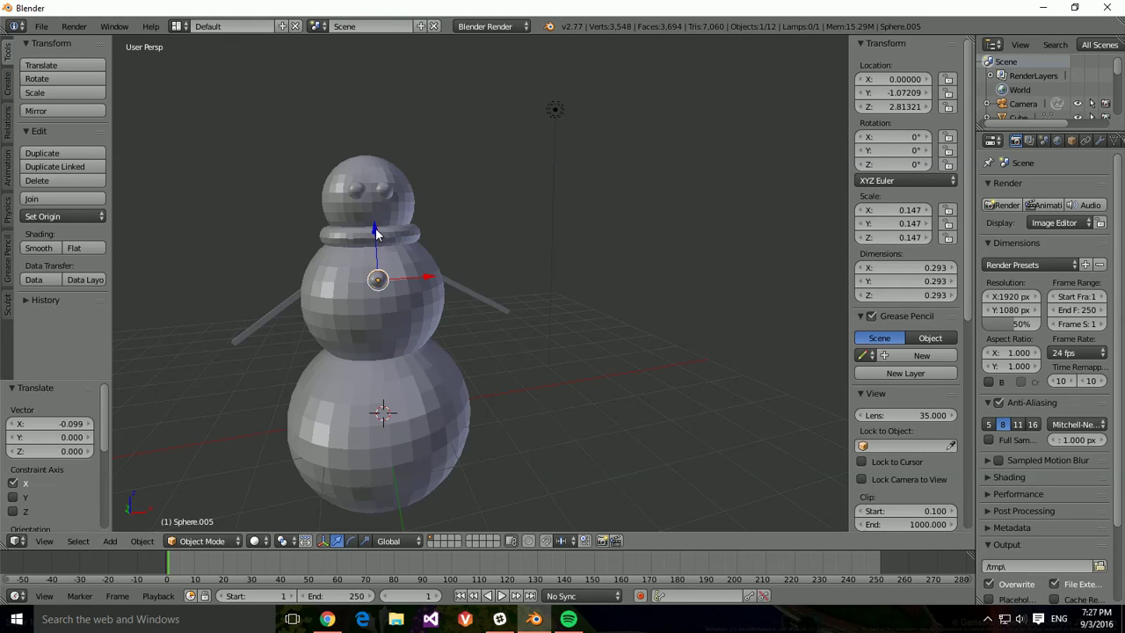
Step: Lower the first button slightly and push it forward onto the body surface
left_click_drag(375, 227, 377, 231)
middle_click_drag(539, 276, 642, 283)
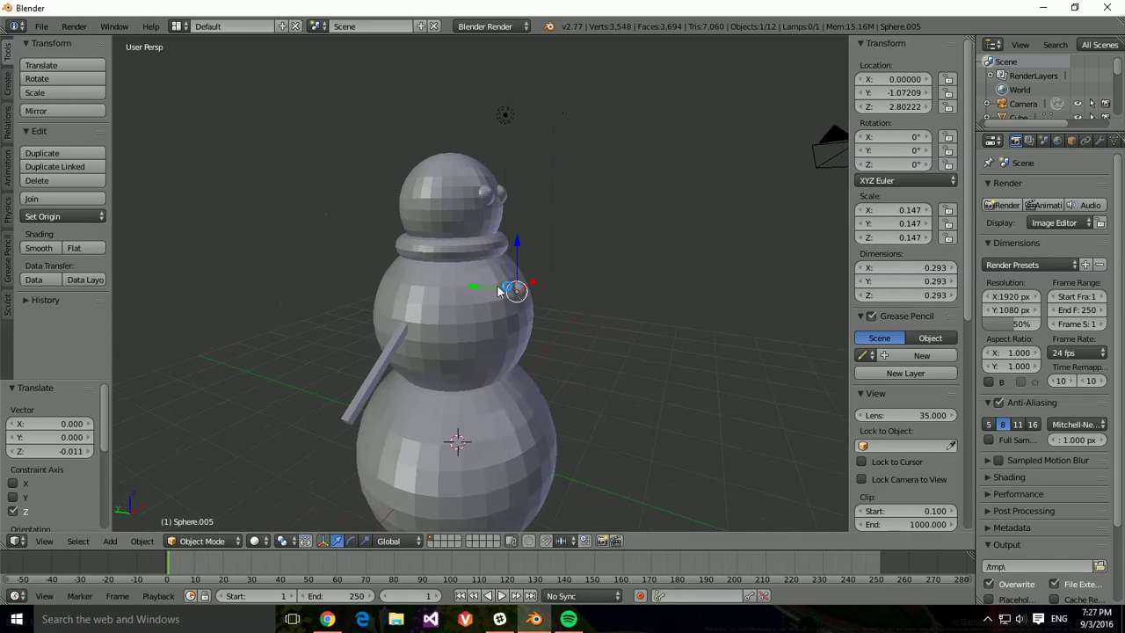
left_click_drag(482, 288, 520, 292)
middle_click_drag(606, 307, 409, 328)
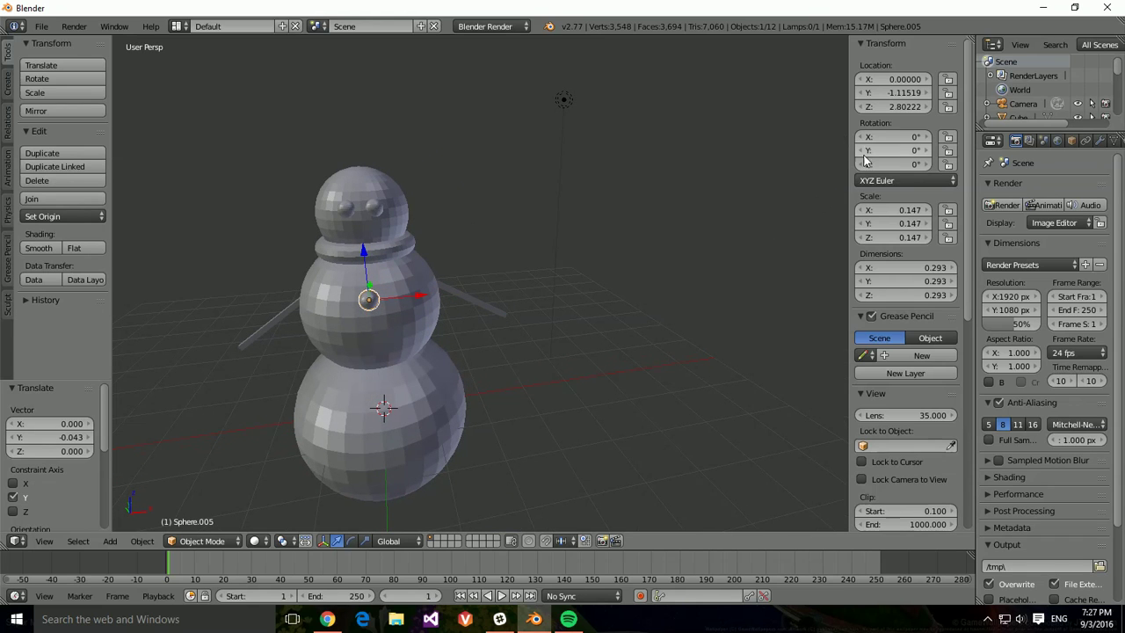
scroll(899, 162, "down", 5)
scroll(879, 251, "down", 3)
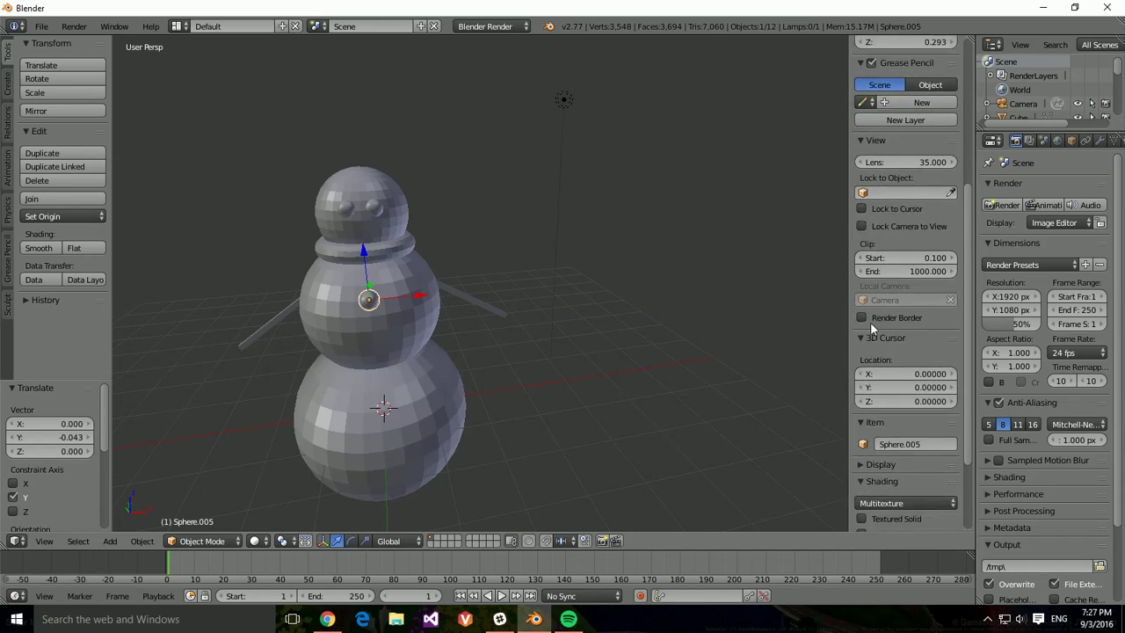
scroll(548, 366, "up", 3)
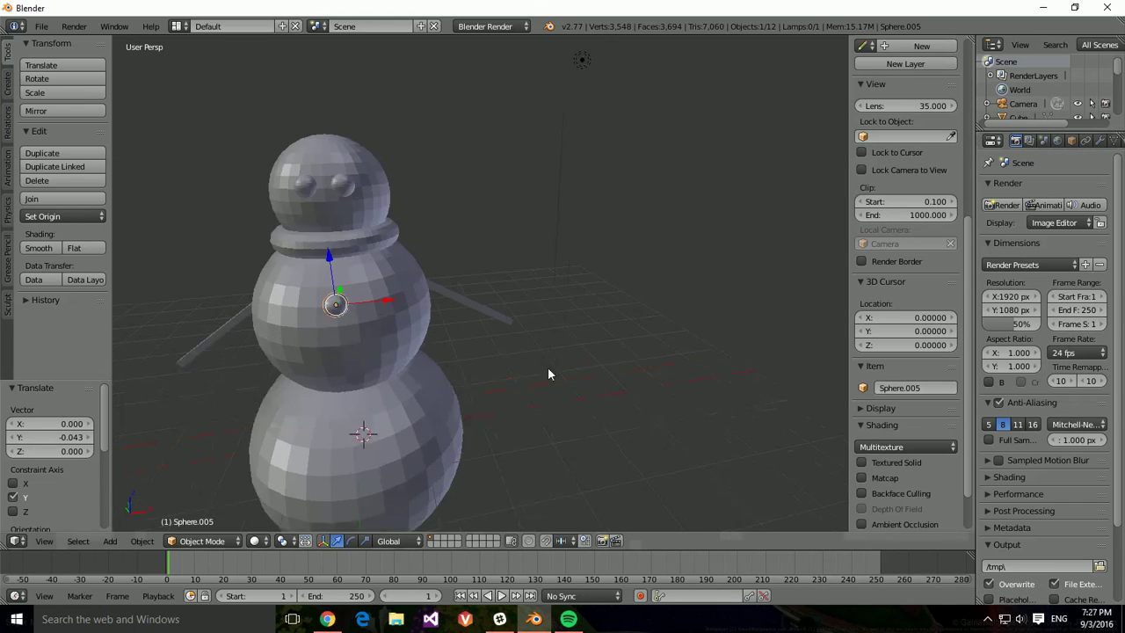
scroll(550, 366, "down", 4)
middle_click_drag(554, 369, 587, 367)
middle_click_drag(614, 311, 555, 312)
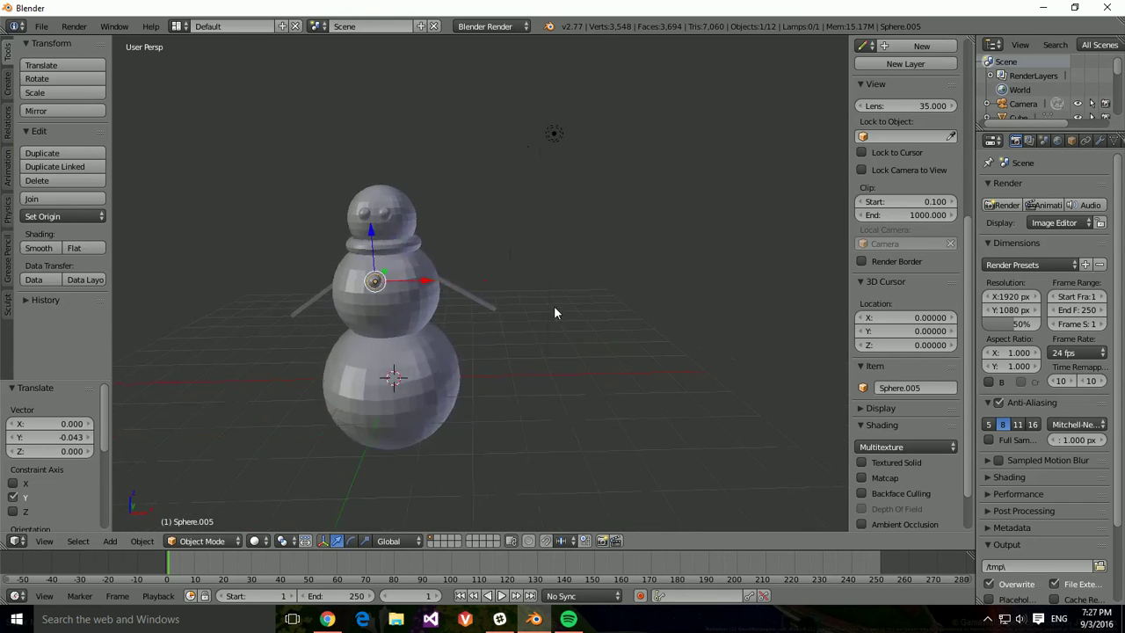
Step: Duplicate the button and place the second one lower on the body's front
key("shift+d")
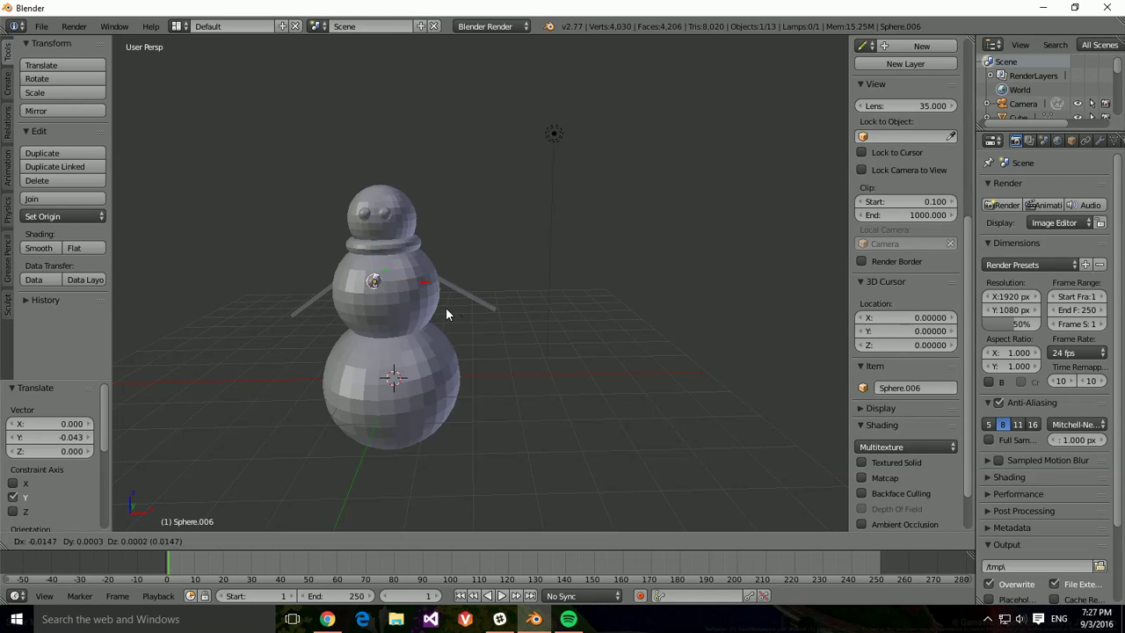
key("z")
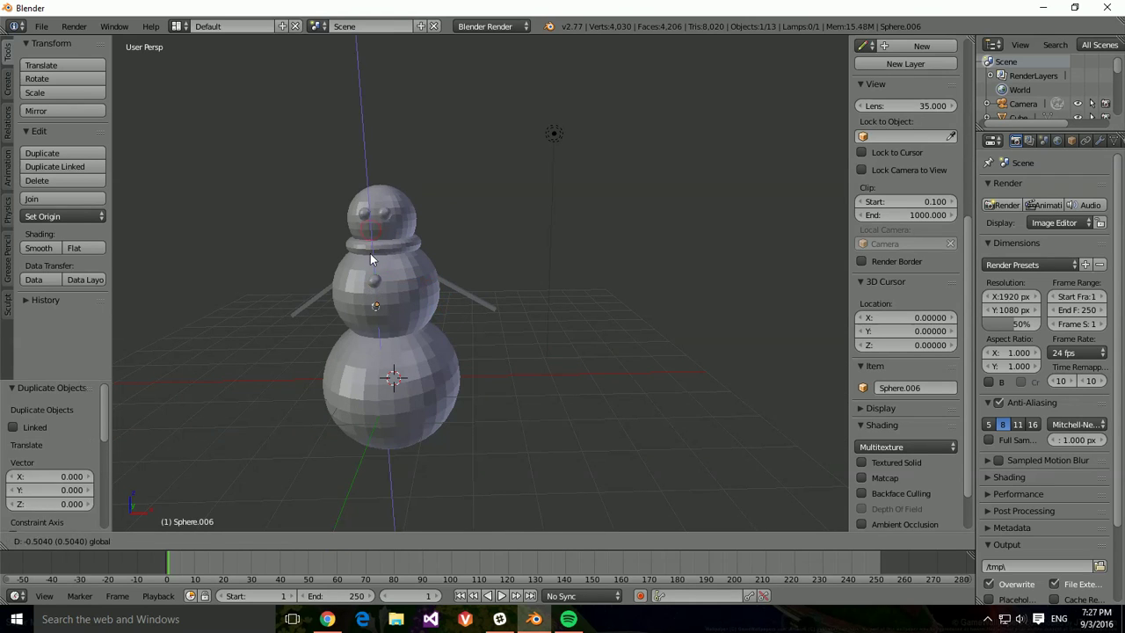
left_click(370, 254)
left_click_drag(385, 290, 384, 297)
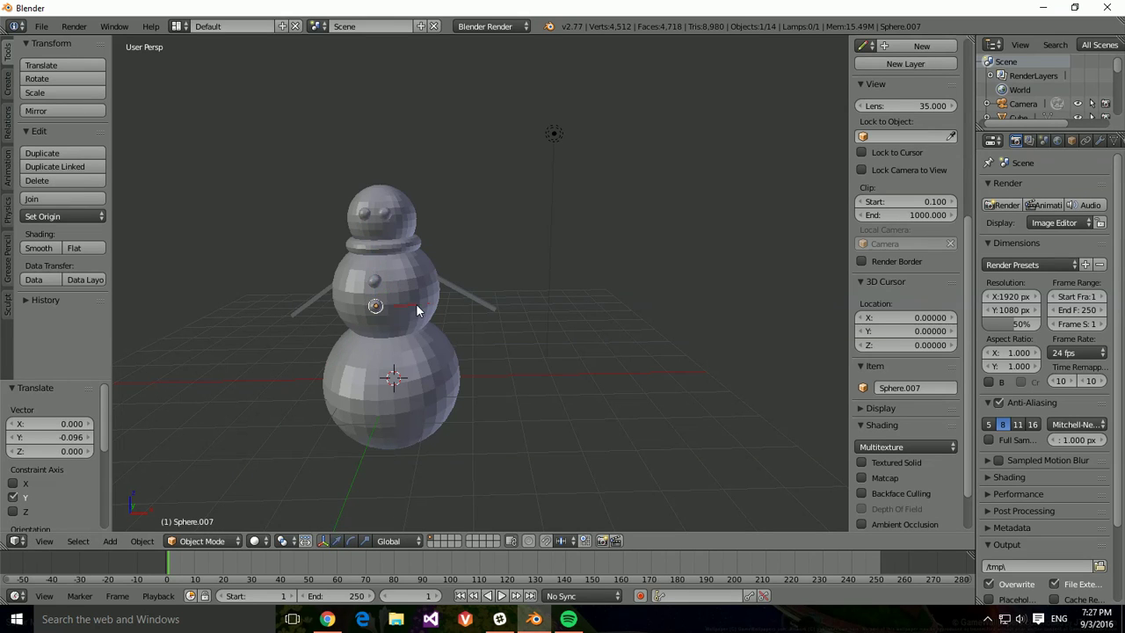
Step: Duplicate again to place a third button further down the body, then deselect all
key("shift+d")
right_click(398, 292)
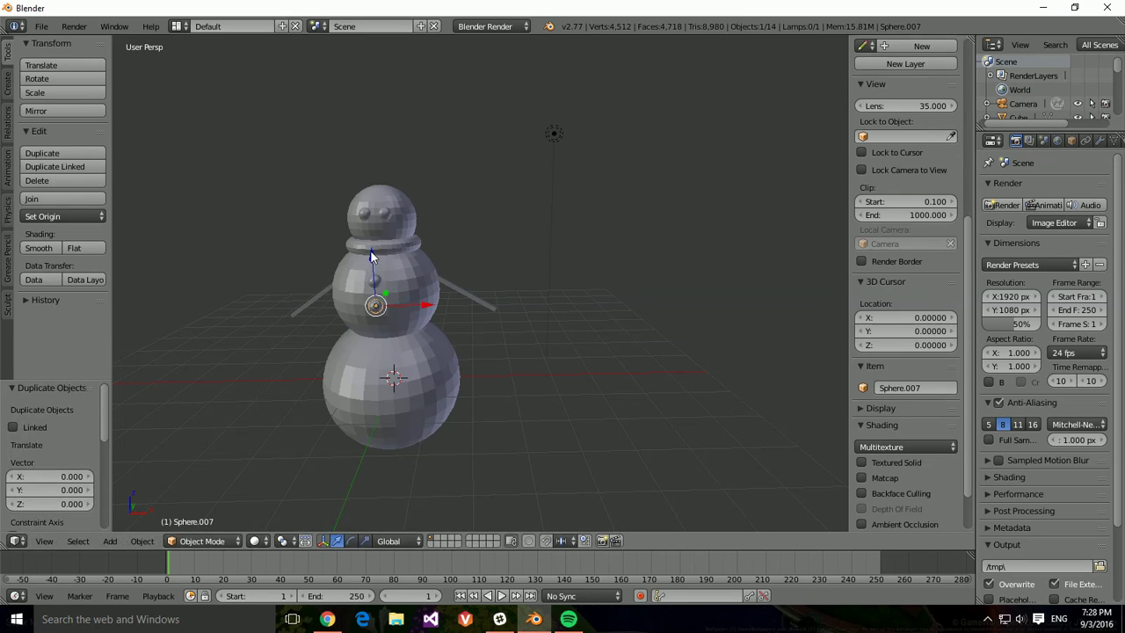
left_click_drag(370, 250, 387, 309)
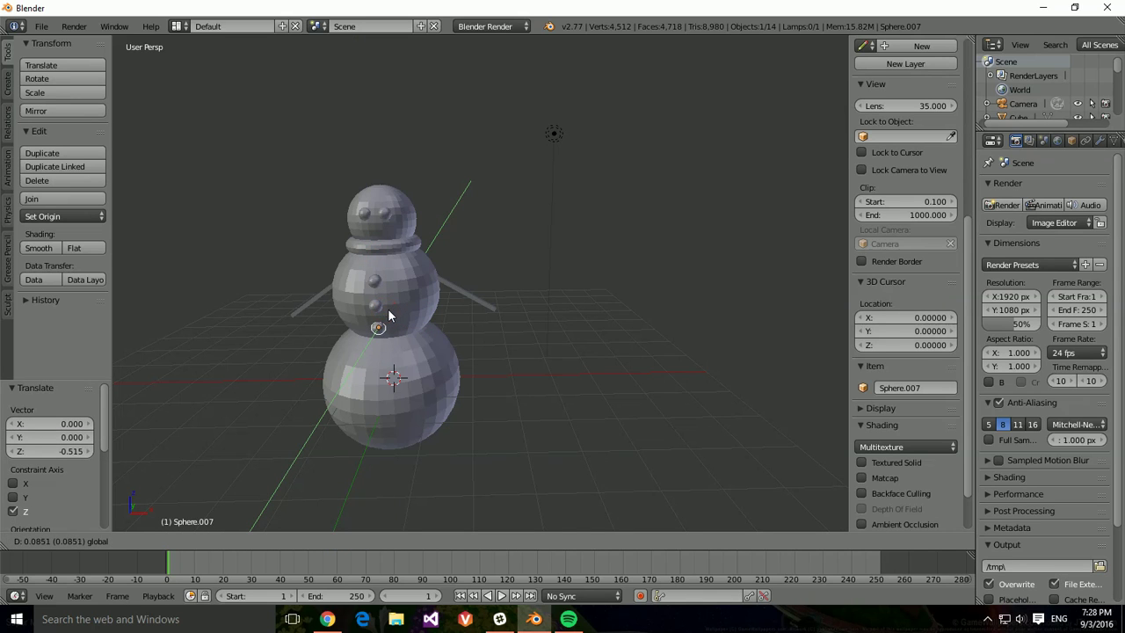
left_click(390, 314)
middle_click_drag(511, 328, 377, 331)
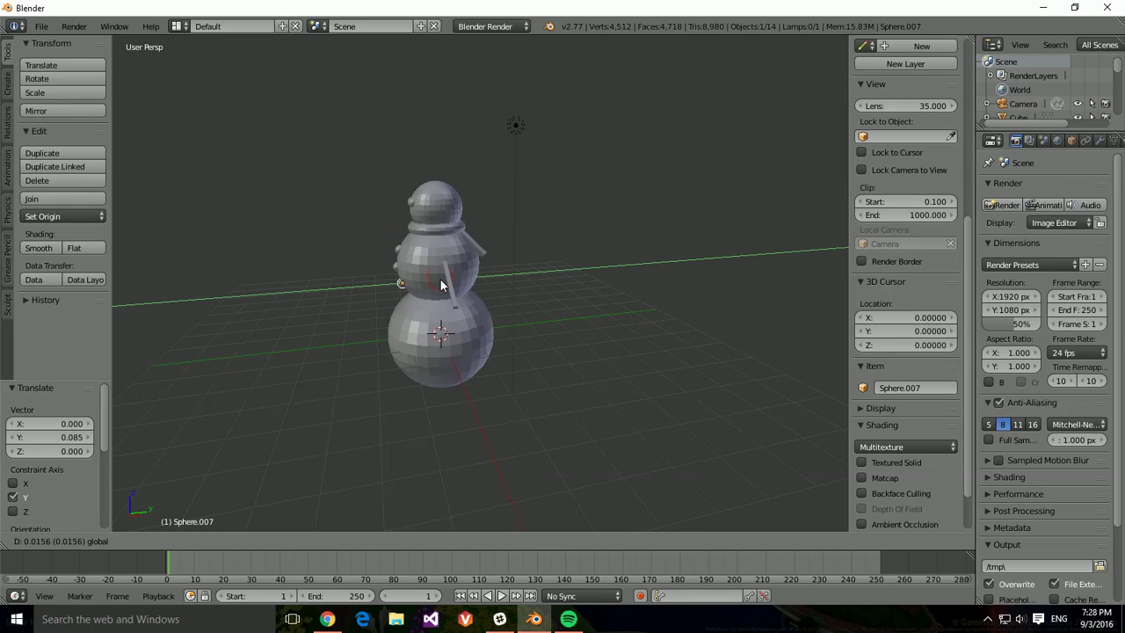
key("a")
middle_click_drag(432, 295, 556, 304)
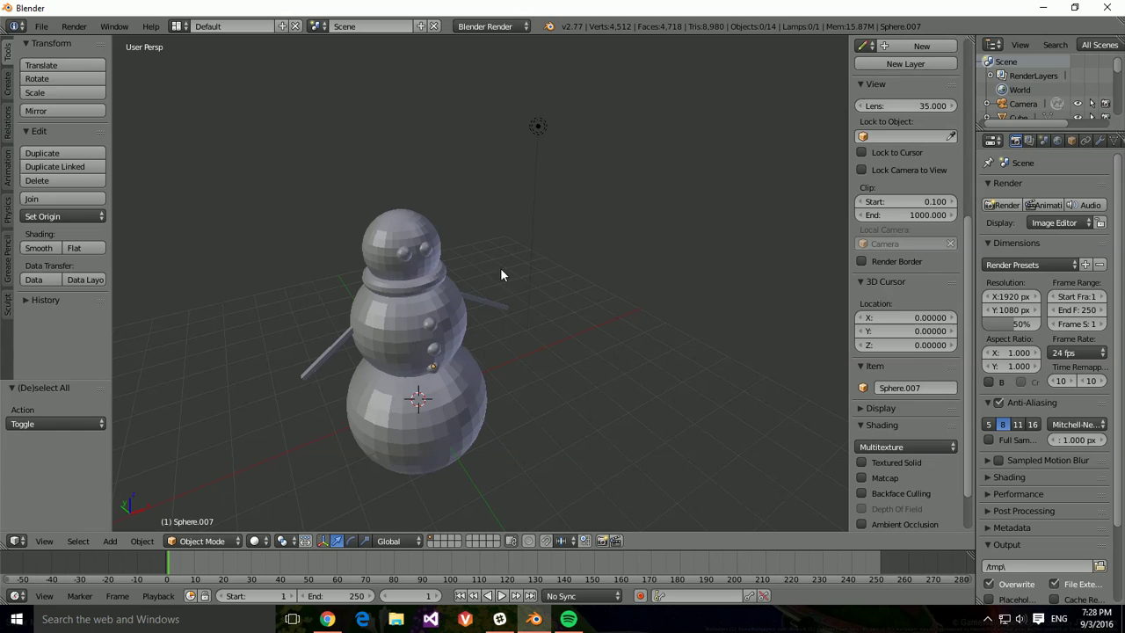
Step: Add a cube mesh and move it above the snowman's head
middle_click_drag(565, 292, 536, 397)
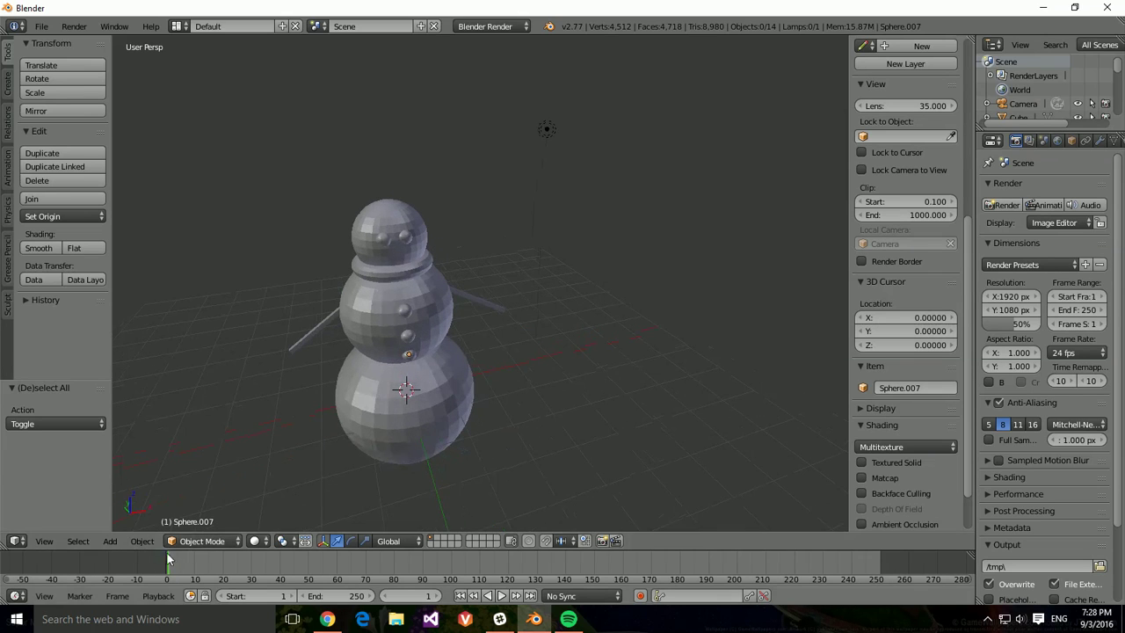
left_click(108, 540)
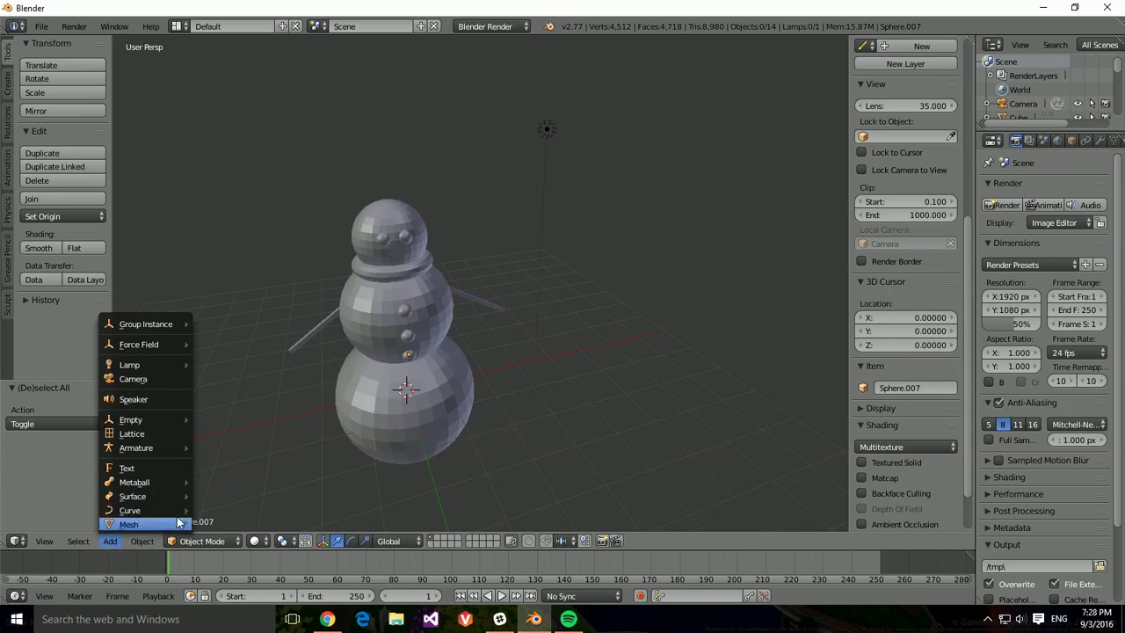
left_click(110, 541)
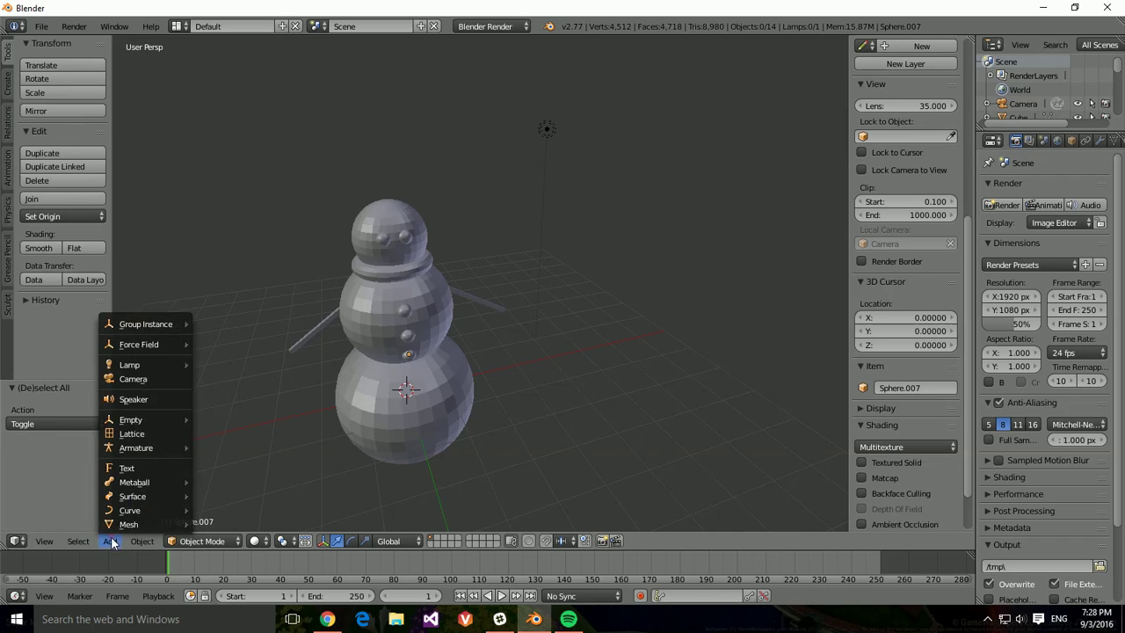
mouse_move(126, 523)
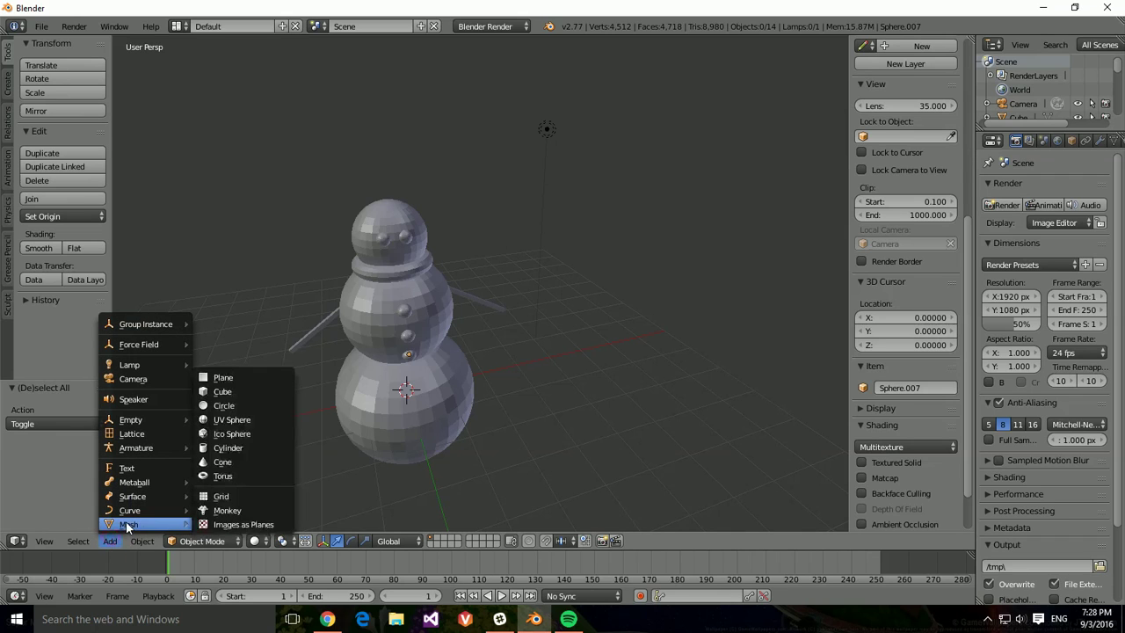
left_click(233, 394)
key("g")
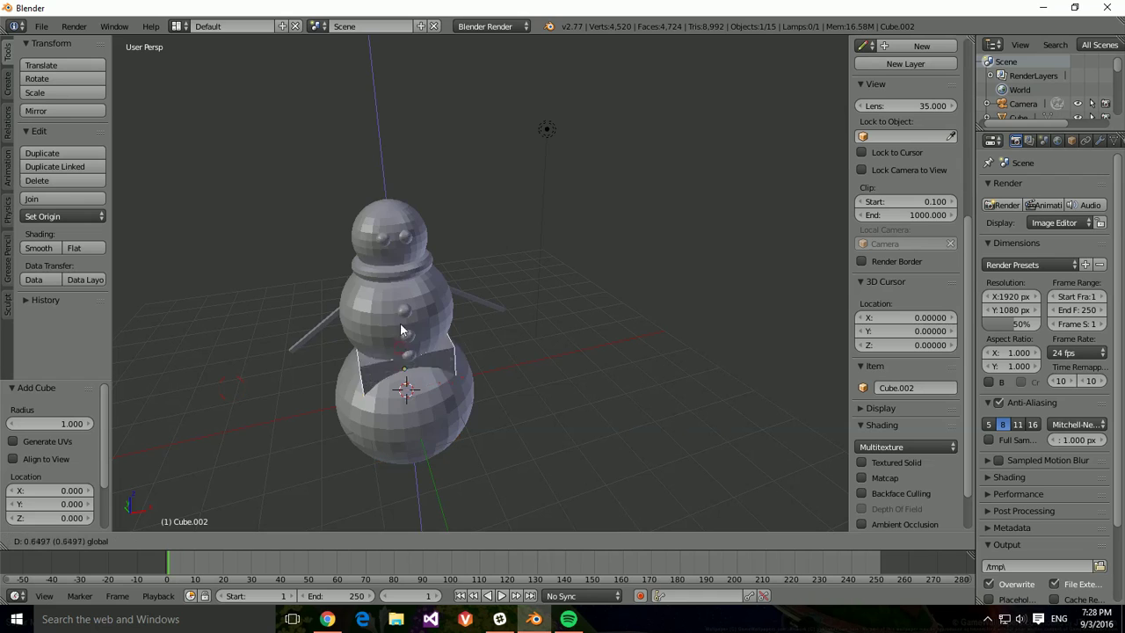
left_click(380, 92)
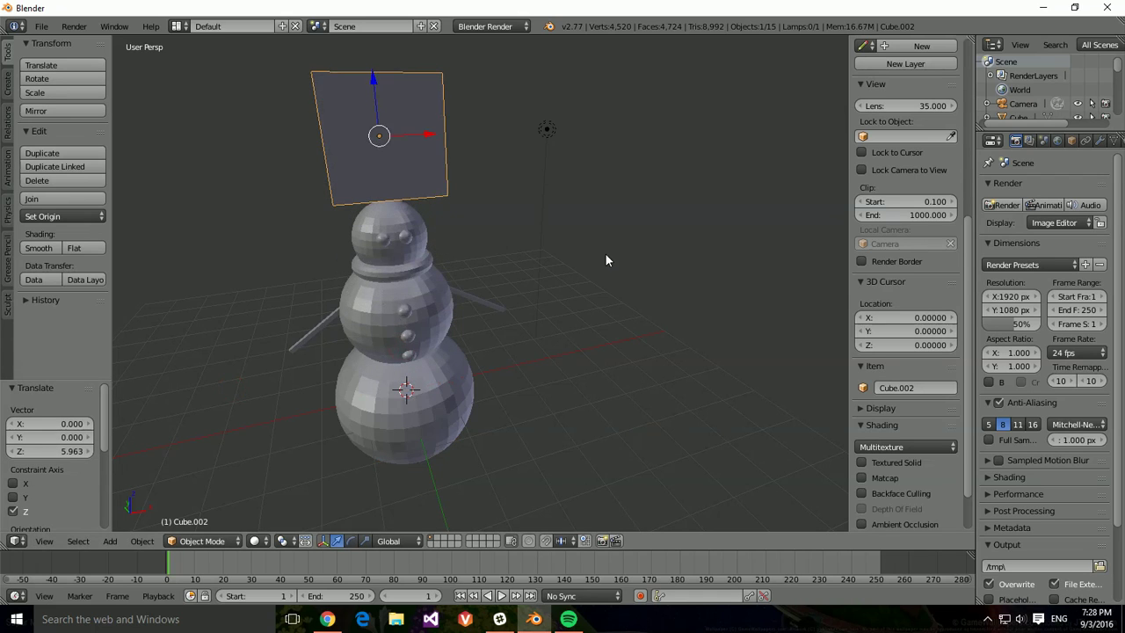
Step: Scale the cube along Z into a thin slab and lower it onto the head
middle_click_drag(606, 254, 601, 238)
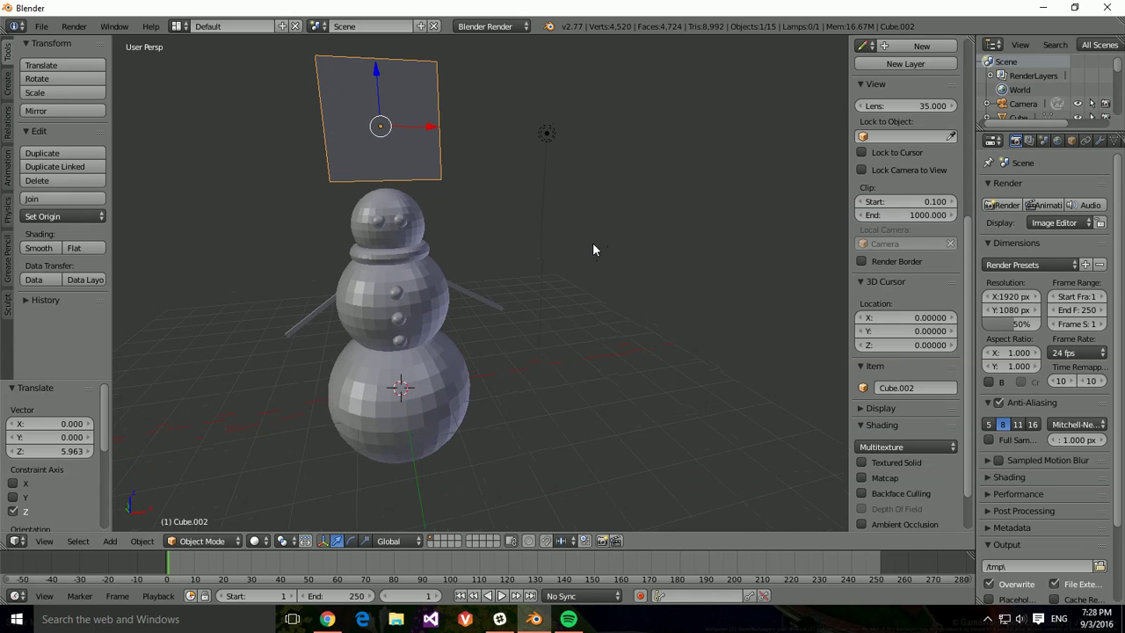
key("s")
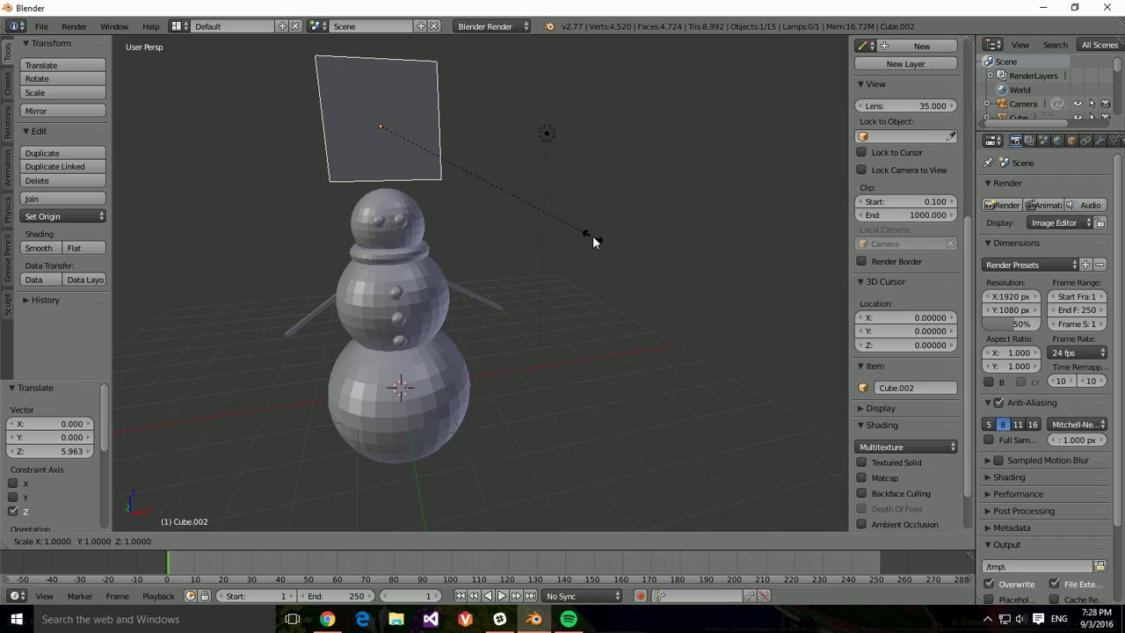
key("z")
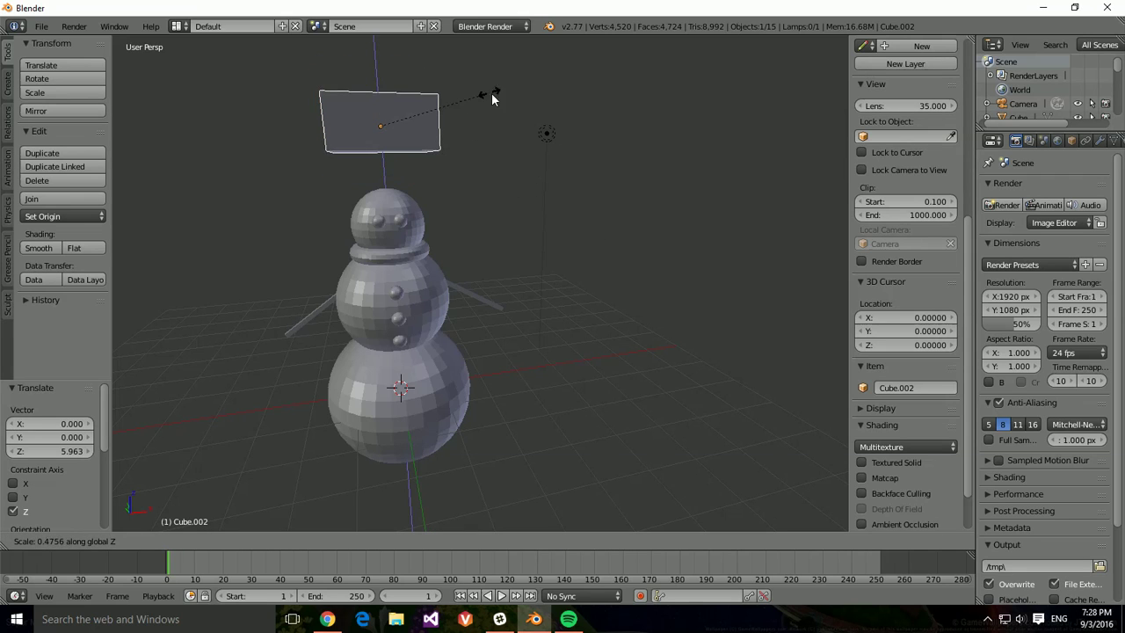
left_click(388, 112)
key("g")
key("z")
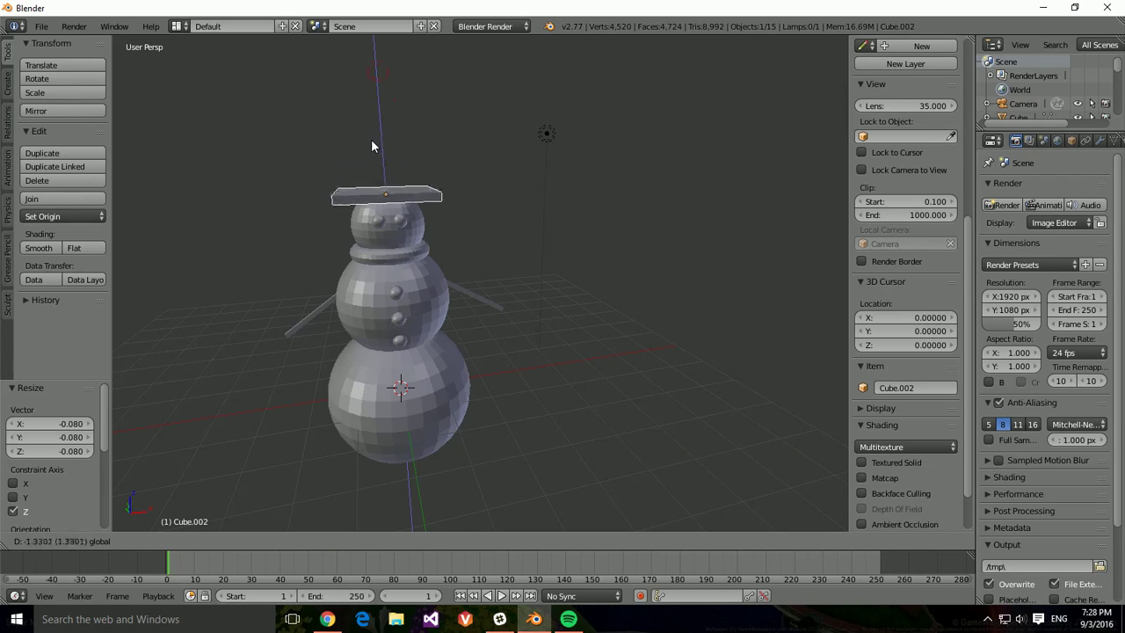
left_click(371, 140)
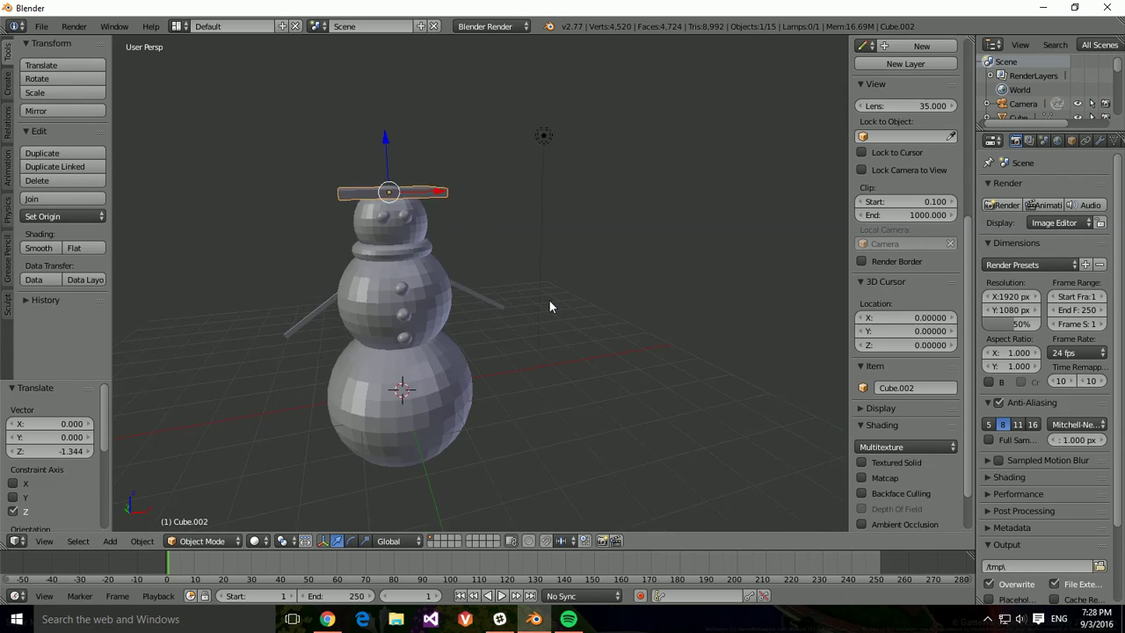
middle_click_drag(549, 300, 547, 294)
Step: Add a cylinder, raise it above the brim, shrink it to about 0.6, and lower it onto the brim
left_click(107, 541)
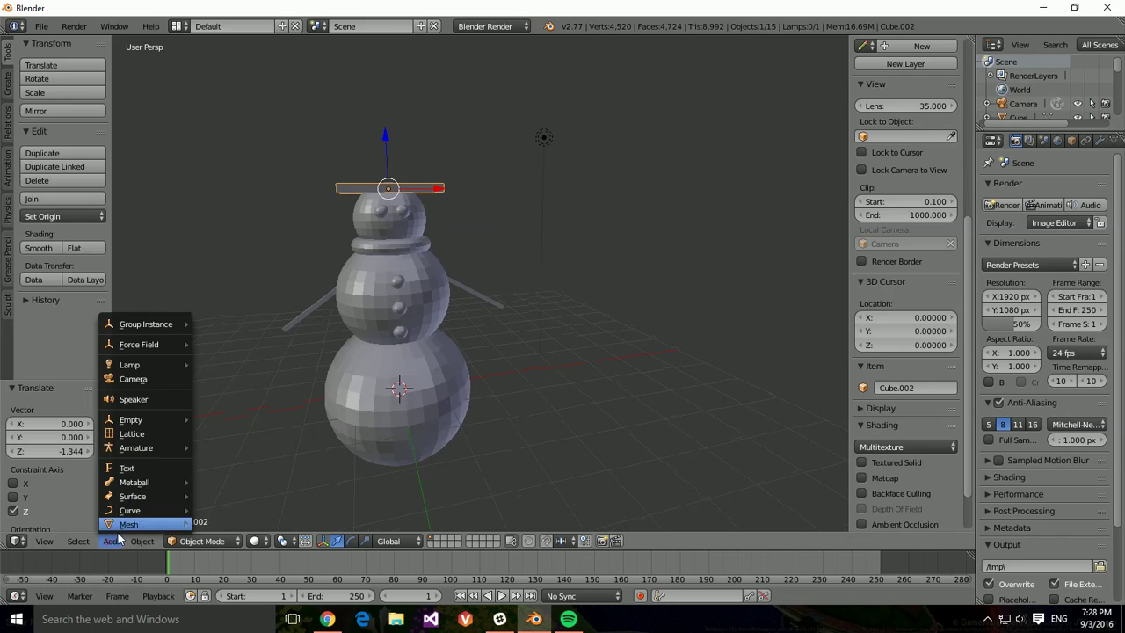
mouse_move(123, 525)
left_click(232, 451)
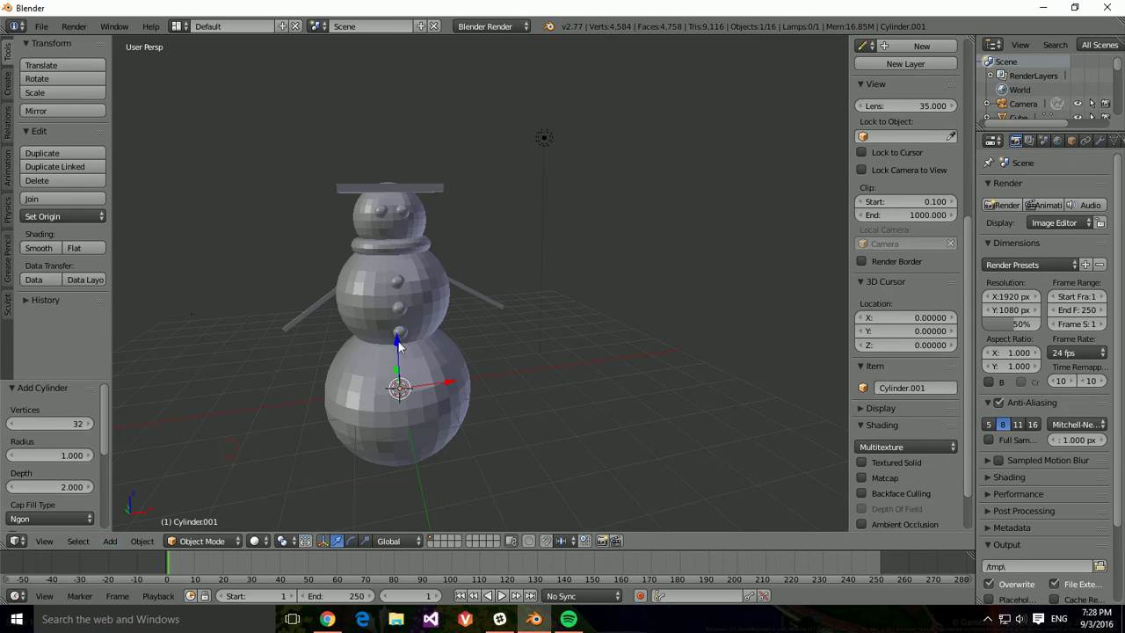
left_click_drag(396, 342, 399, 80)
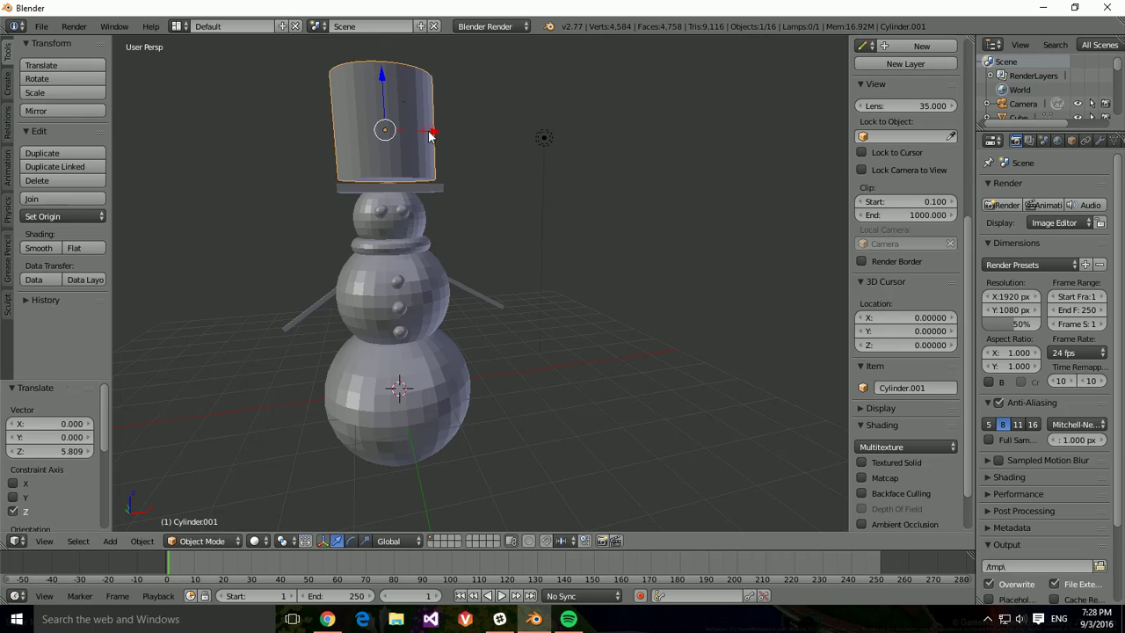
scroll(877, 346, "up", 10)
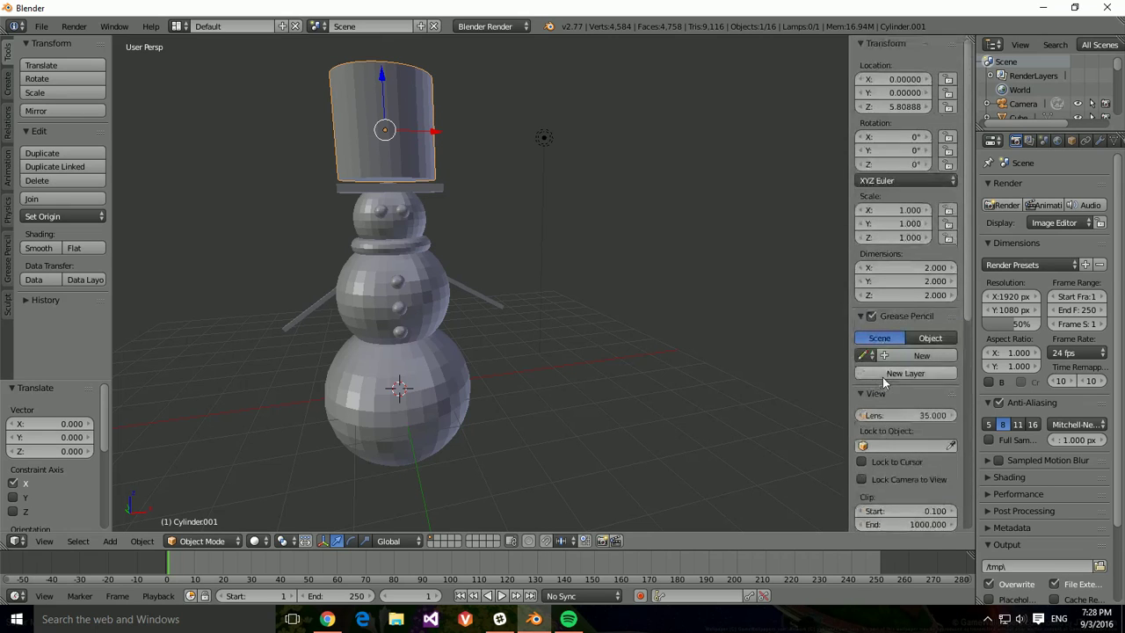
key("s")
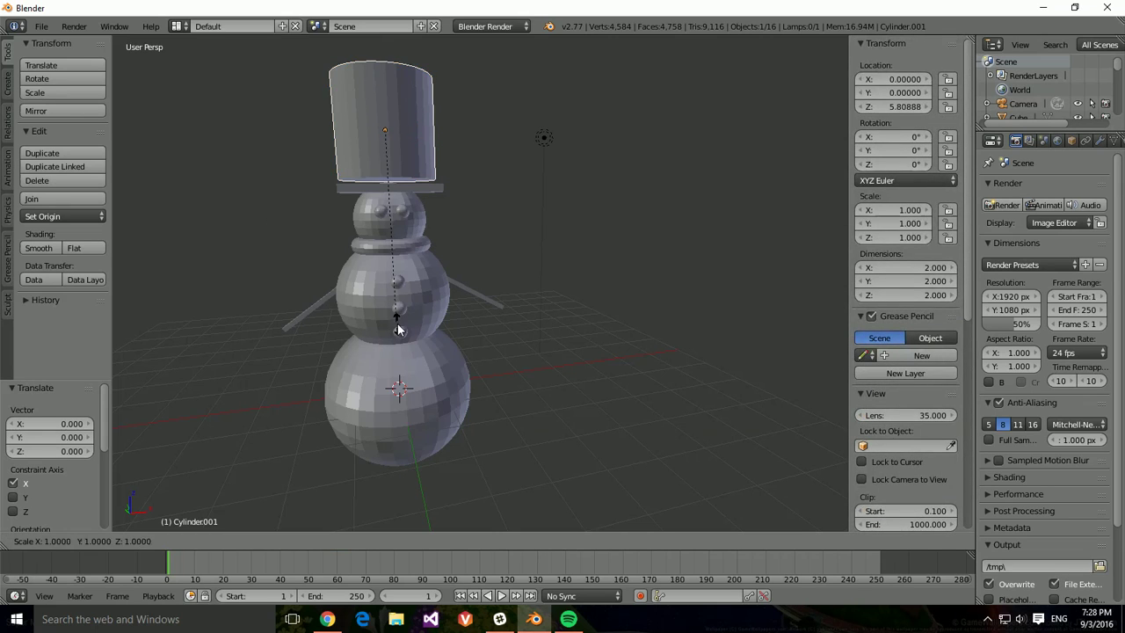
left_click(393, 252)
left_click_drag(384, 75, 382, 98)
middle_click_drag(383, 104, 562, 307)
Step: Scale the brim to 0.805 and the cylinder to about 0.5, then seat the cylinder on the brim
right_click(397, 220)
middle_click_drag(551, 260, 613, 260)
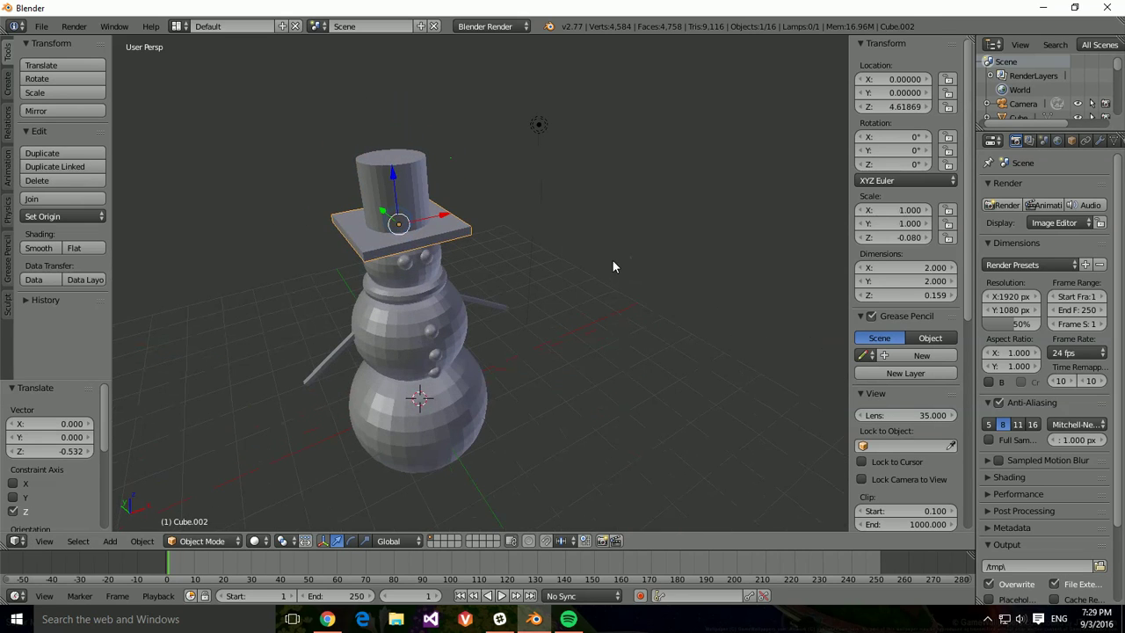
key("s")
left_click(570, 258)
right_click(391, 180)
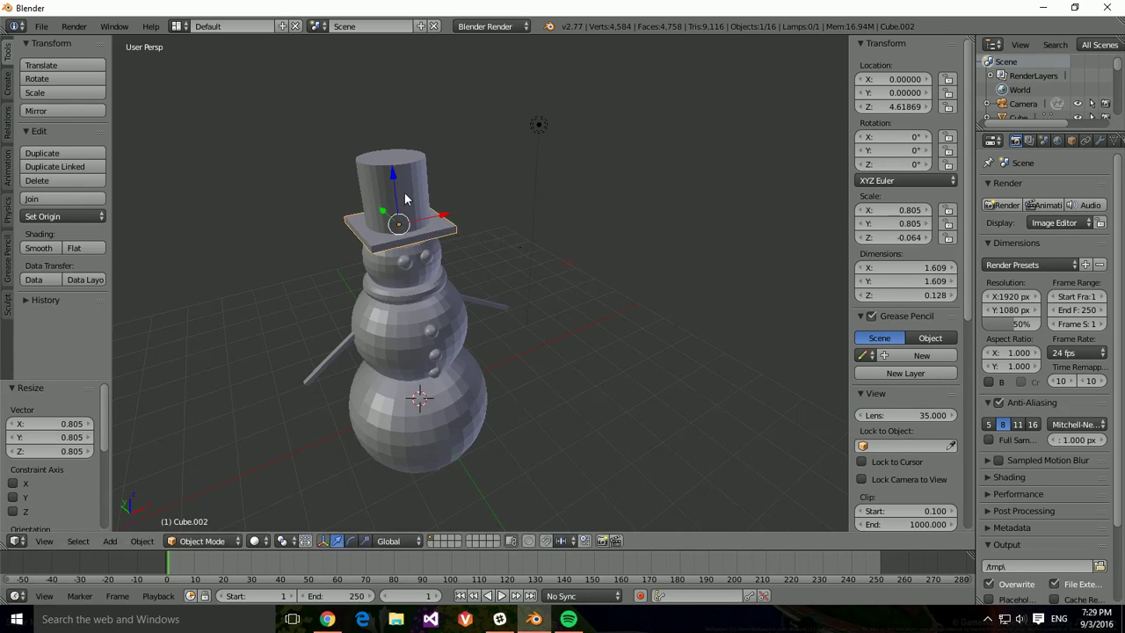
key("s")
left_click(567, 240)
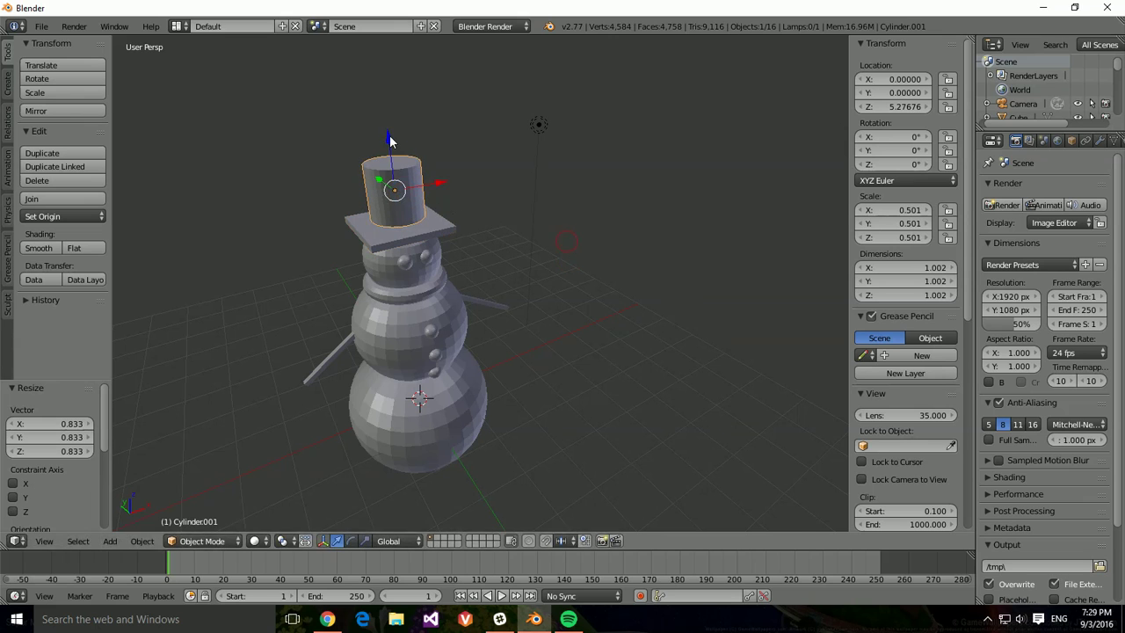
key("g")
key("z")
left_click(532, 231)
middle_click_drag(531, 232, 499, 194)
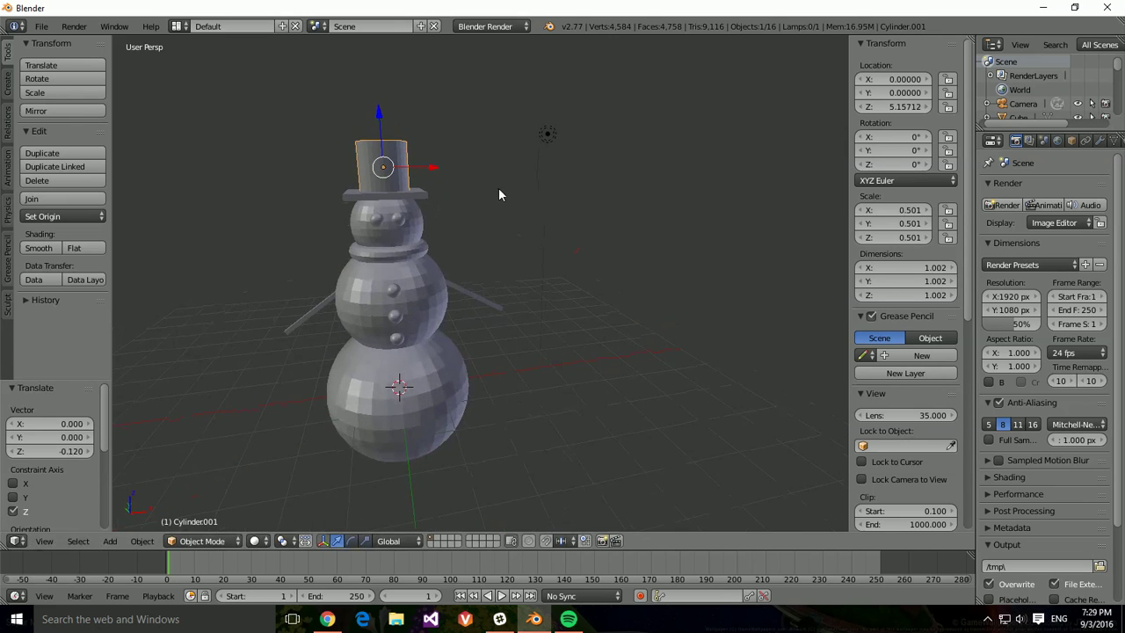
key("a")
middle_click_drag(510, 234, 470, 215)
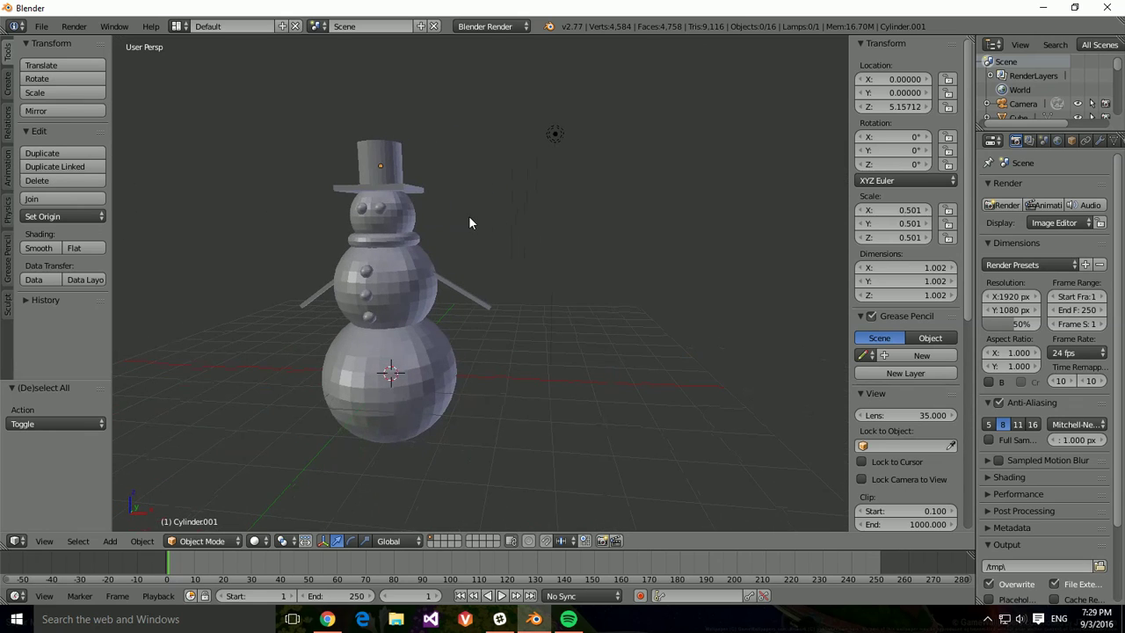
left_click(109, 541)
mouse_move(123, 524)
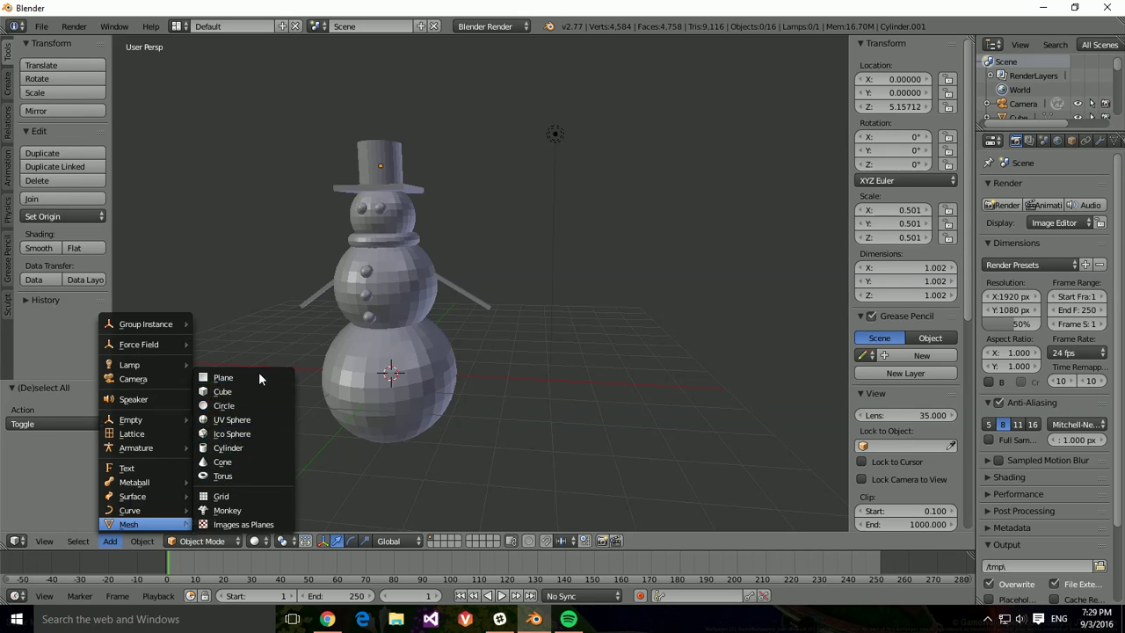
middle_click_drag(549, 365, 484, 422)
scroll(634, 424, "down", 3)
scroll(395, 409, "up", 4)
scroll(422, 429, "down", 3)
scroll(486, 422, "up", 4)
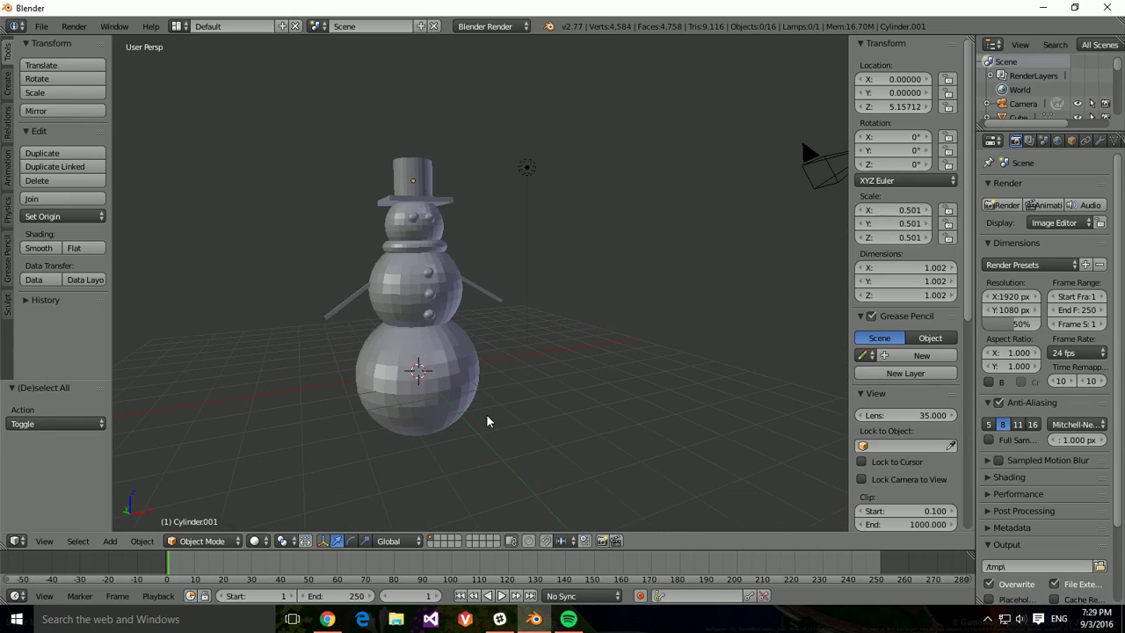
scroll(522, 409, "down", 1)
scroll(510, 392, "down", 2)
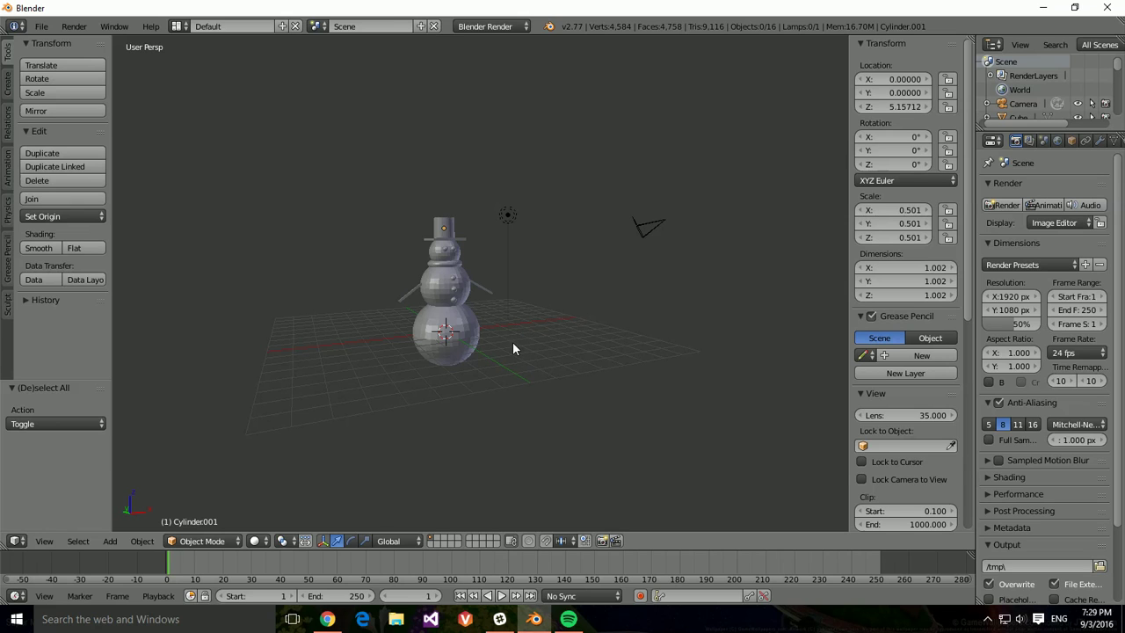
scroll(485, 257, "down", 2)
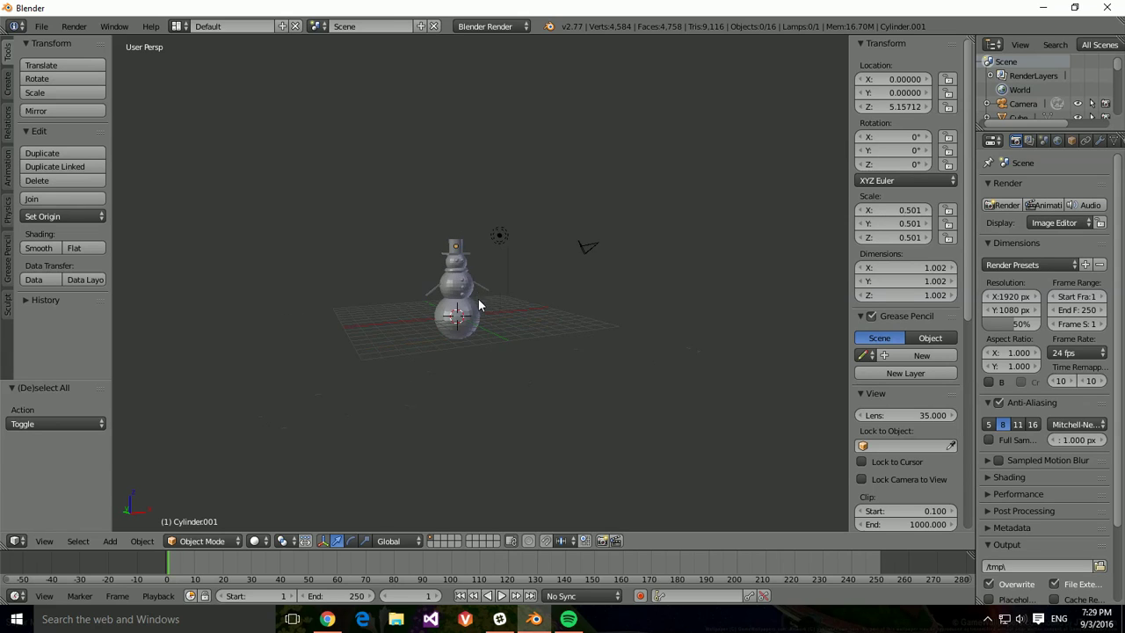
scroll(479, 304, "up", 7)
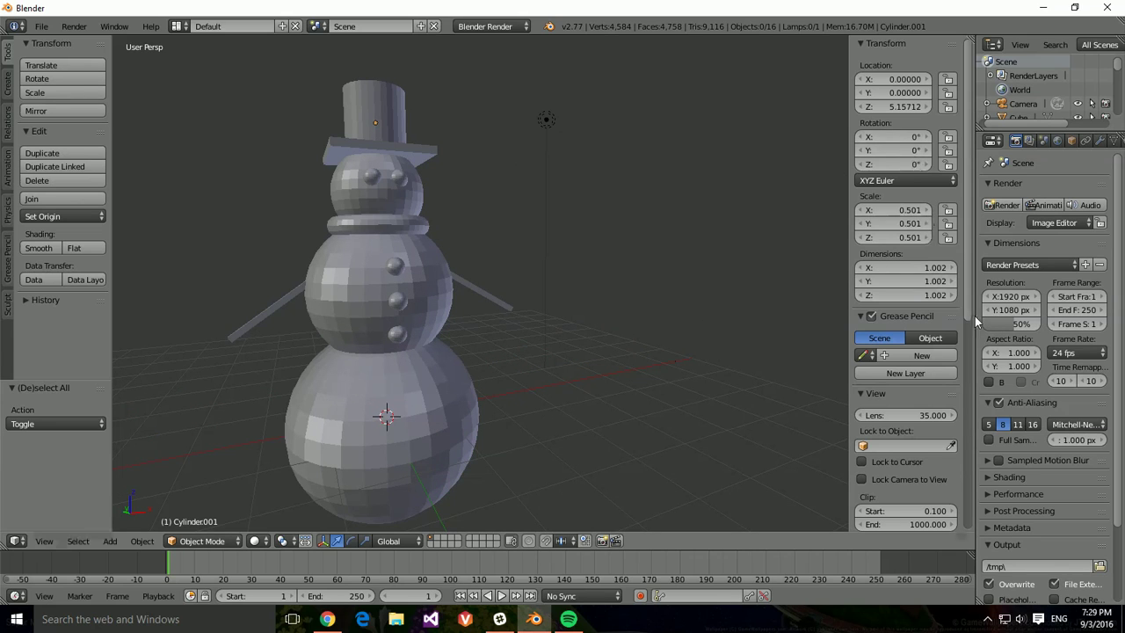
left_click_drag(971, 318, 969, 542)
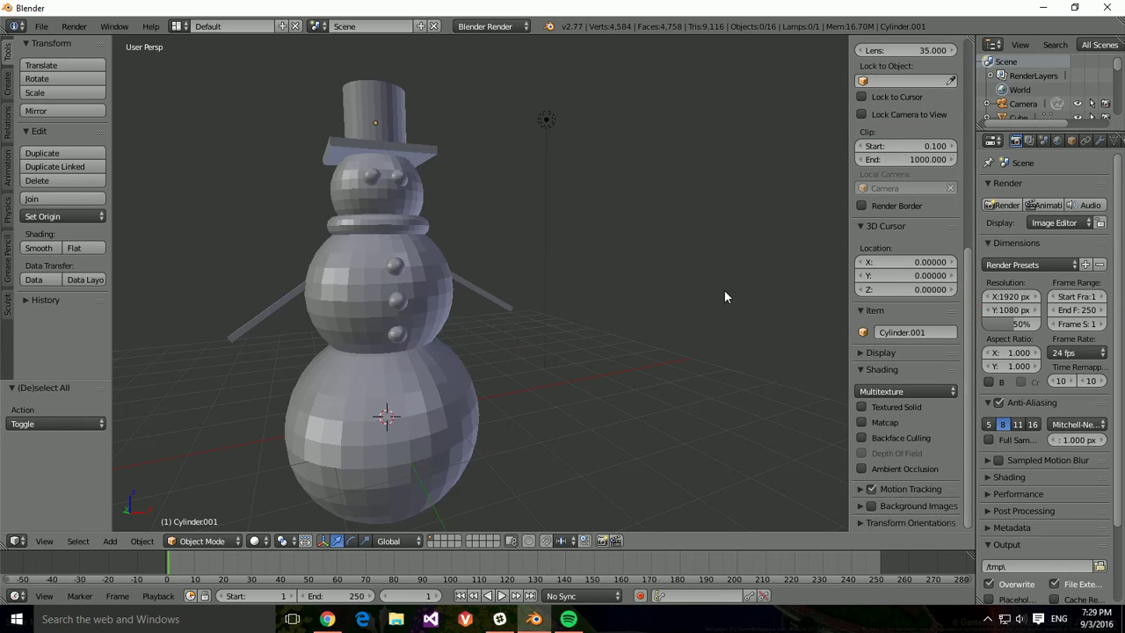
scroll(719, 299, "down", 4)
scroll(711, 302, "up", 4)
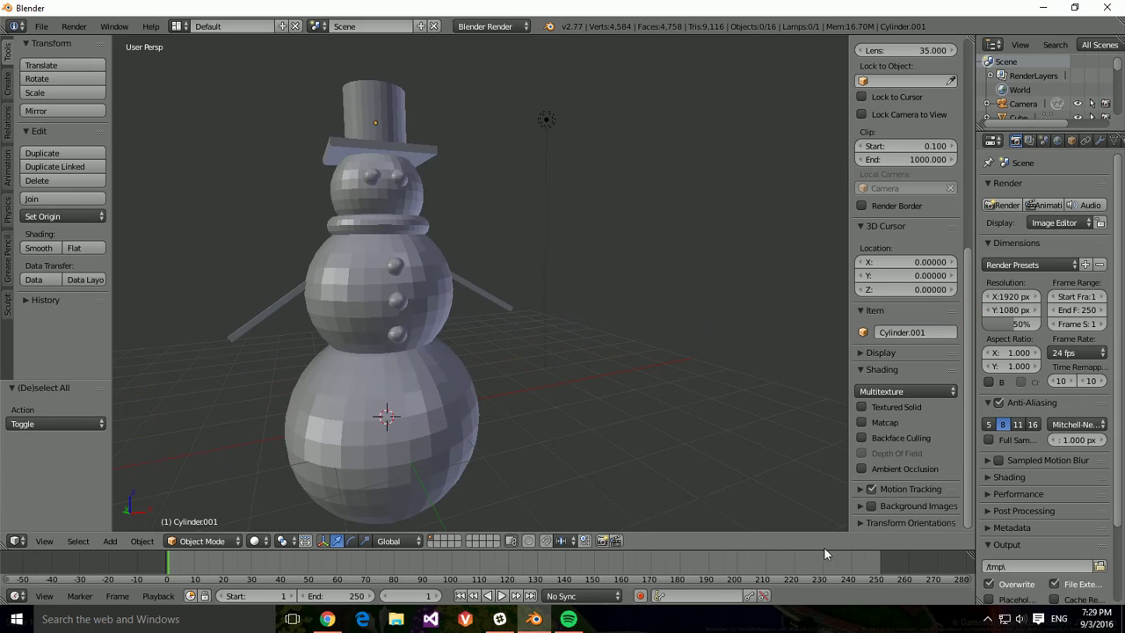